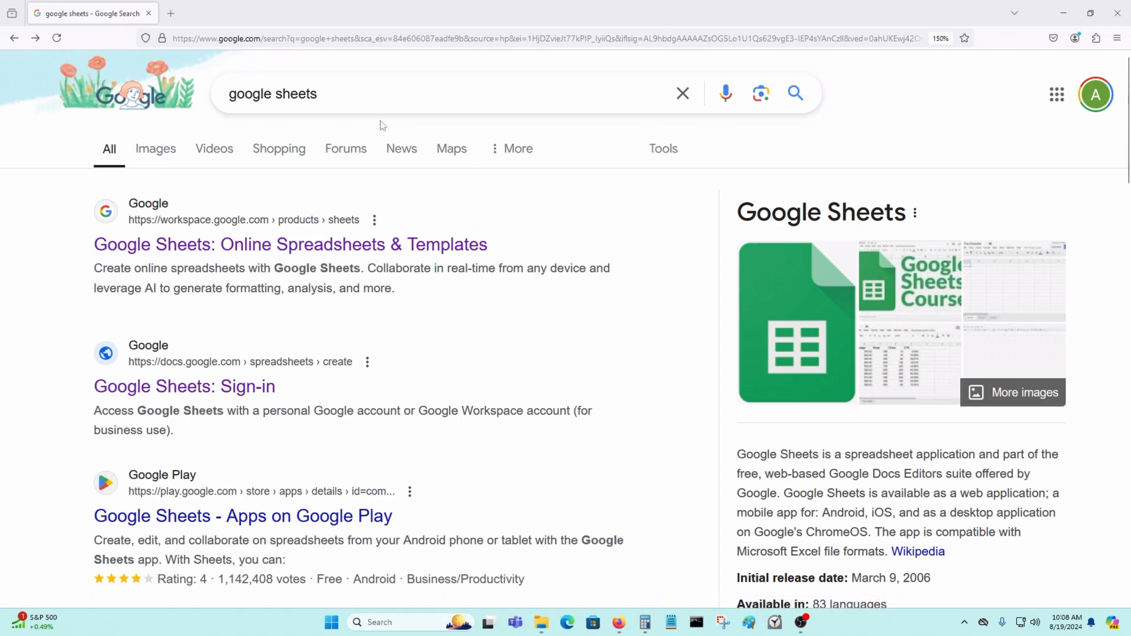
Open a new blank spreadsheet through the "Google Sheets: Sign-in" search result
{"action": "left_click_drag", "start_coordinate": [377, 97], "coordinate": [32, 455]}
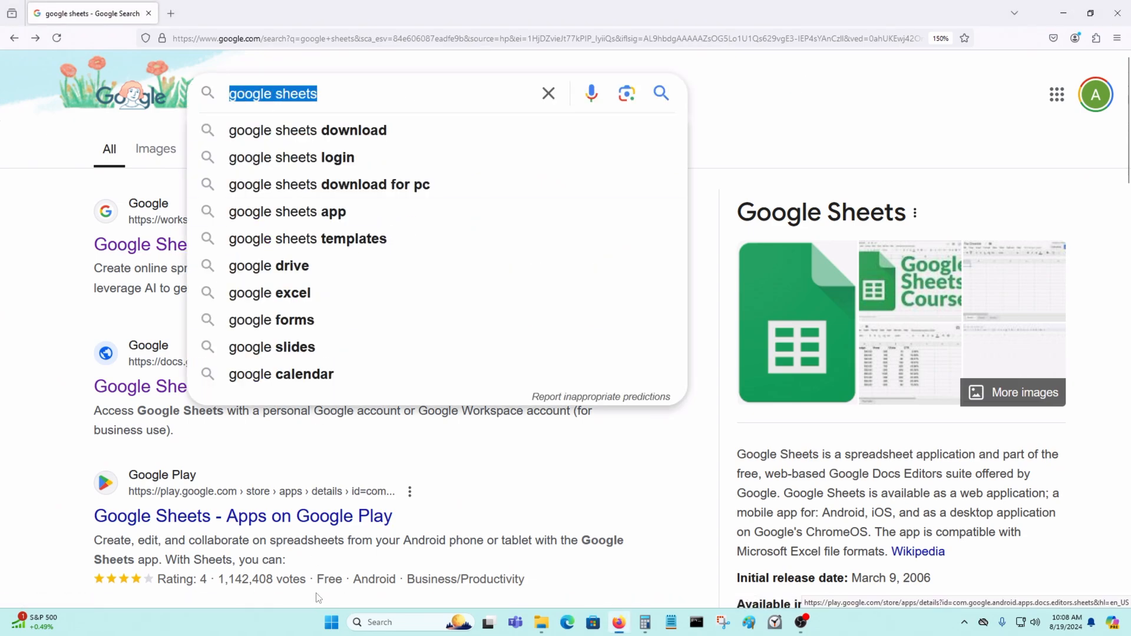
{"action": "left_click", "coordinate": [32, 393]}
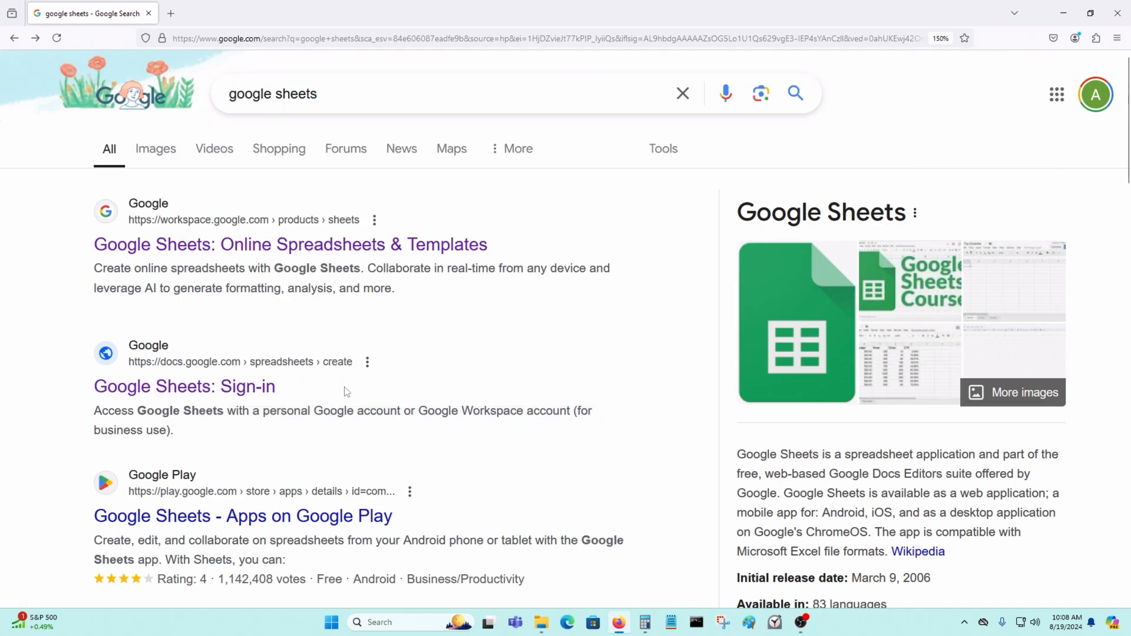
{"action": "left_click", "coordinate": [164, 392]}
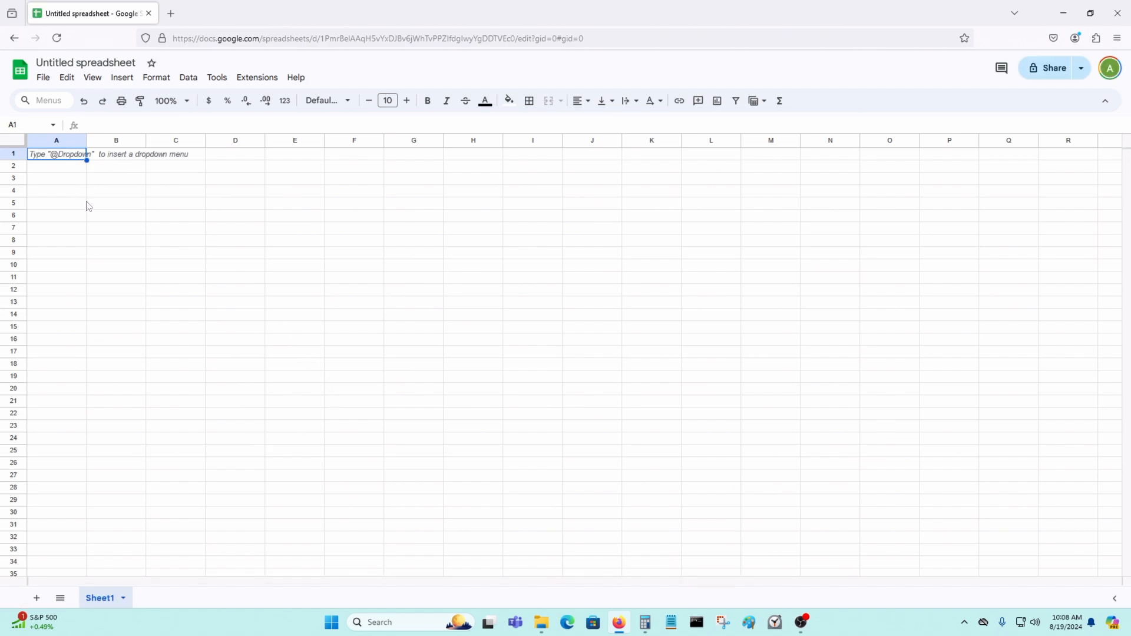
Enter the header "Date" in cell A1 at the head of column A
{"action": "left_click", "coordinate": [62, 141]}
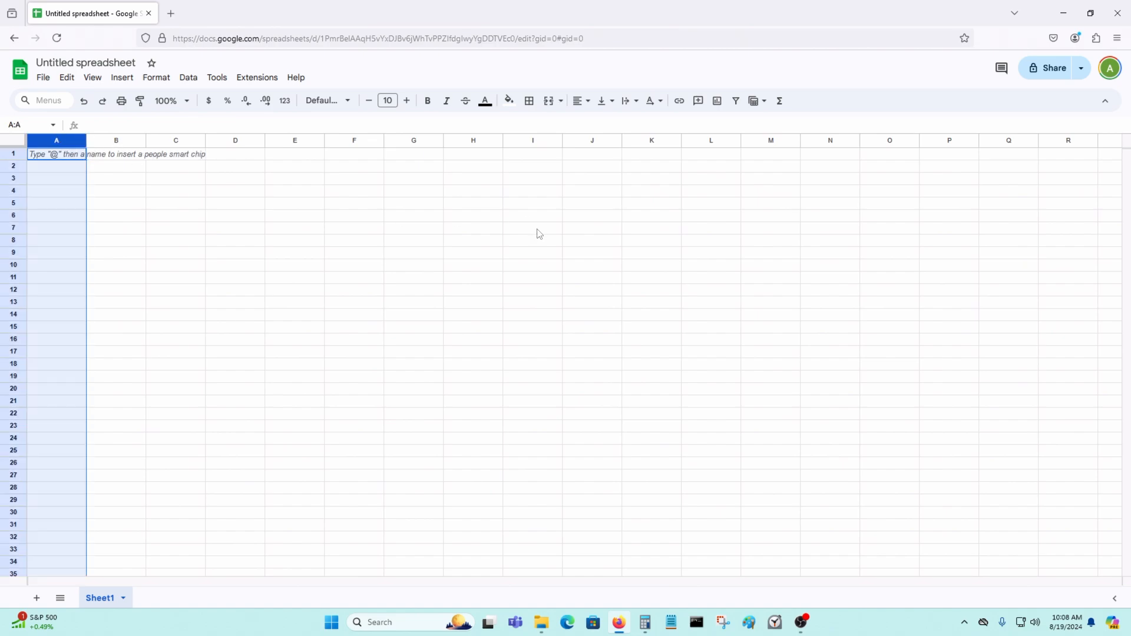
{"action": "type", "text": "Date"}
{"action": "key", "text": "Return"}
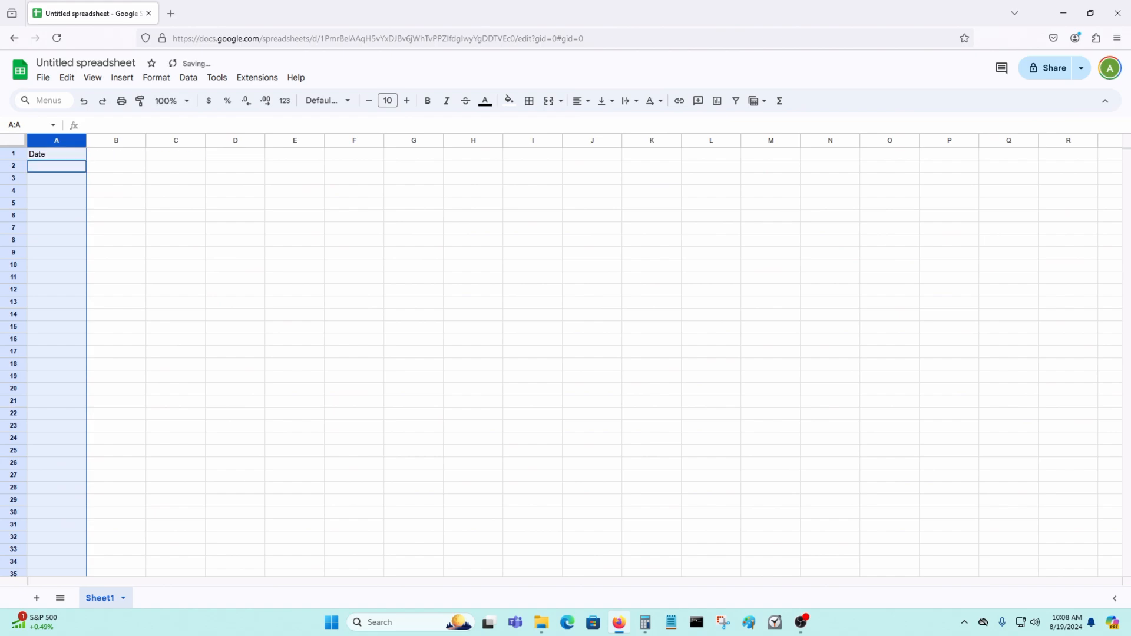
{"action": "left_click", "coordinate": [194, 276]}
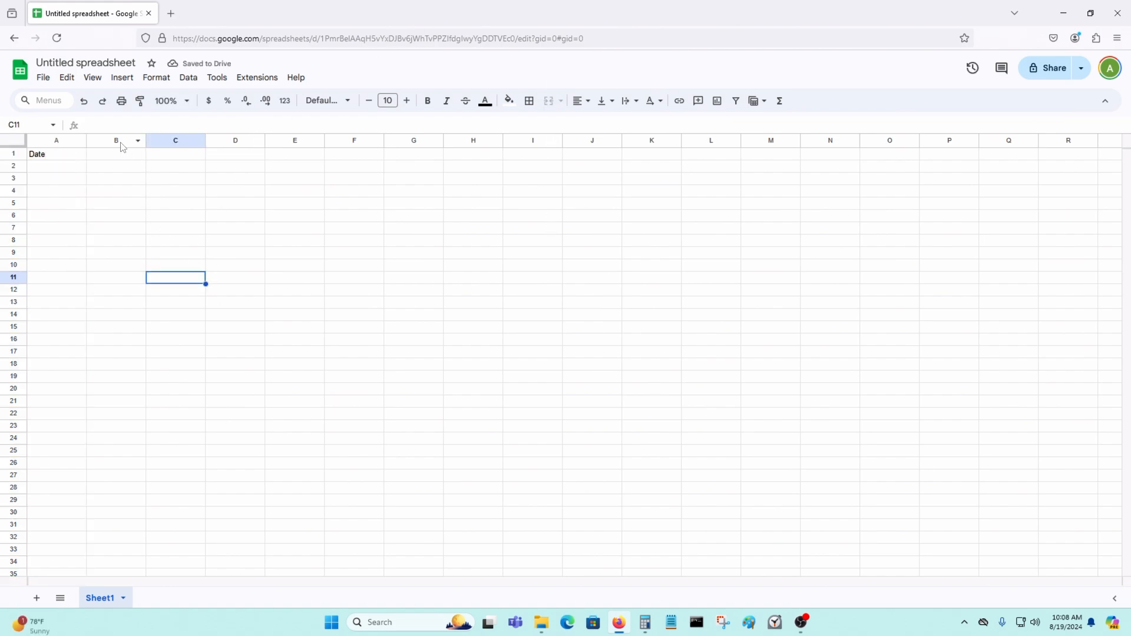
Enter the header "Cash Spent" in cell B1 at the head of column B
{"action": "left_click", "coordinate": [122, 142]}
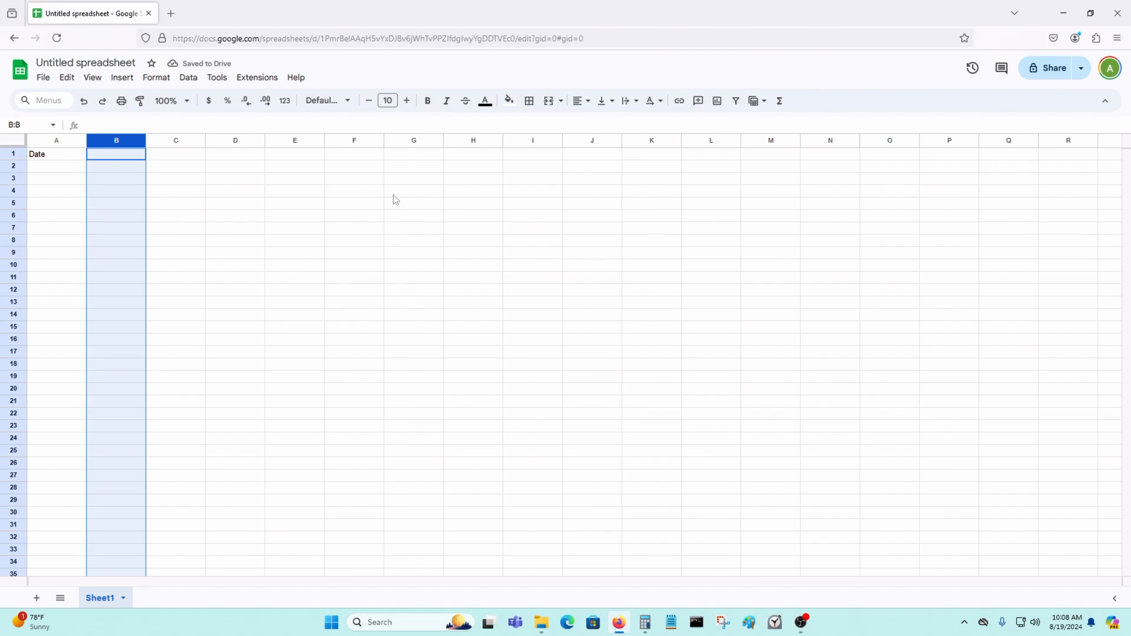
{"action": "type", "text": "C"}
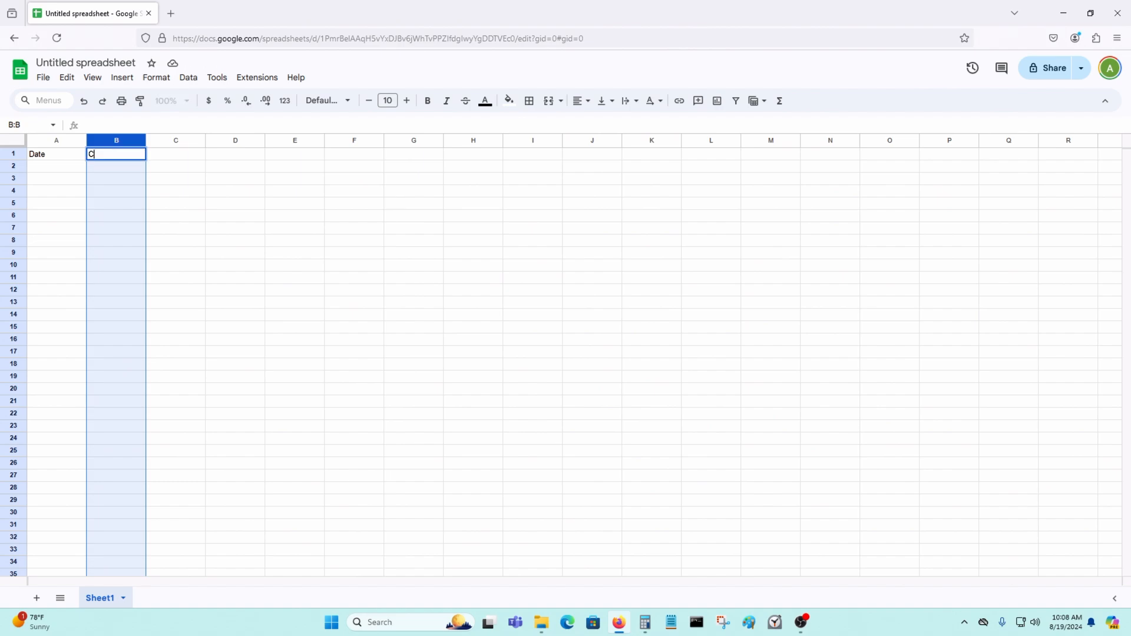
{"action": "type", "text": "ash Spent"}
{"action": "key", "text": "Return"}
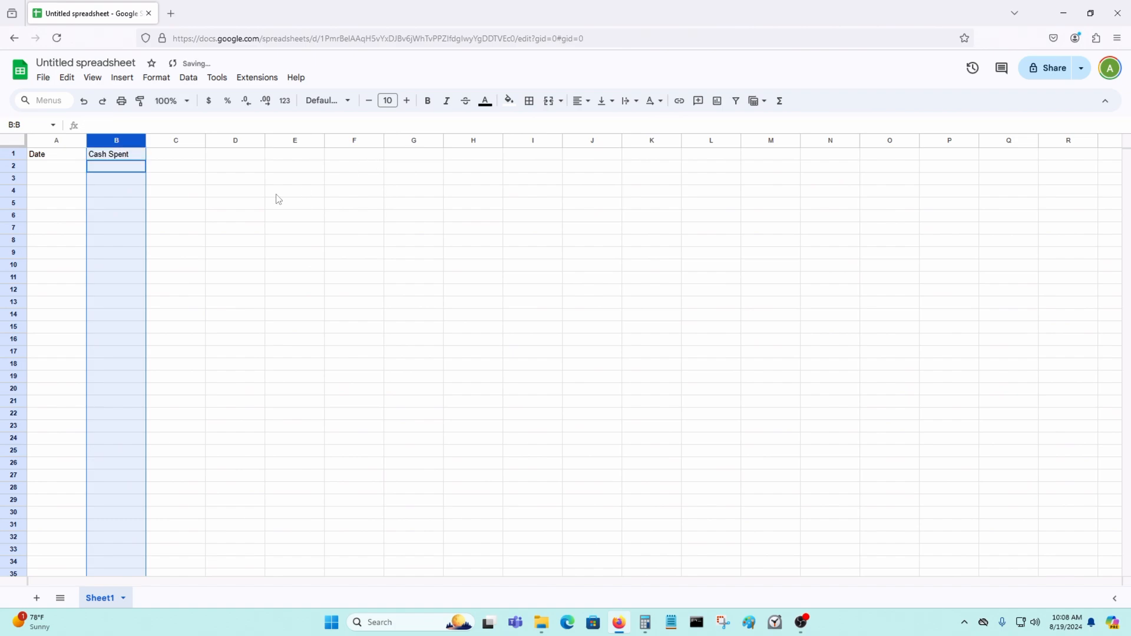
{"action": "left_click", "coordinate": [203, 241]}
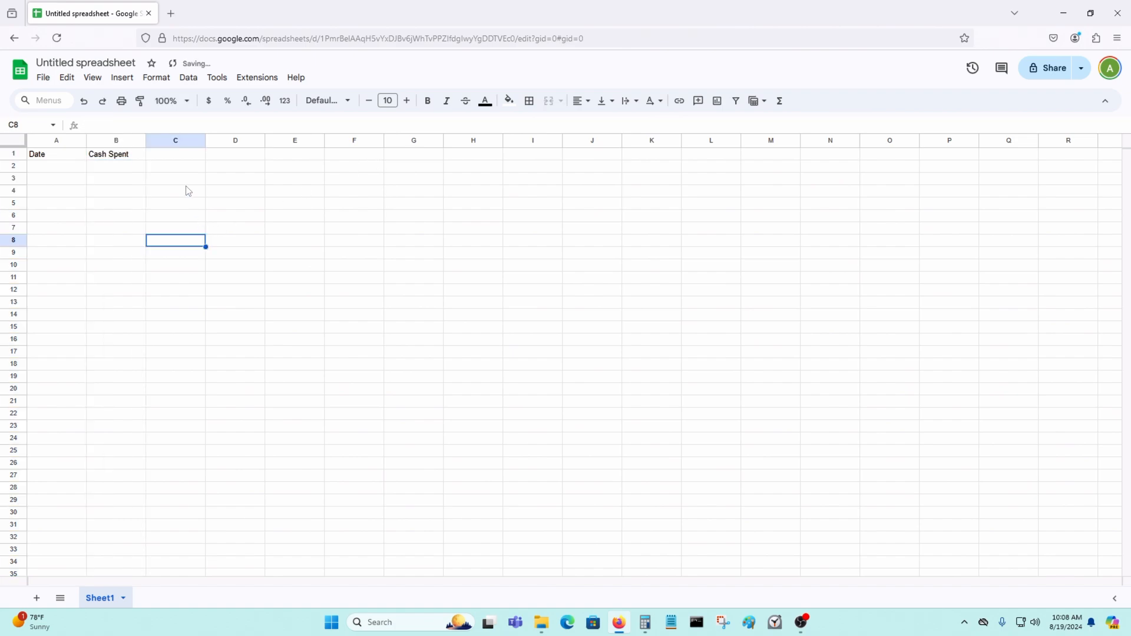
Enter the header "Credit Card BOA" in cell C1 at the head of column C
{"action": "left_click", "coordinate": [172, 141]}
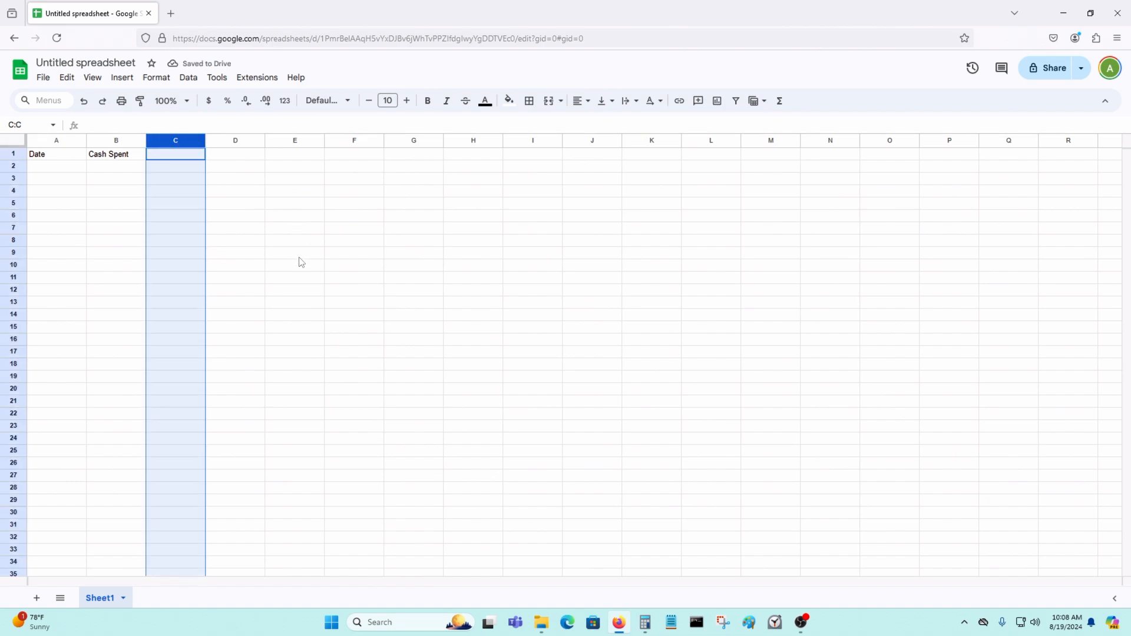
{"action": "type", "text": "Credit Ca"}
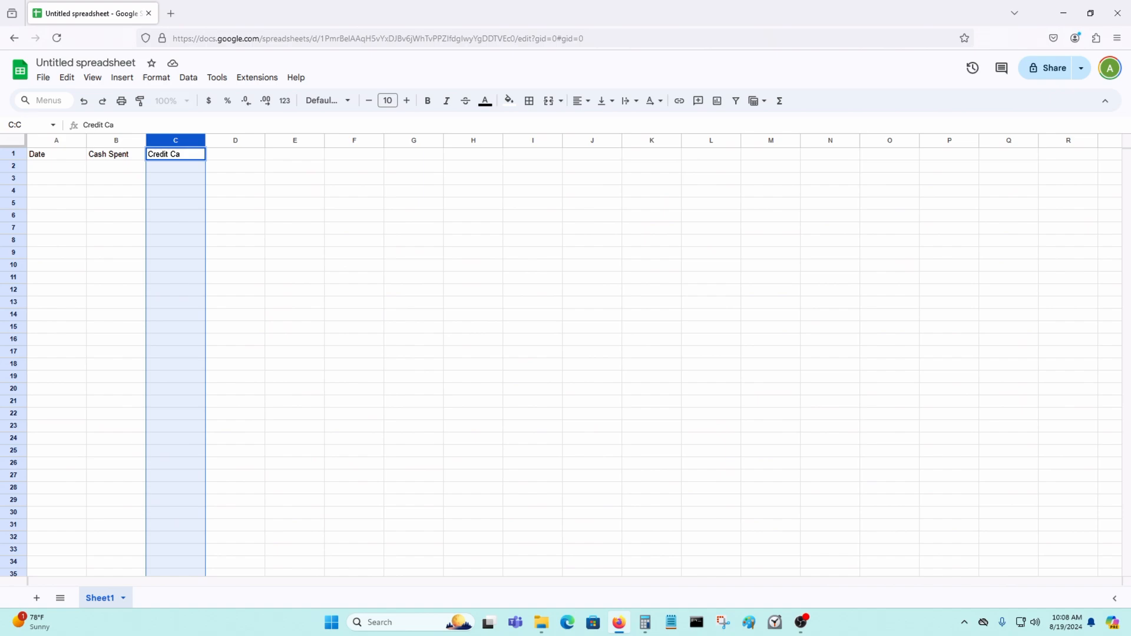
{"action": "type", "text": "rd of"}
{"action": "key", "text": "BackSpace"}
{"action": "key", "text": "BackSpace"}
{"action": "type", "text": "BOA"}
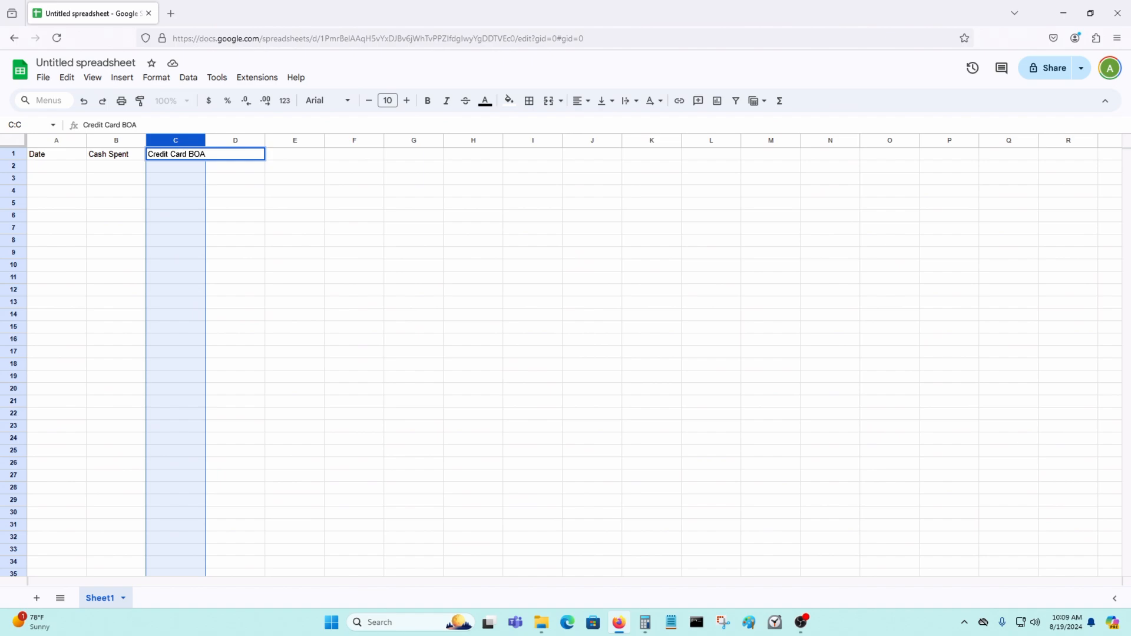
{"action": "left_click", "coordinate": [240, 241]}
Enter the header "Debit Card BOA" in cell D1 at the head of column D
{"action": "left_click", "coordinate": [237, 139]}
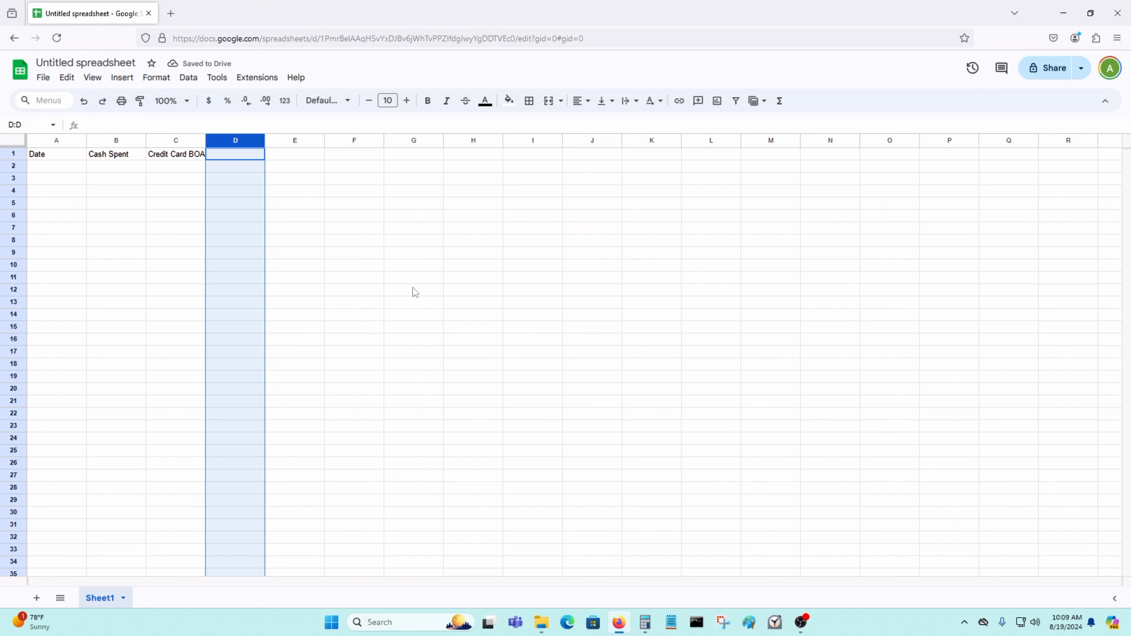
{"action": "type", "text": "Debit Card"}
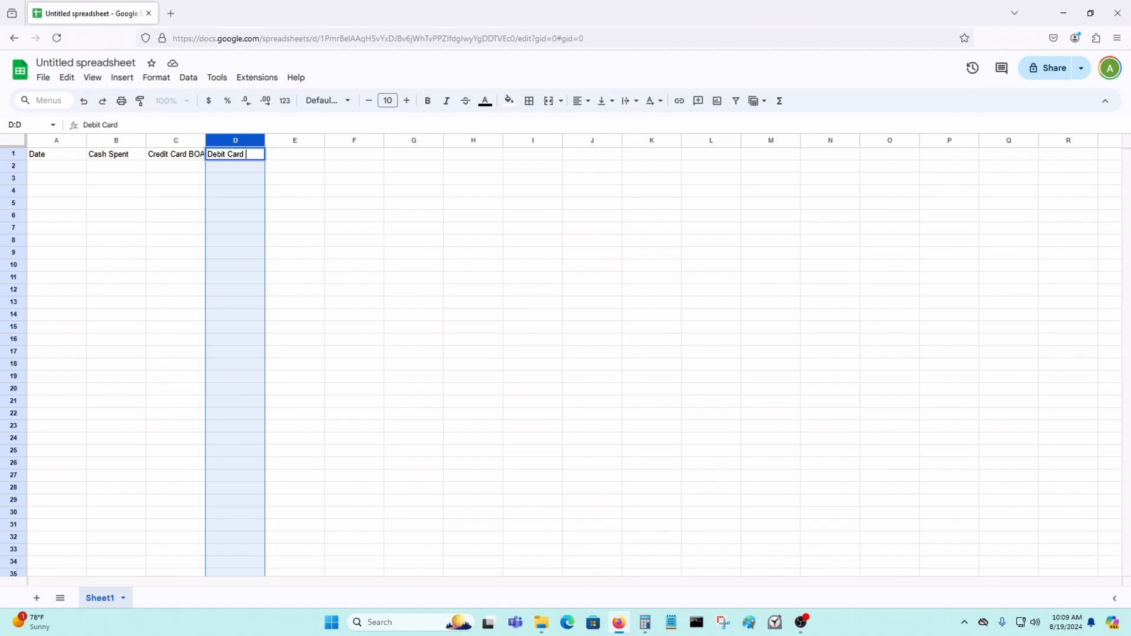
{"action": "type", "text": " BOA"}
{"action": "key", "text": "Return"}
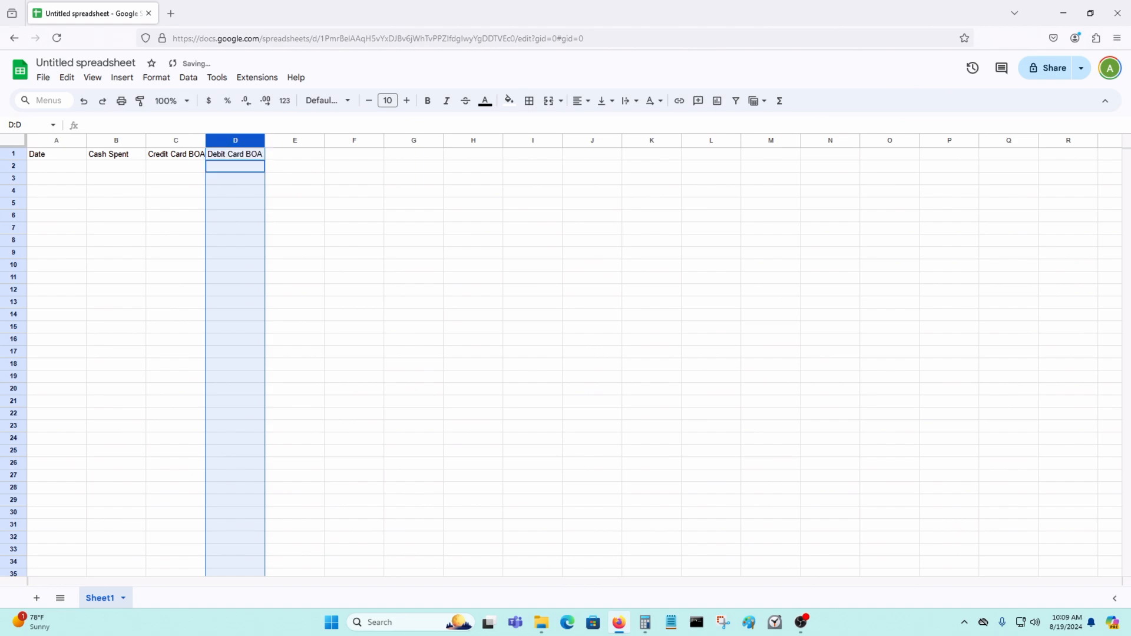
{"action": "left_click", "coordinate": [341, 231]}
Enter the header "Cash In" in cell E1 at the head of column E
{"action": "left_click", "coordinate": [296, 145]}
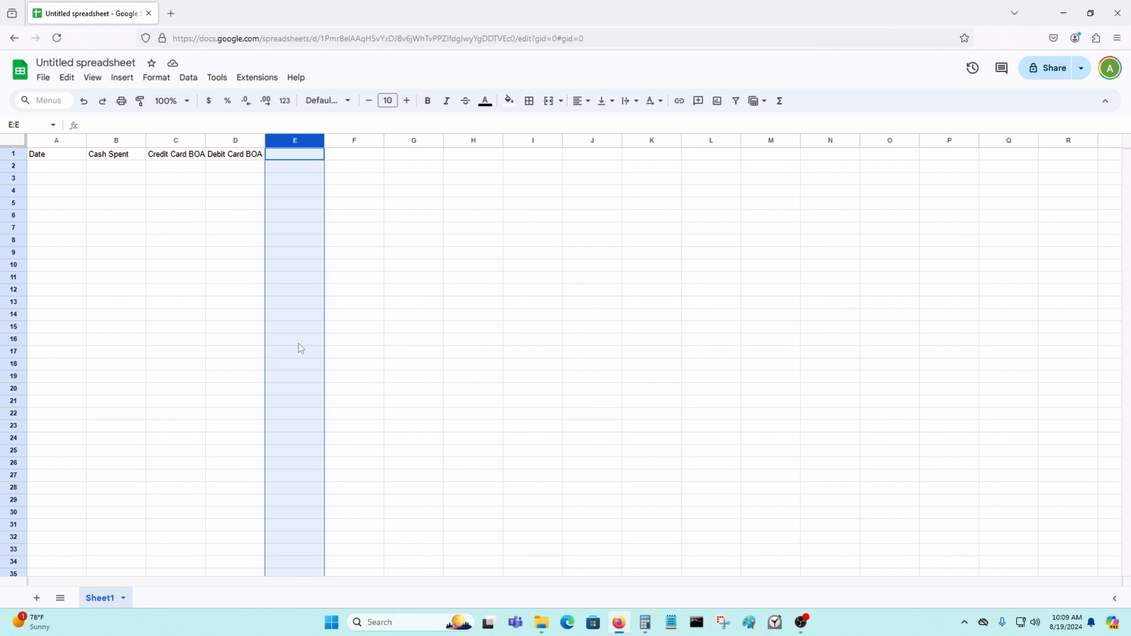
{"action": "type", "text": "In"}
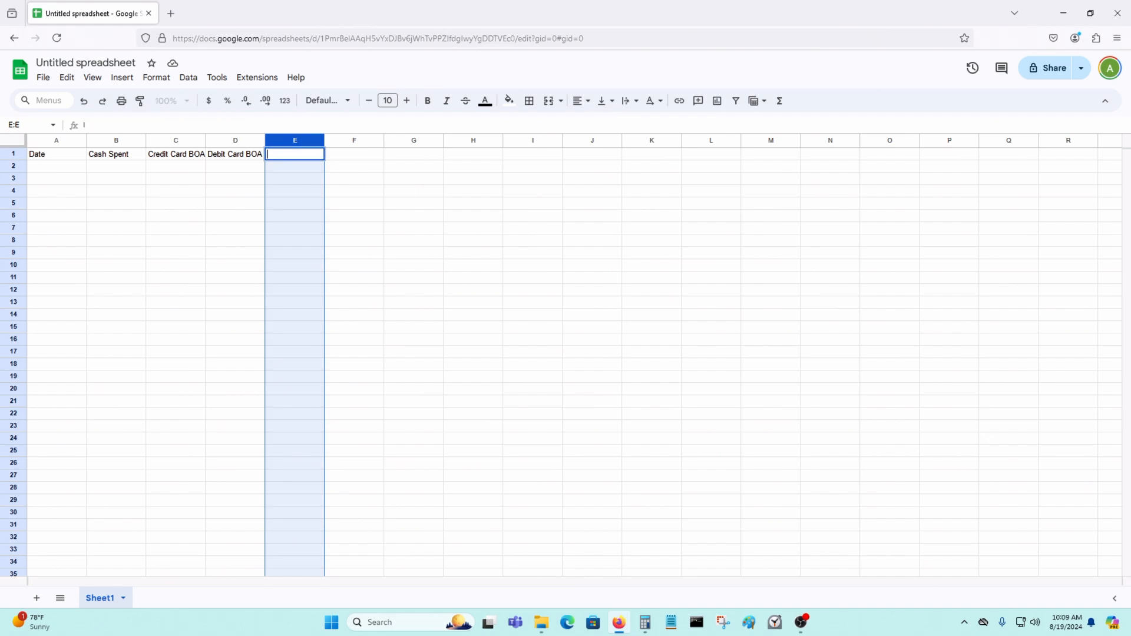
{"action": "key", "text": "Escape"}
{"action": "type", "text": "Cash In"}
{"action": "key", "text": "Return"}
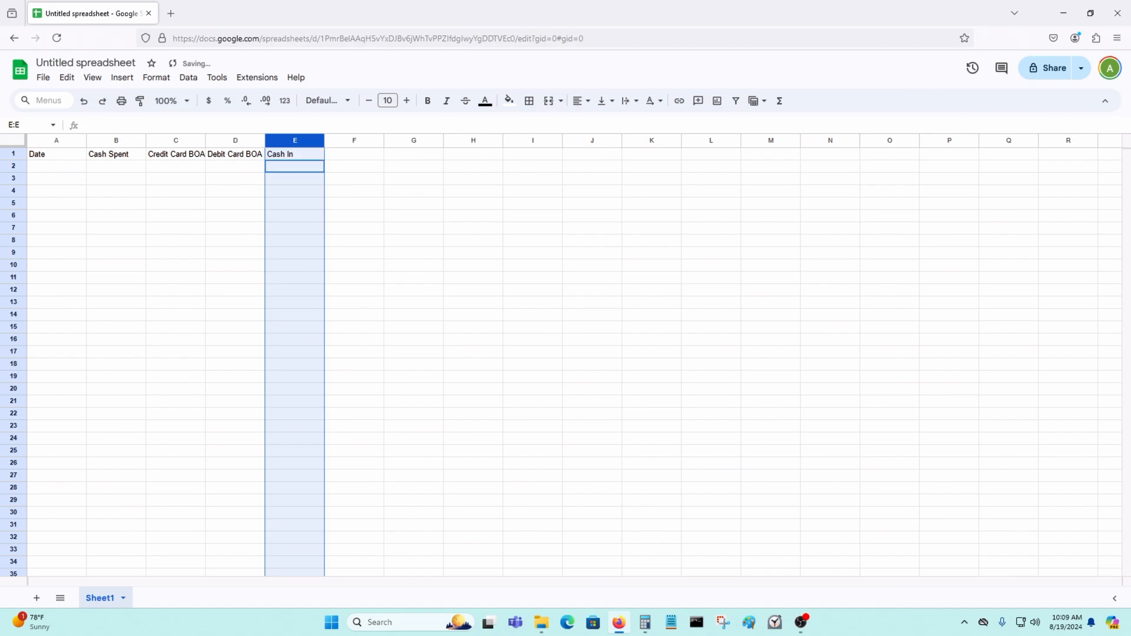
{"action": "left_click", "coordinate": [356, 303]}
Enter the header "BOA Bank Account" in cell F1 at the head of column F
{"action": "left_click", "coordinate": [356, 141]}
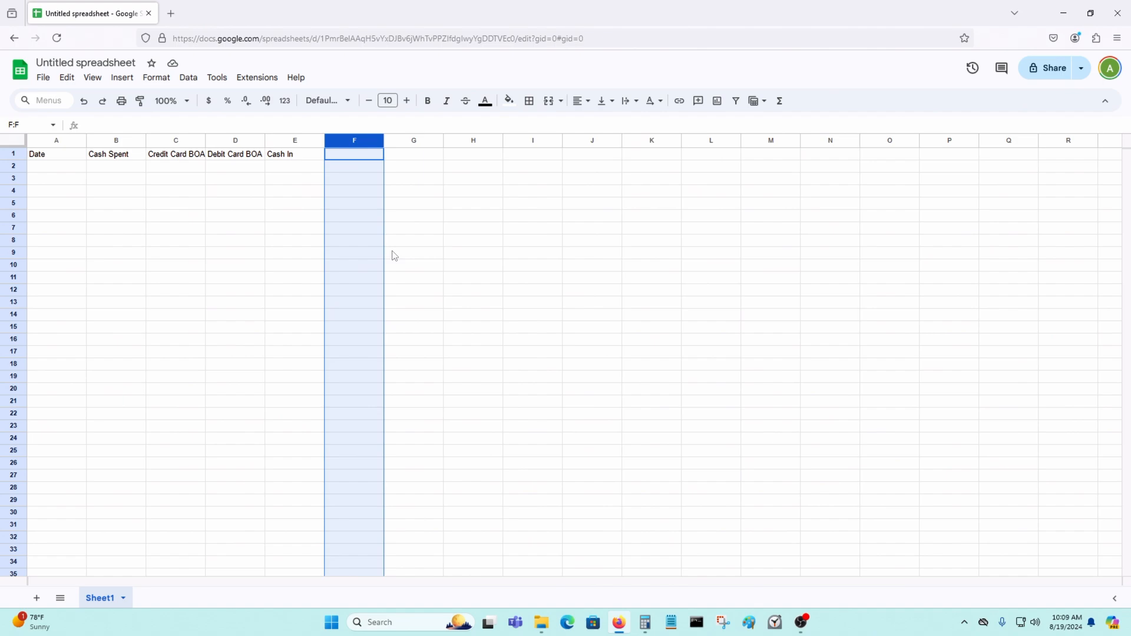
{"action": "type", "text": "BOA "}
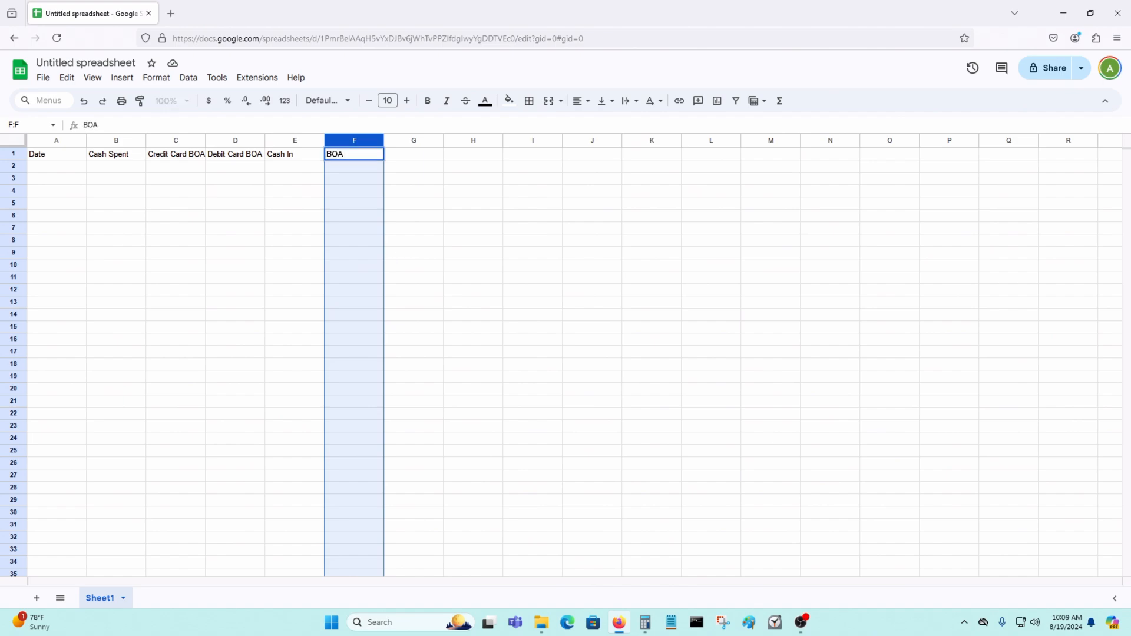
{"action": "type", "text": "Bank Account"}
{"action": "key", "text": "Return"}
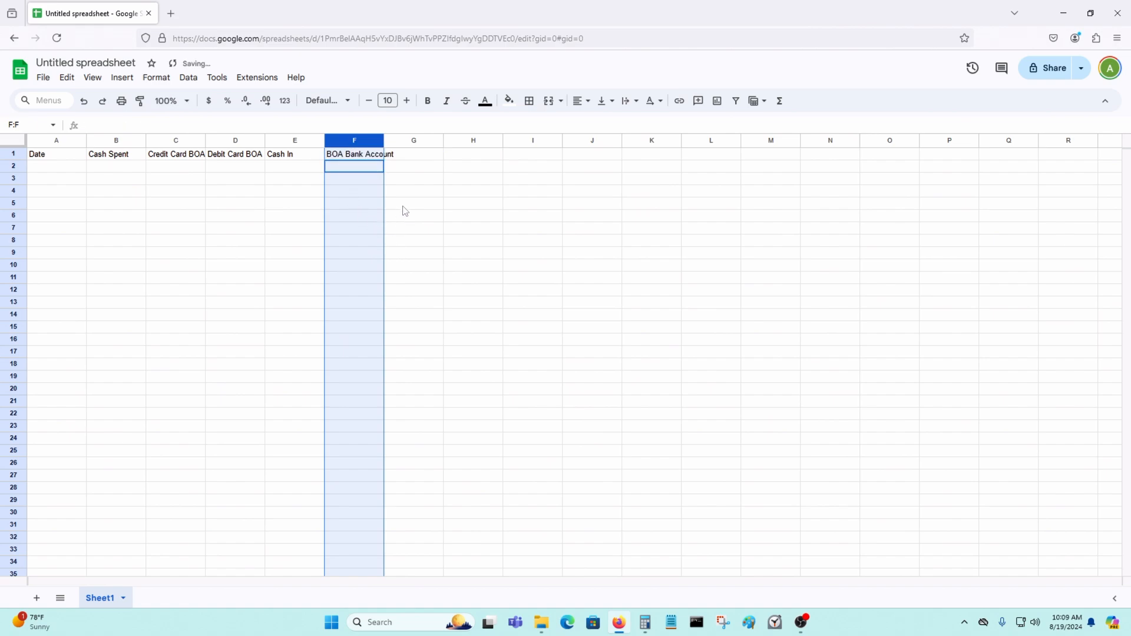
{"action": "left_click", "coordinate": [424, 194]}
Enter the header "BOA Credit Card Balance" in cell G1 at the head of column G
{"action": "left_click", "coordinate": [418, 142]}
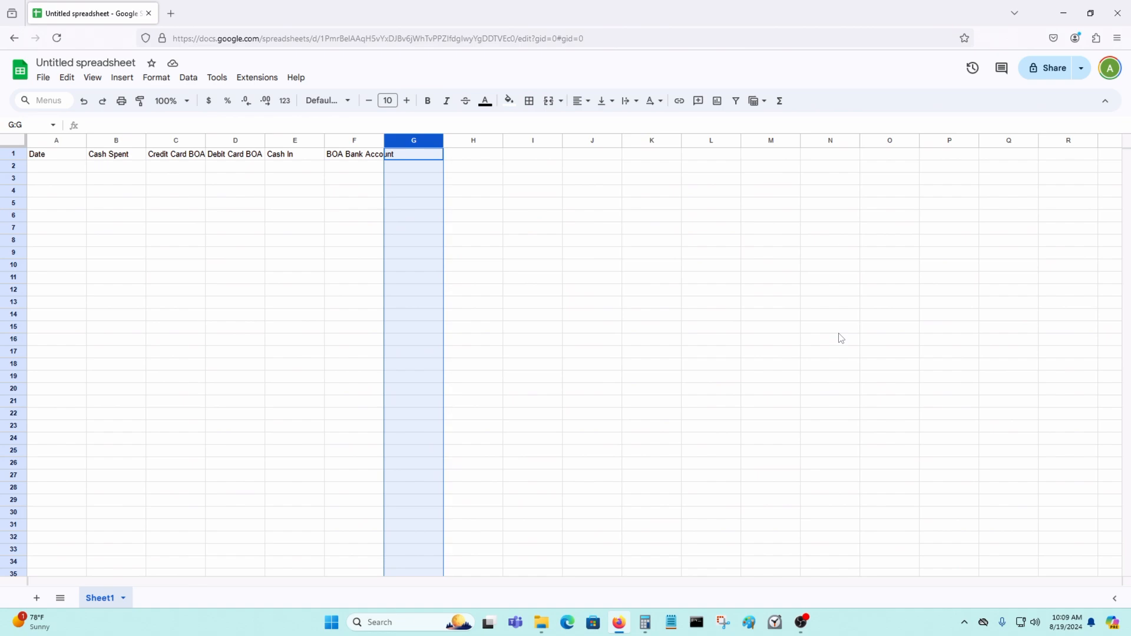
{"action": "type", "text": "B"}
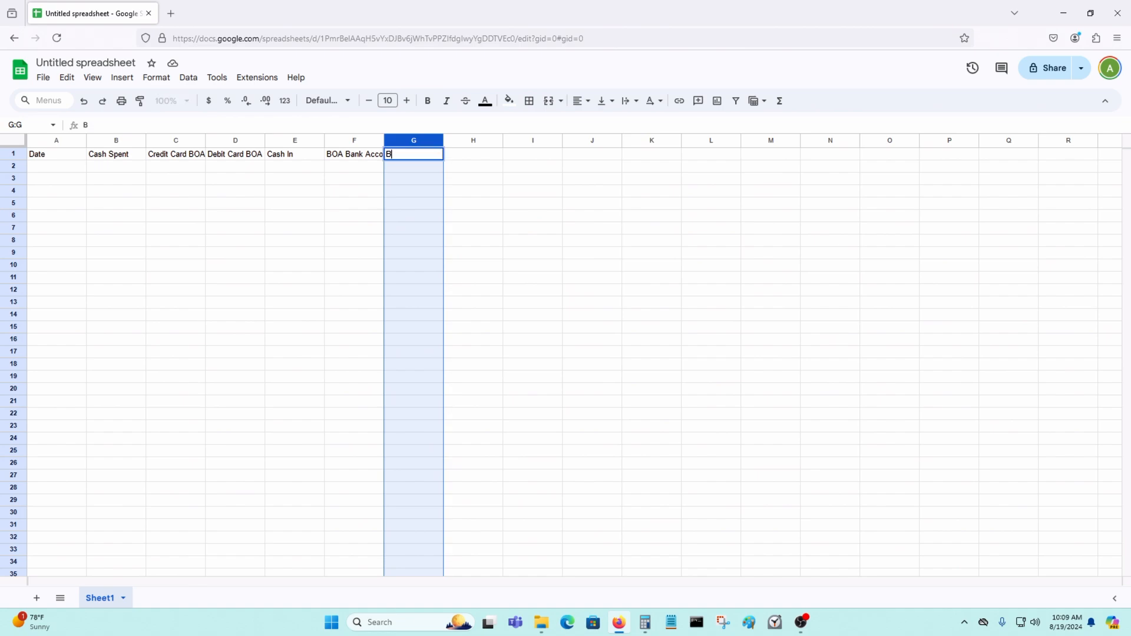
{"action": "type", "text": "OA Credit CArd"}
{"action": "key", "text": "BackSpace"}
{"action": "key", "text": "BackSpace"}
{"action": "key", "text": "BackSpace"}
{"action": "type", "text": "ard "}
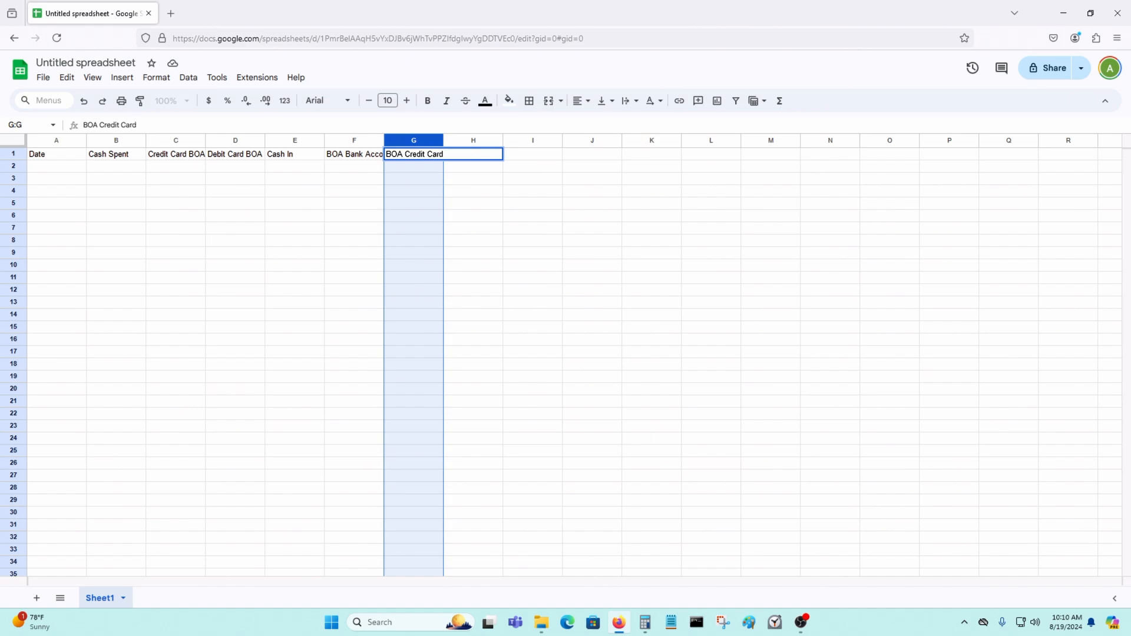
{"action": "type", "text": "Balance"}
{"action": "key", "text": "Return"}
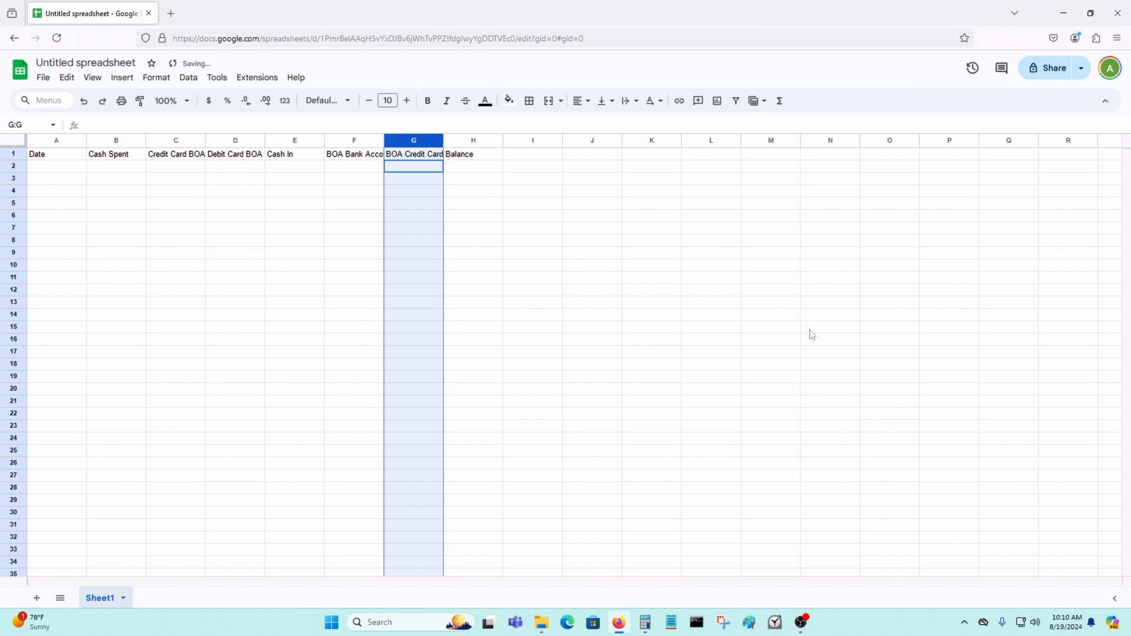
{"action": "left_click", "coordinate": [481, 210]}
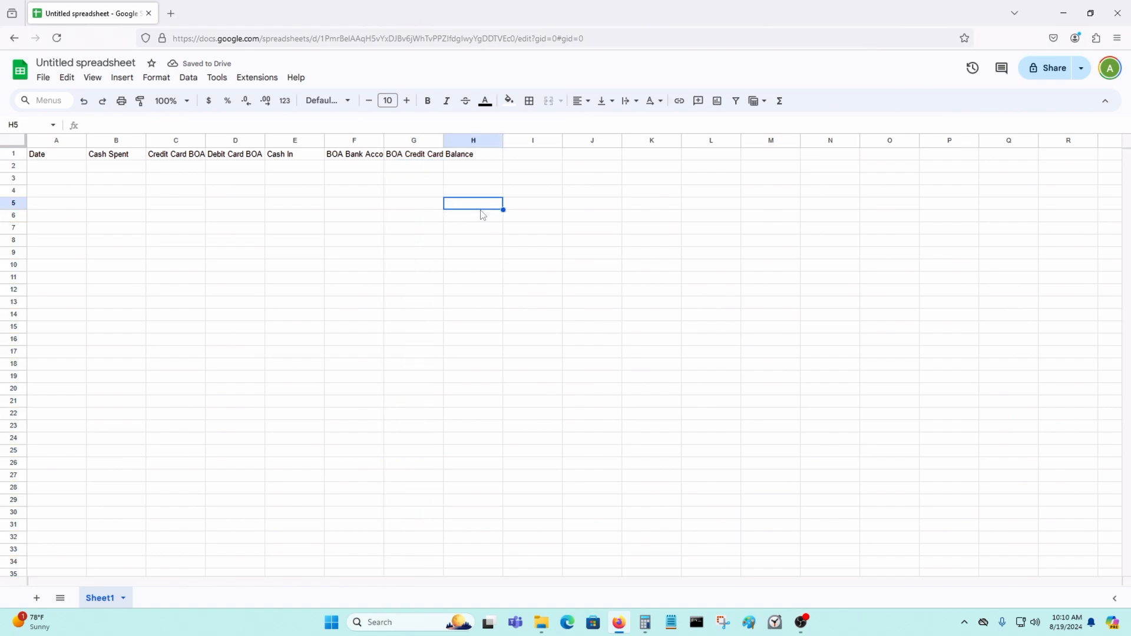
Extend the credit card header in cell C1 to read "Credit Card BOA Spent"
{"action": "left_click", "coordinate": [318, 166]}
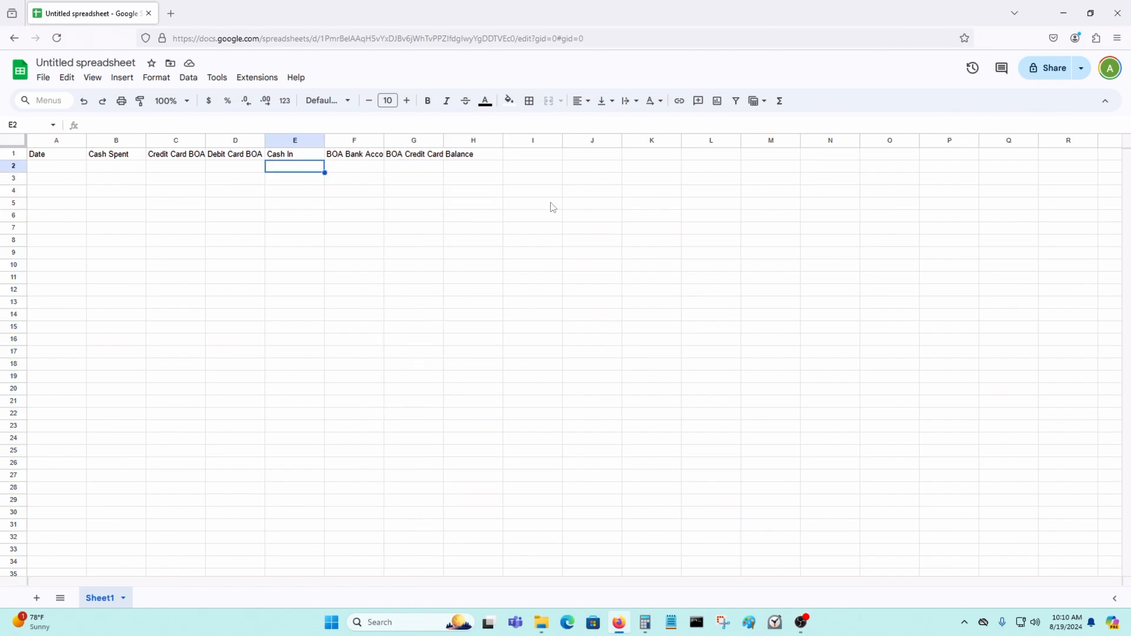
{"action": "key", "text": "Left"}
{"action": "key", "text": "Left"}
{"action": "key", "text": "Up"}
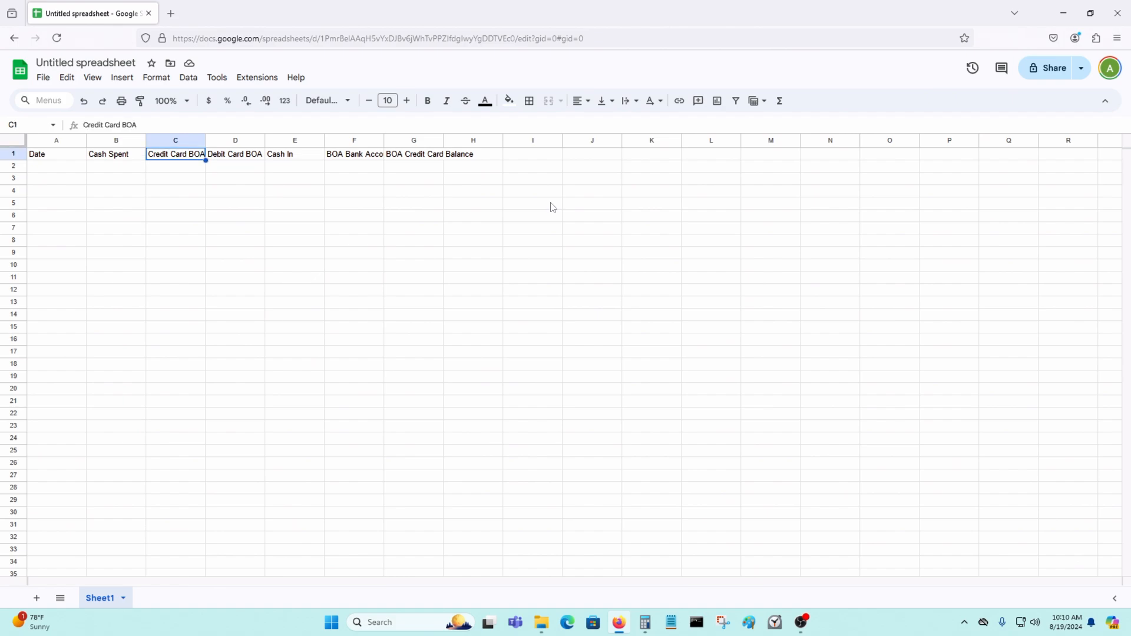
{"action": "key", "text": "Left"}
{"action": "key", "text": "Right"}
{"action": "left_click", "coordinate": [176, 124]}
{"action": "type", "text": "Debit Card BOA"}
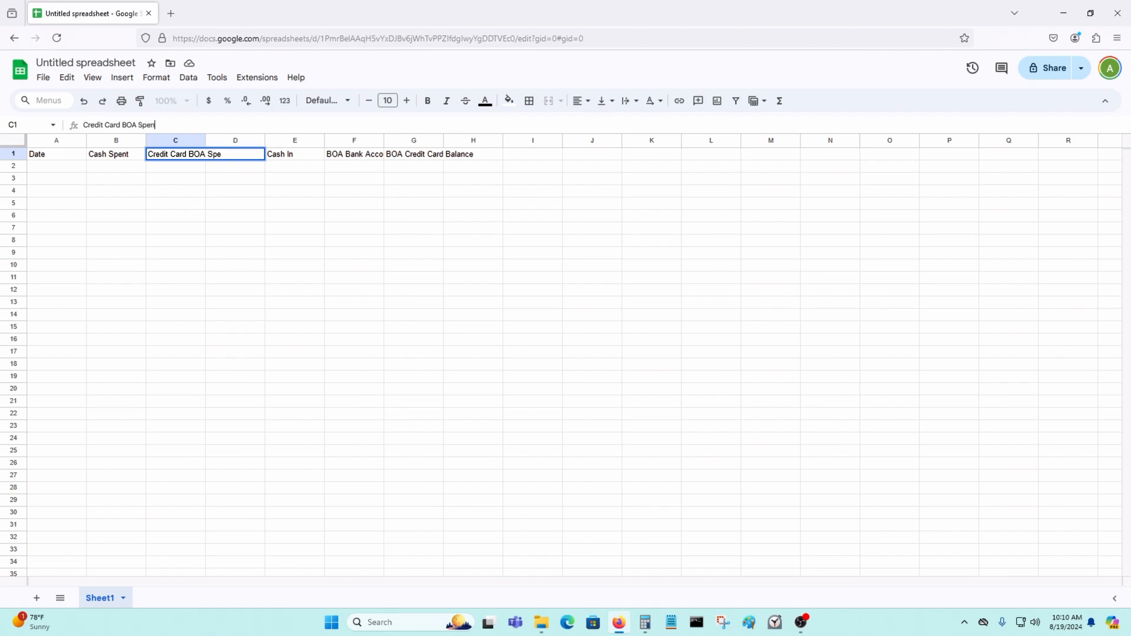
{"action": "key", "text": "Return"}
{"action": "left_click", "coordinate": [218, 195]}
Extend the debit card header in cell D1 to read "Debit Card BOA Spent"
{"action": "left_click", "coordinate": [236, 141]}
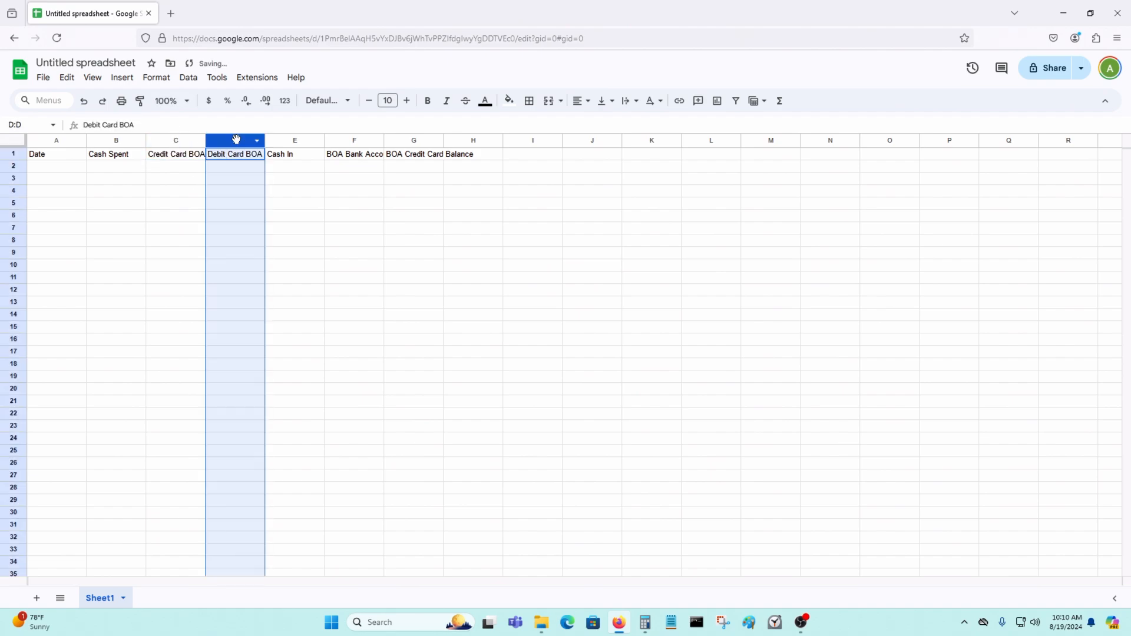
{"action": "left_click", "coordinate": [175, 124]}
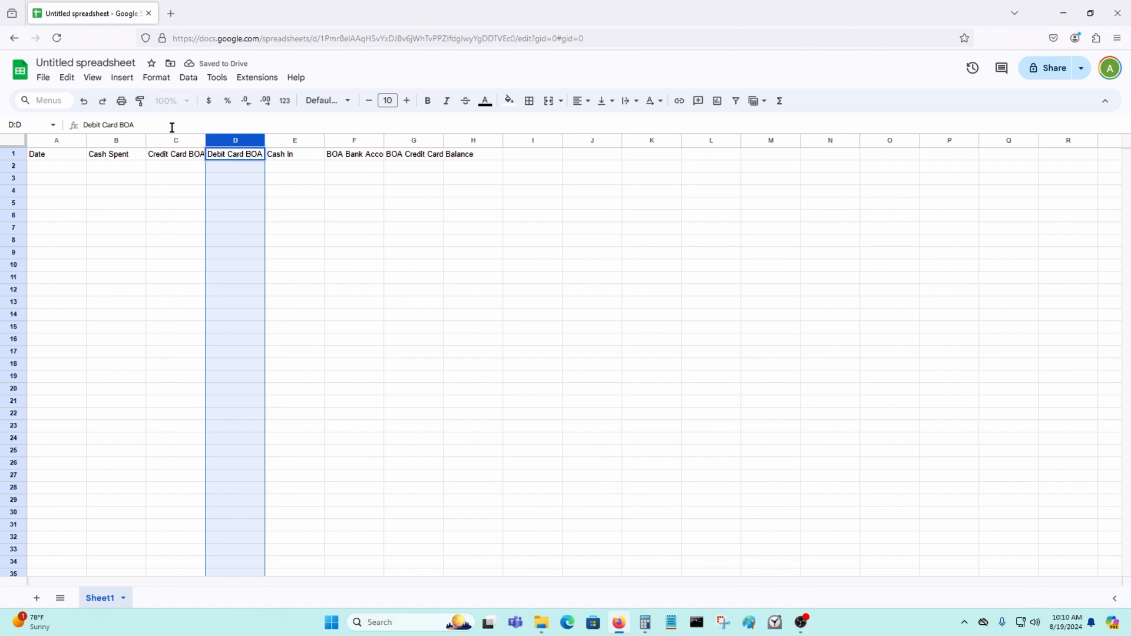
{"action": "type", "text": "Spent"}
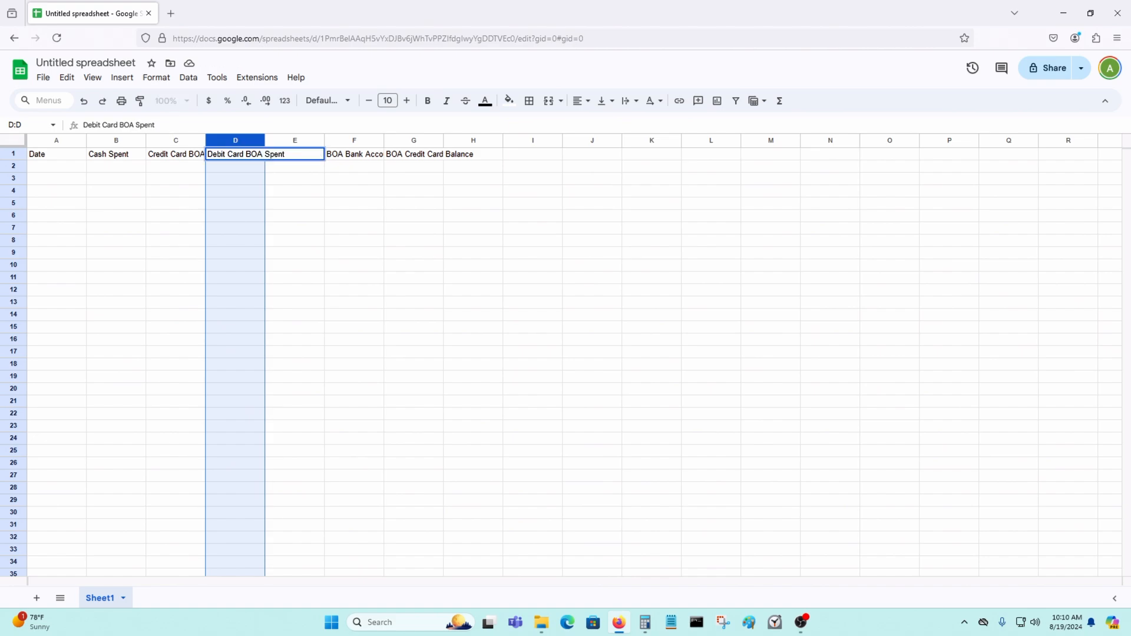
{"action": "key", "text": "Return"}
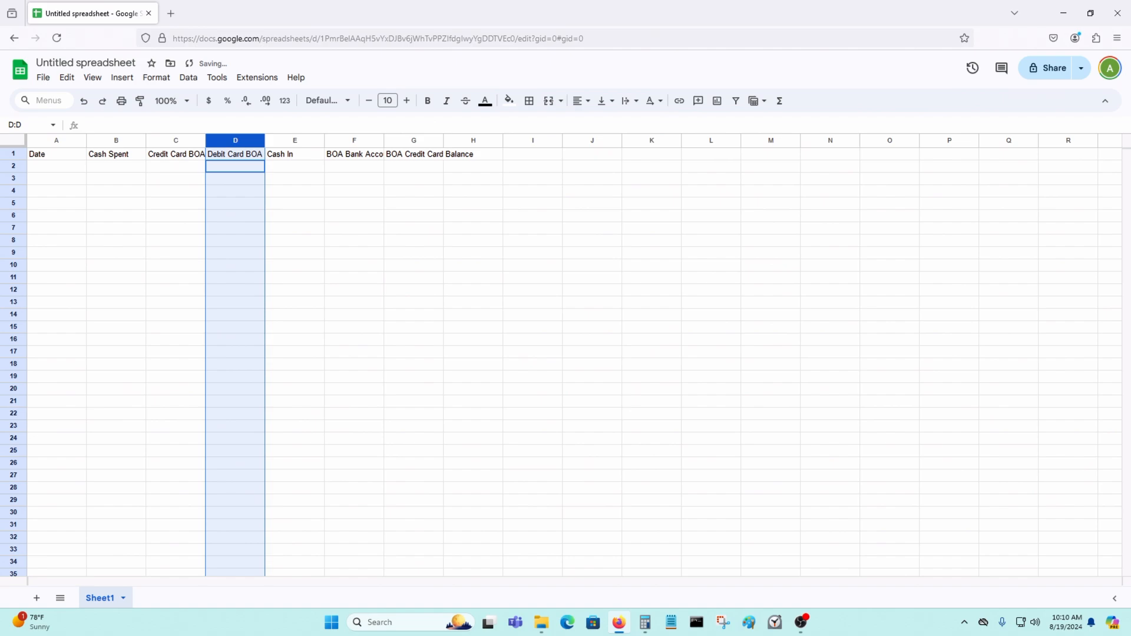
{"action": "left_click", "coordinate": [313, 220]}
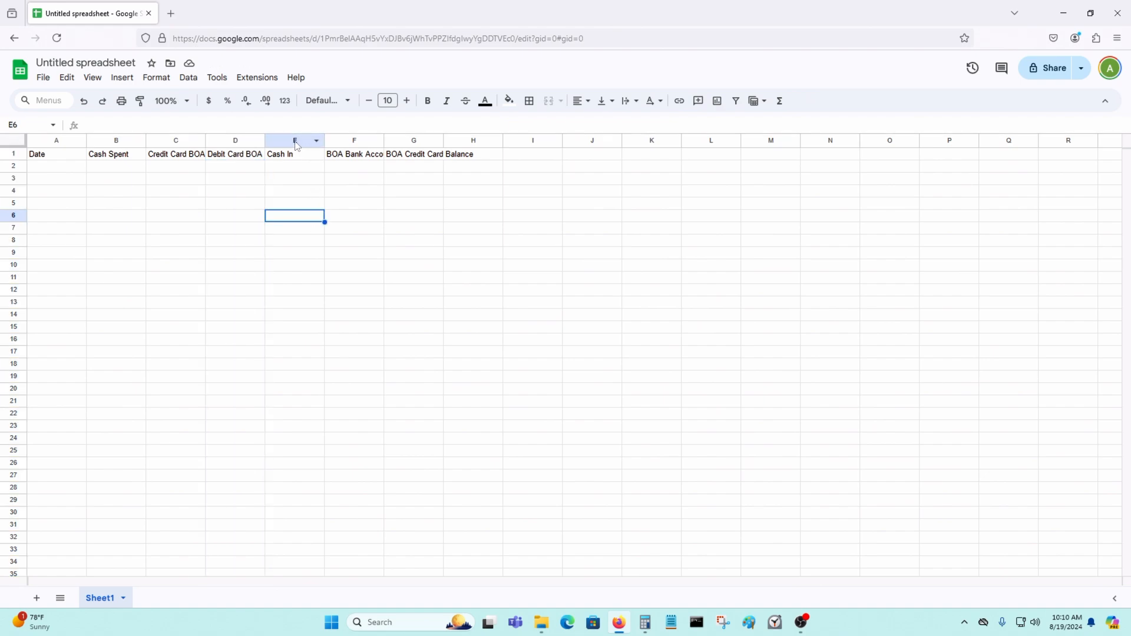
Enter the header "Cash Reserves" in cell H1 at the head of column H
{"action": "left_click", "coordinate": [241, 160]}
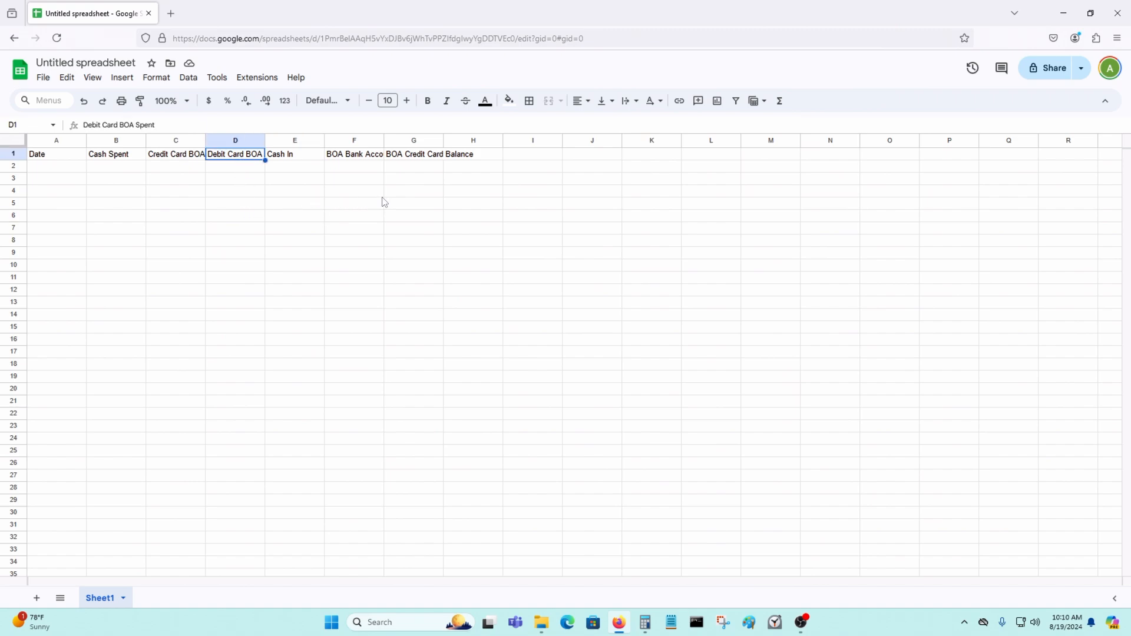
{"action": "left_click", "coordinate": [307, 158]}
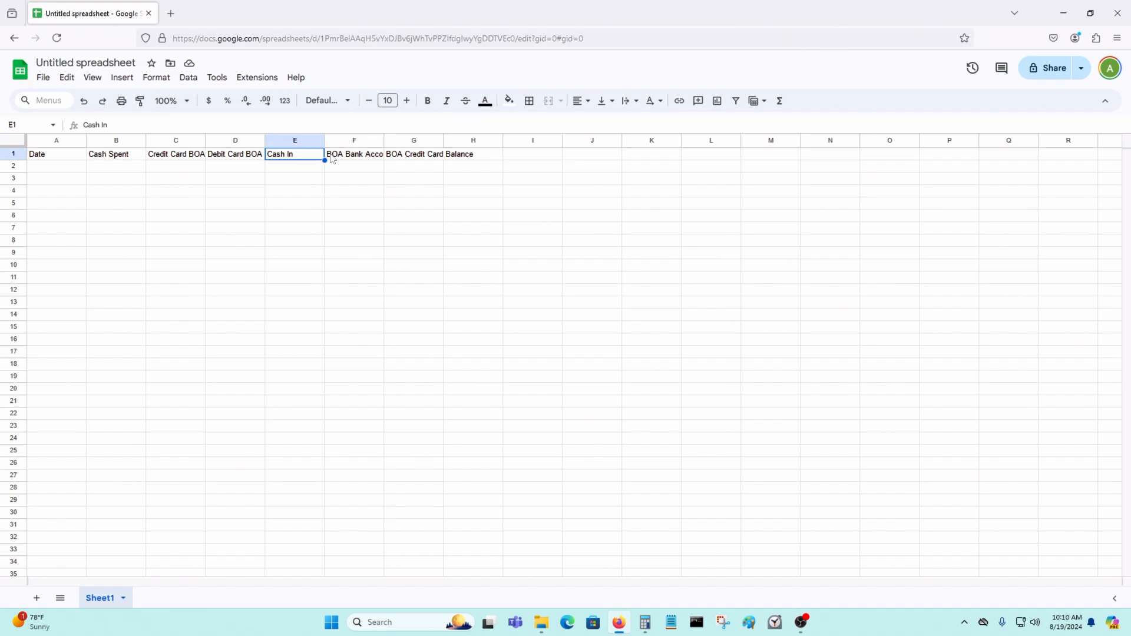
{"action": "left_click", "coordinate": [334, 158]}
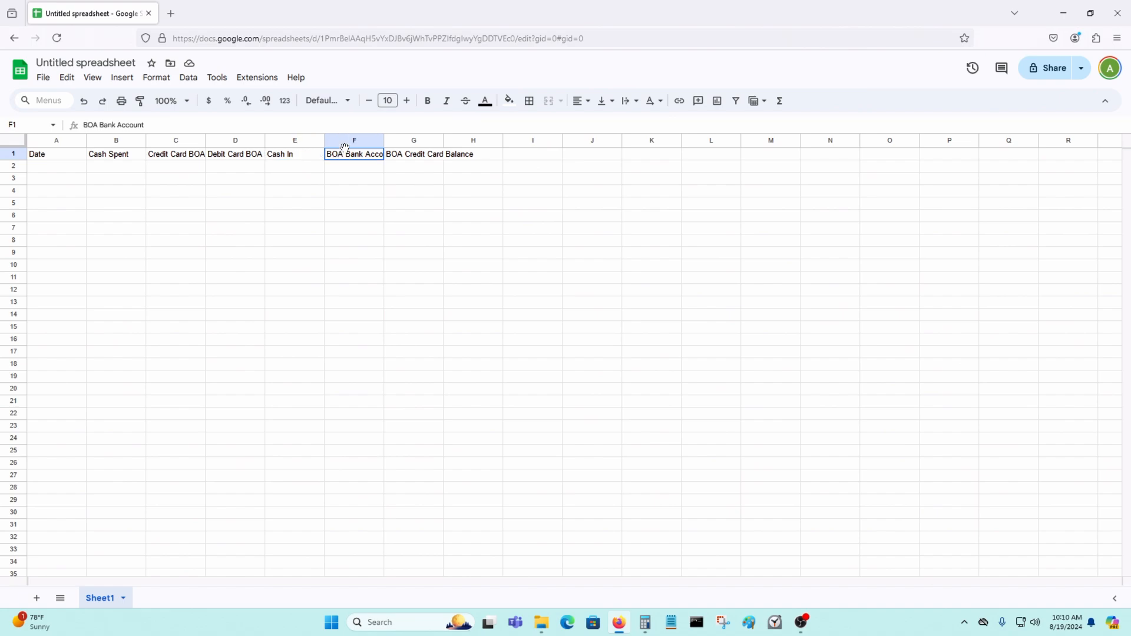
{"action": "left_click", "coordinate": [412, 162]}
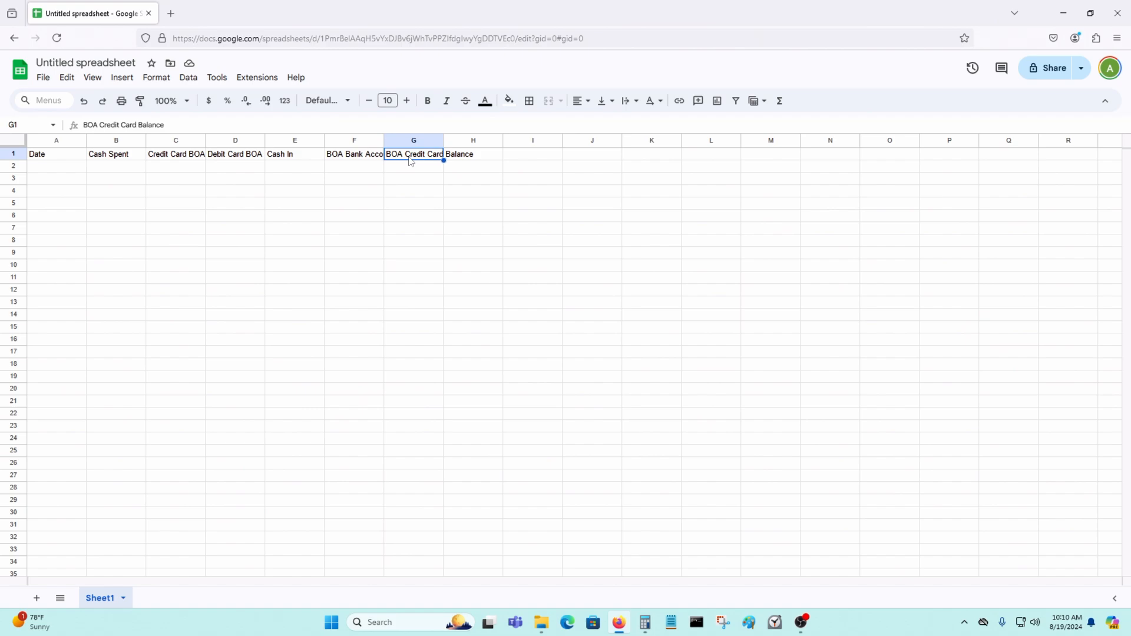
{"action": "left_click", "coordinate": [468, 165]}
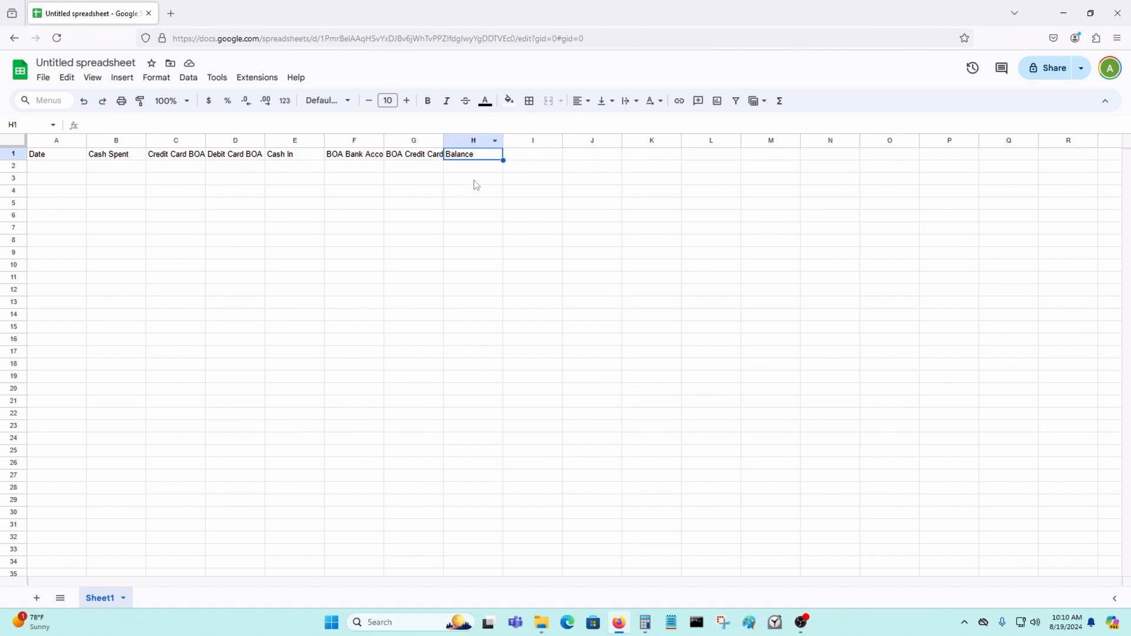
{"action": "left_click", "coordinate": [473, 140]}
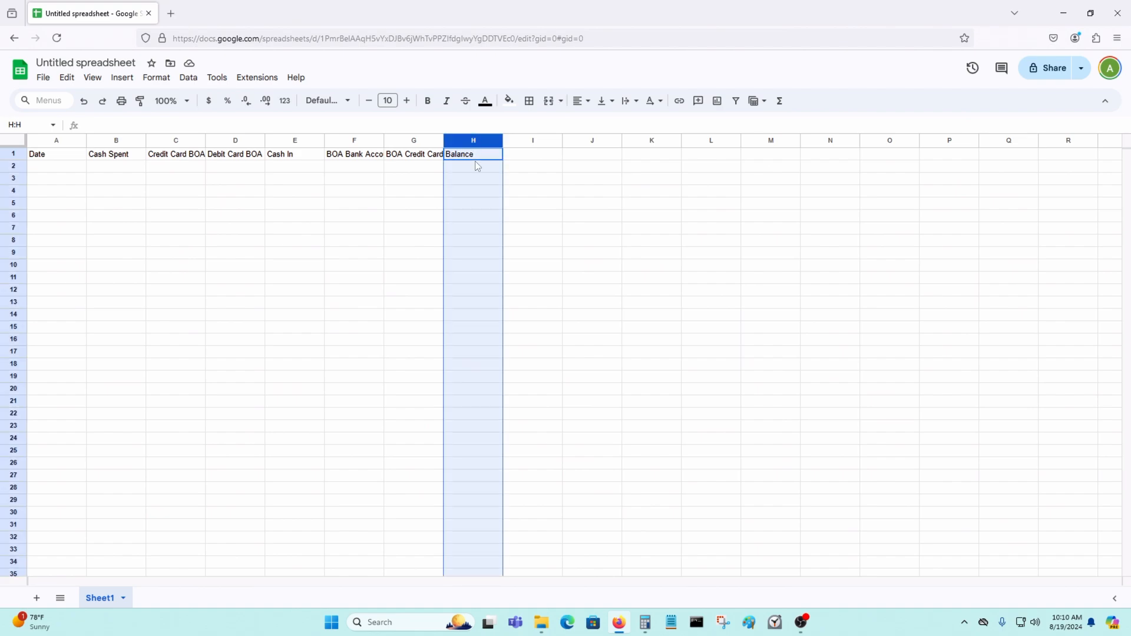
{"action": "type", "text": "Cash Reserves"}
{"action": "key", "text": "Return"}
{"action": "left_click", "coordinate": [602, 253]}
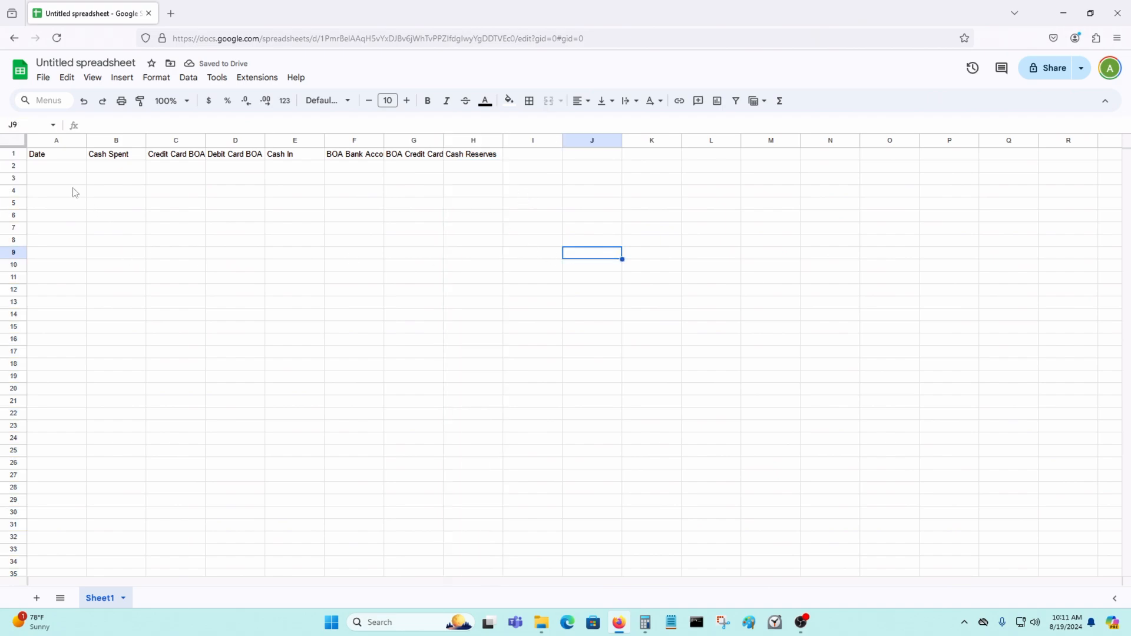
Start the first entry in row 2 with the date 08/19/2024 in A2 and $20 cash spent in B2
{"action": "left_click", "coordinate": [69, 170]}
{"action": "type", "text": "08/"}
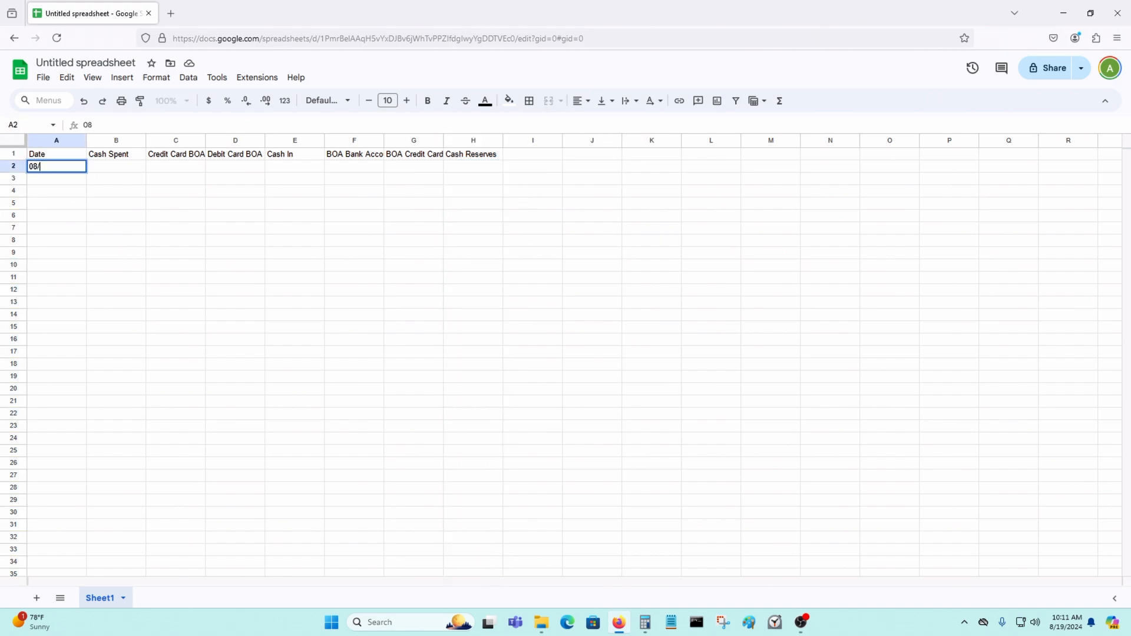
{"action": "type", "text": "19/2024"}
{"action": "key", "text": "Return"}
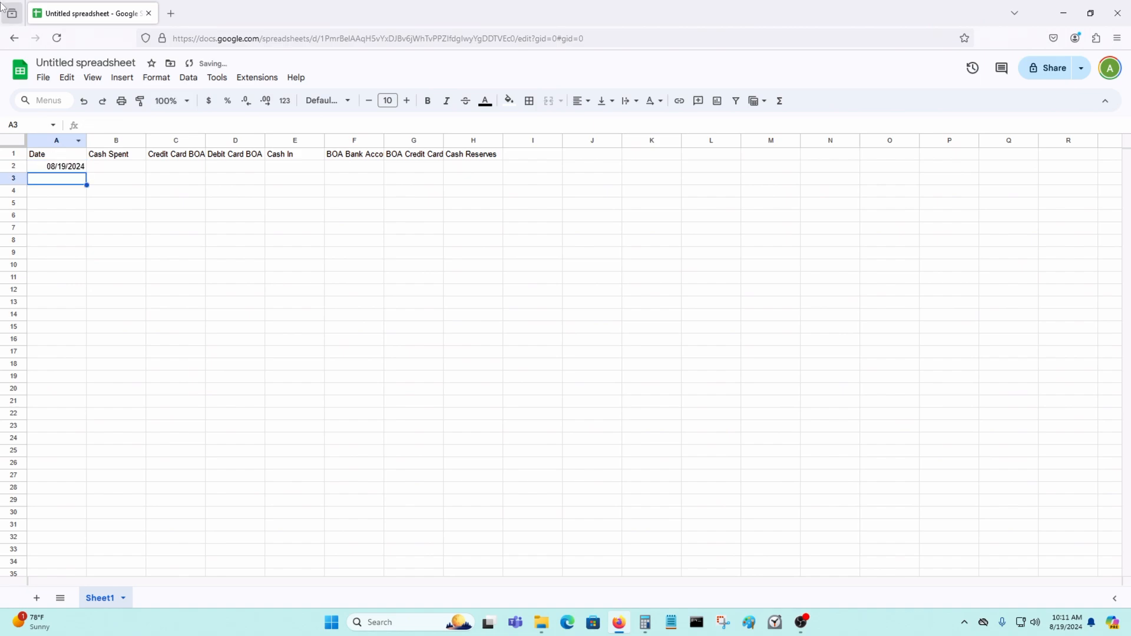
{"action": "left_click", "coordinate": [140, 171]}
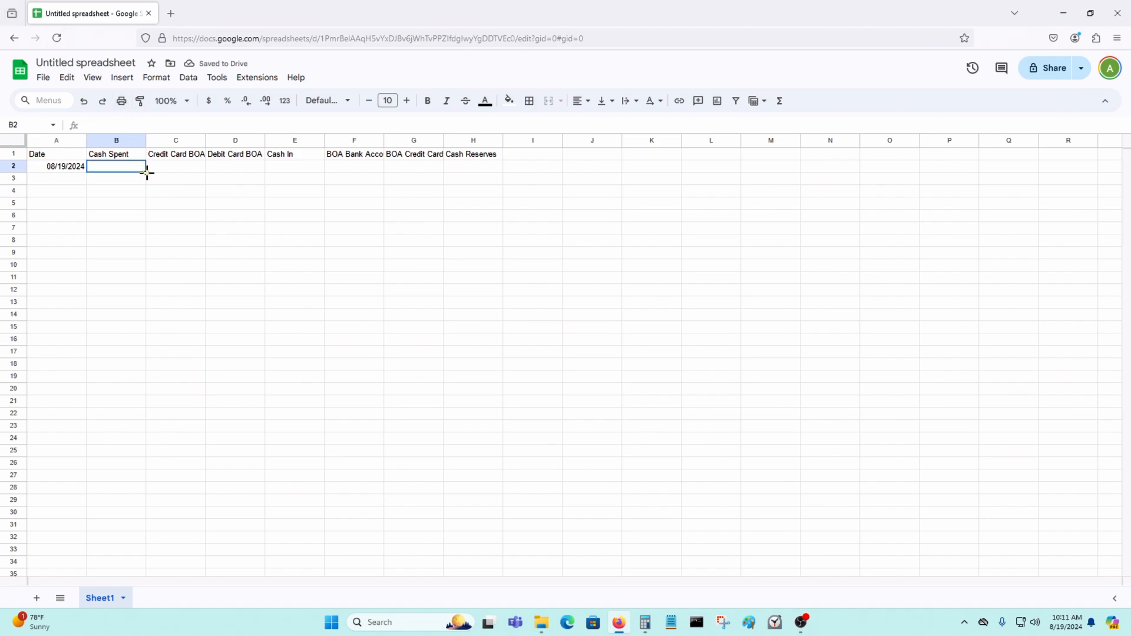
{"action": "type", "text": "$20"}
{"action": "key", "text": "Return"}
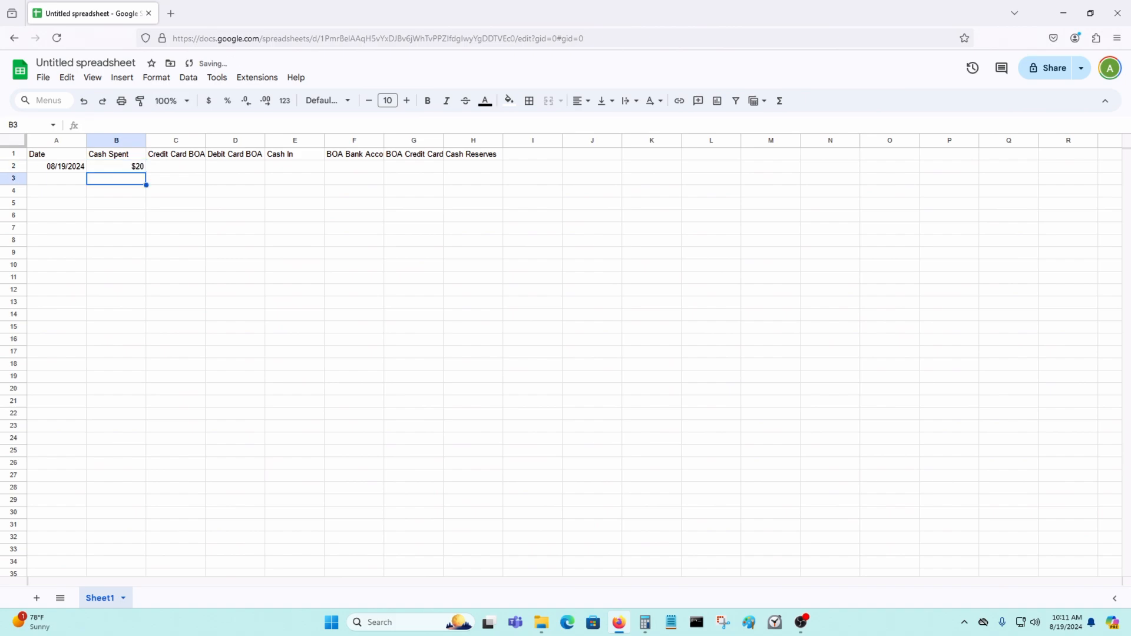
Enter $25 as the credit card amount spent in cell C2
{"action": "left_click", "coordinate": [139, 169]}
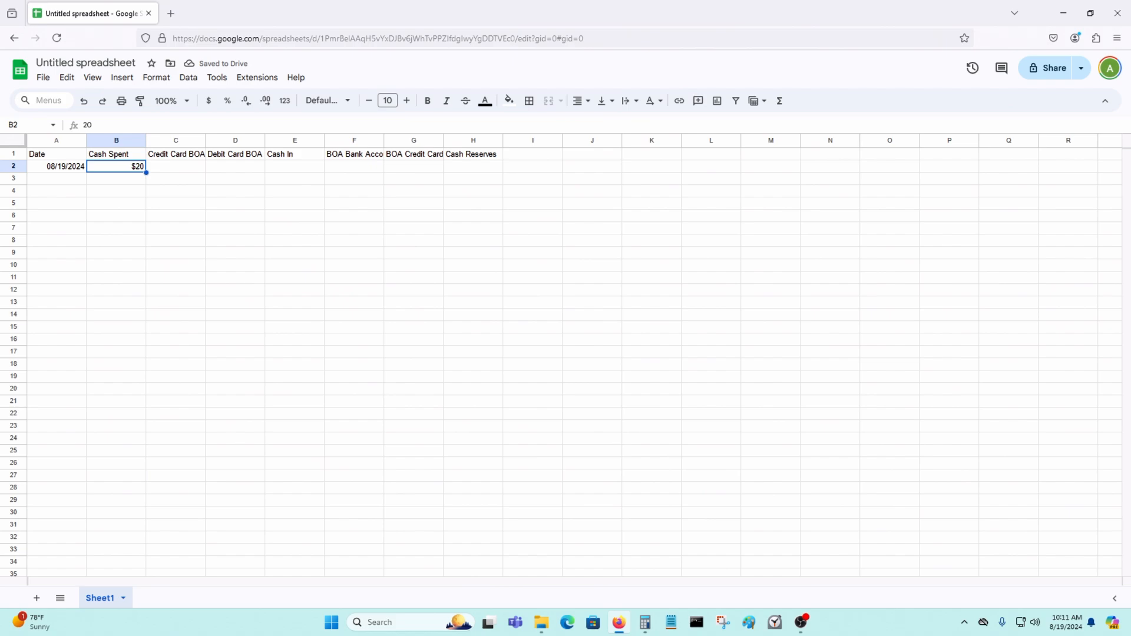
{"action": "left_click", "coordinate": [176, 167]}
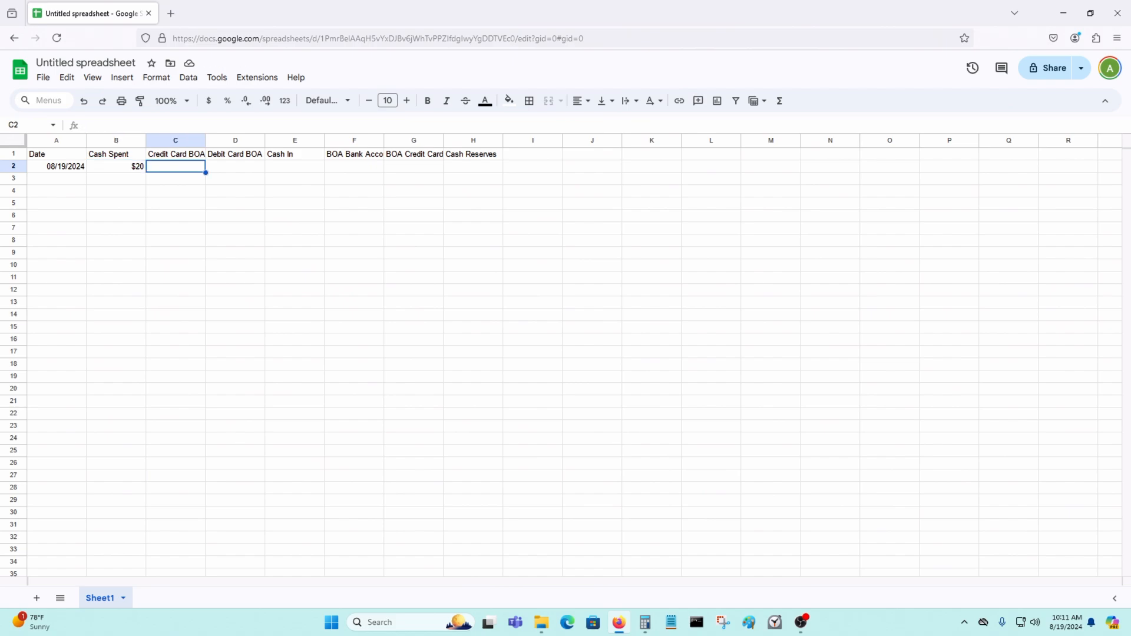
{"action": "type", "text": "$"}
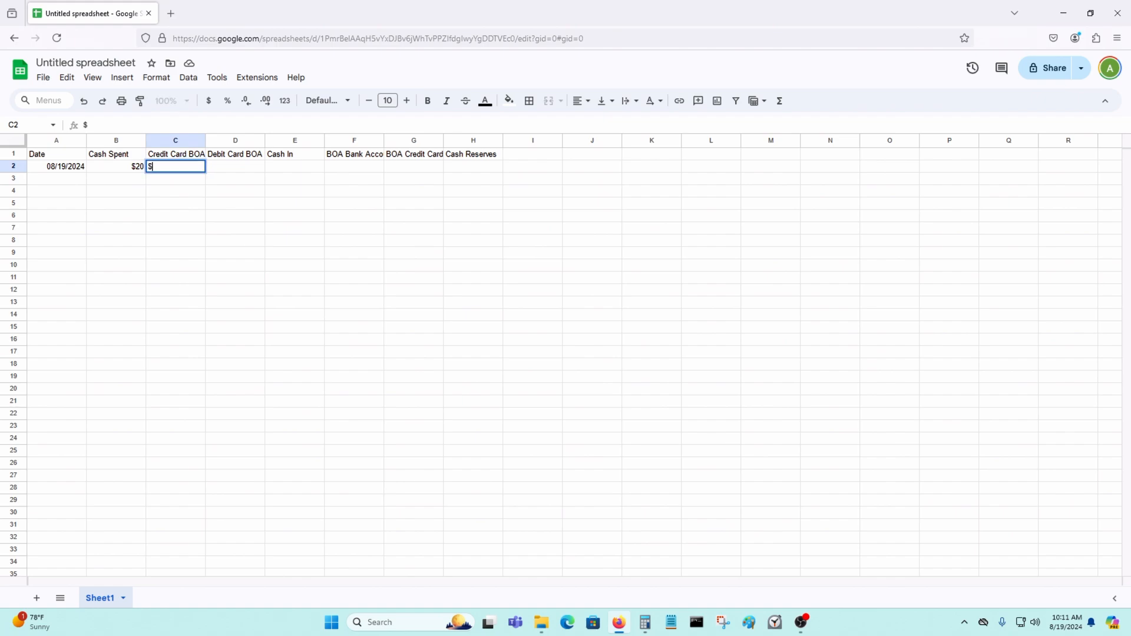
{"action": "type", "text": "25"}
{"action": "key", "text": "Return"}
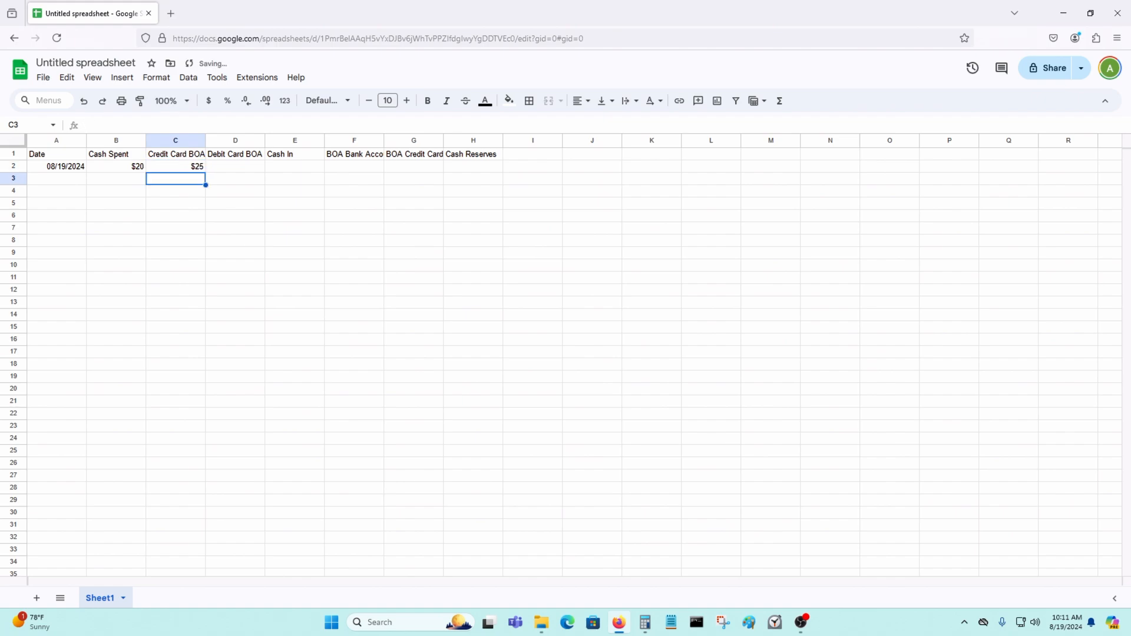
Enter $0 for the debit card spending in D2 and $0 for the cash received in E2
{"action": "key", "text": "Up"}
{"action": "key", "text": "Right"}
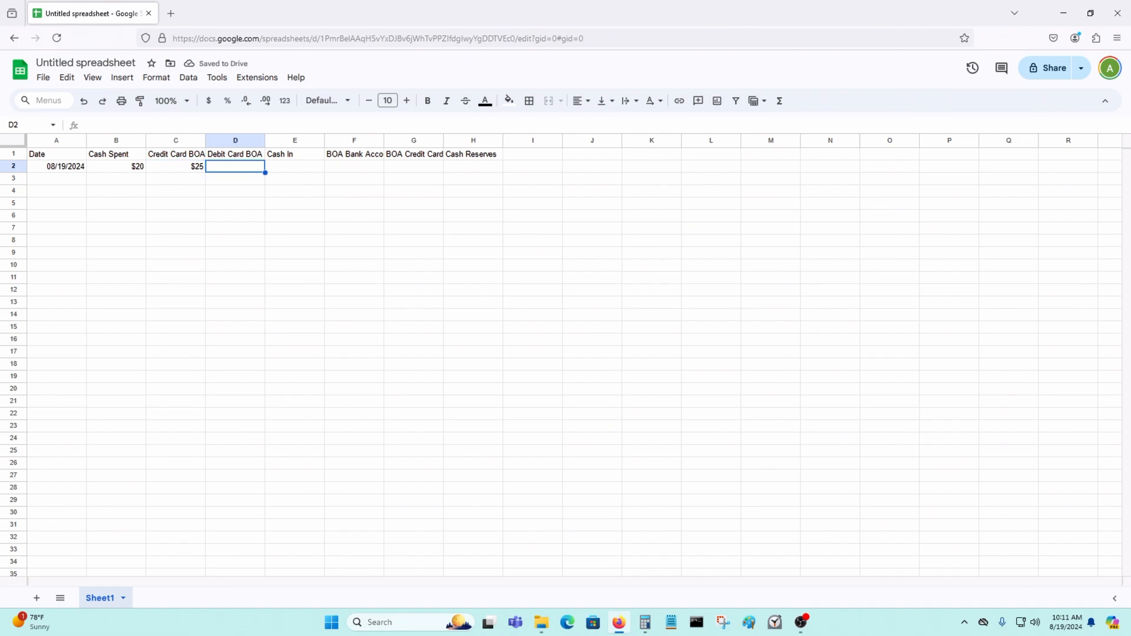
{"action": "key", "text": "Return"}
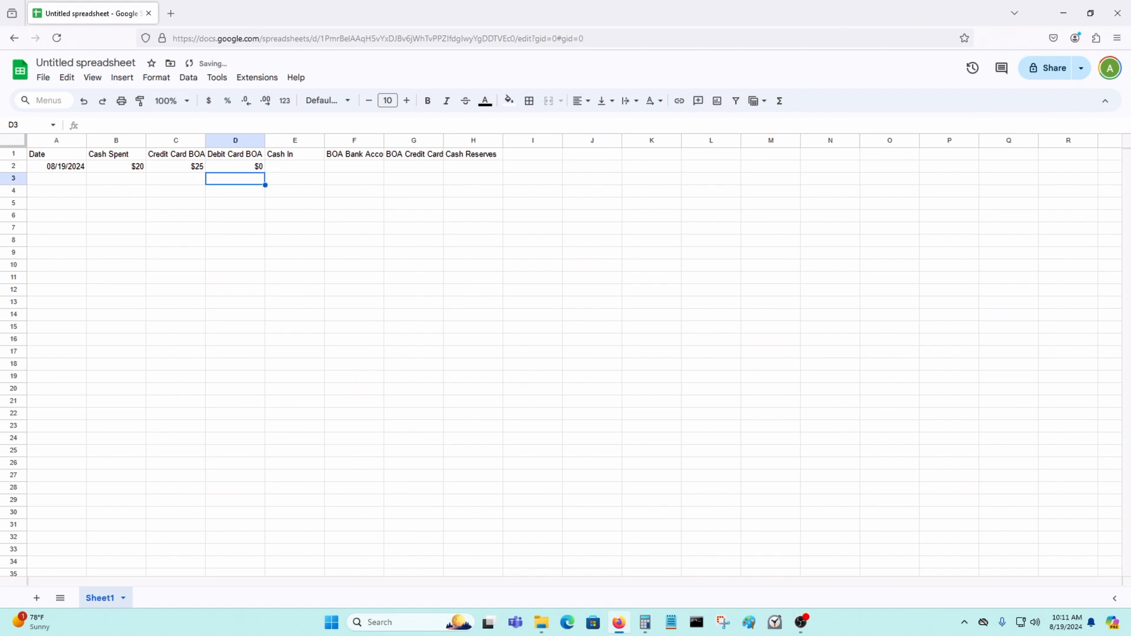
{"action": "key", "text": "Up"}
{"action": "key", "text": "Right"}
{"action": "type", "text": "$0"}
{"action": "key", "text": "Return"}
Review the column headers across row 1, from Date to the bank account and credit card balance columns
{"action": "key", "text": "Up"}
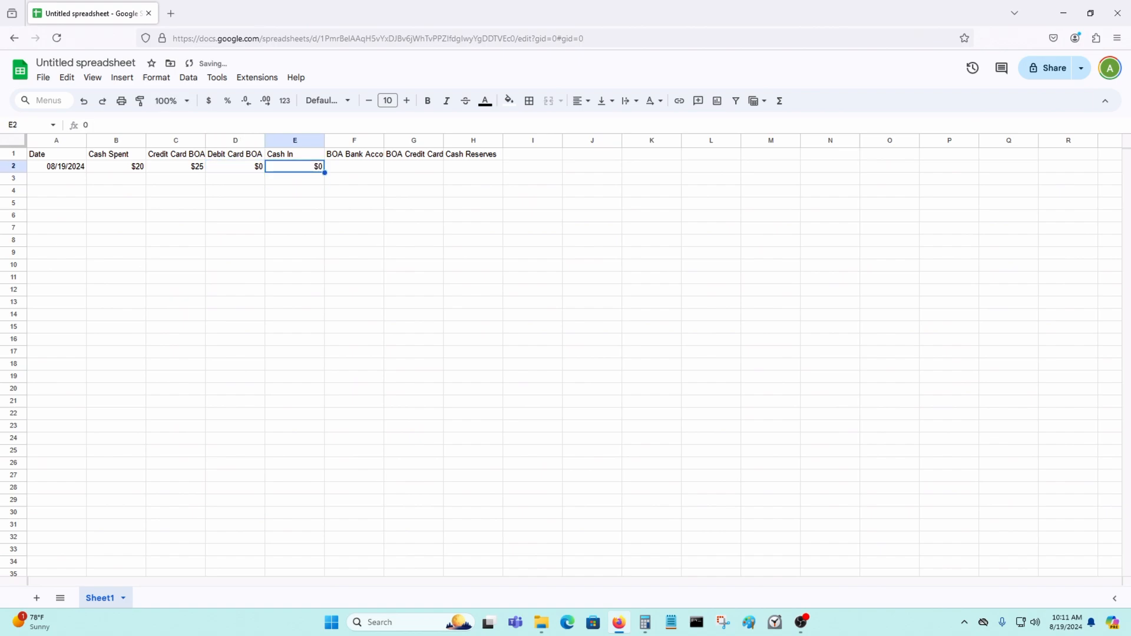
{"action": "key", "text": "Right"}
{"action": "key", "text": "Up"}
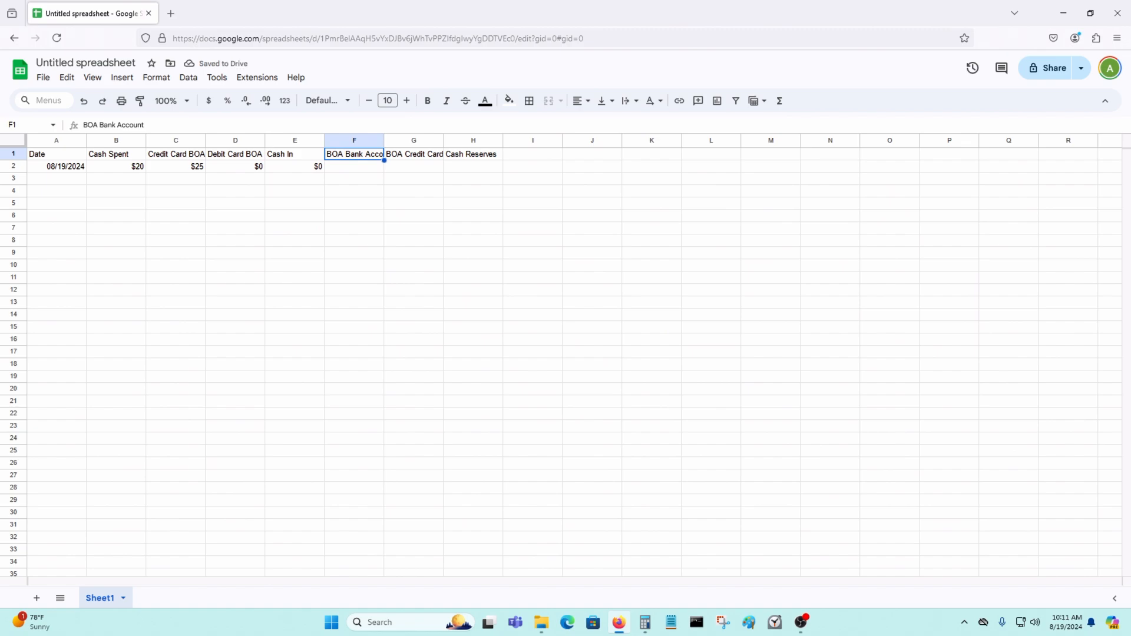
{"action": "key", "text": "Down"}
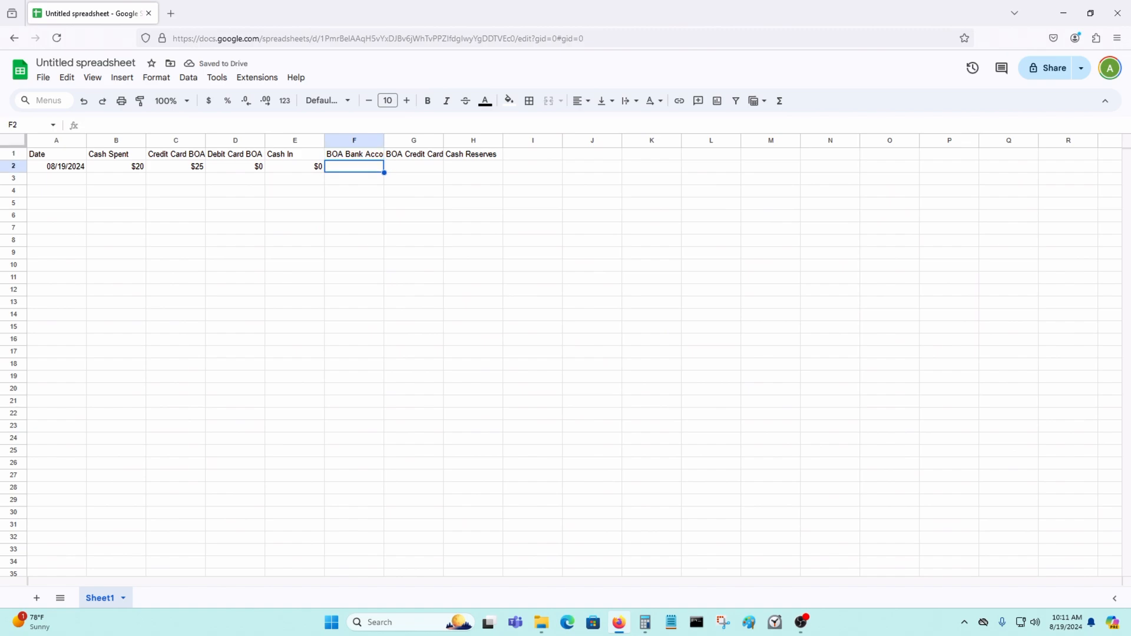
{"action": "key", "text": "Left"}
{"action": "key", "text": "Right"}
{"action": "key", "text": "Up"}
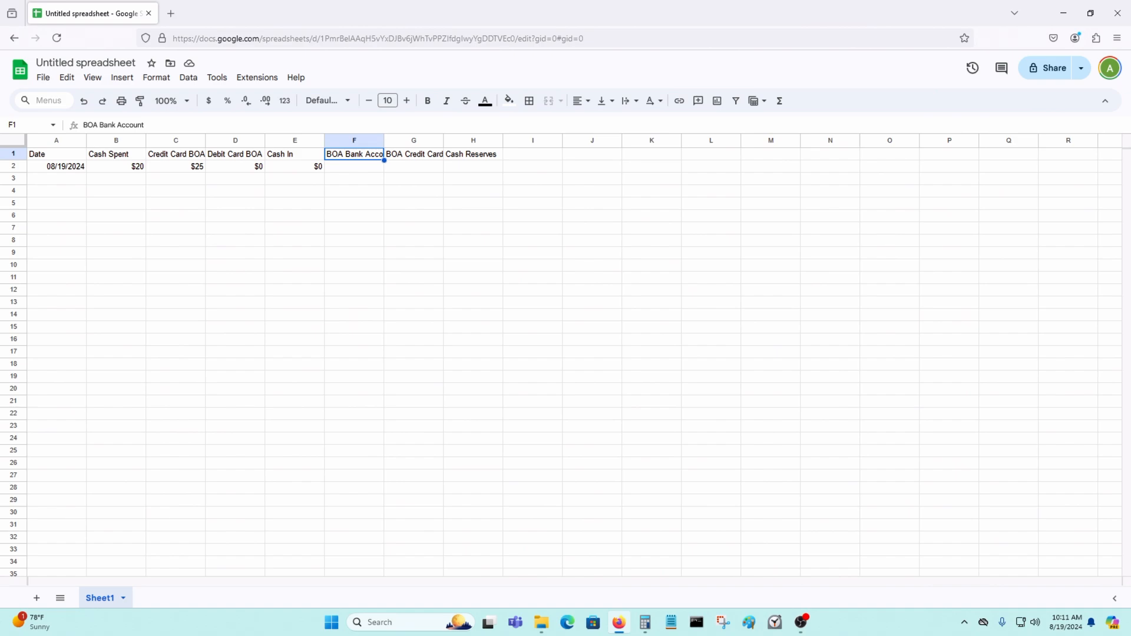
{"action": "key", "text": "Right"}
{"action": "key", "text": "Right"}
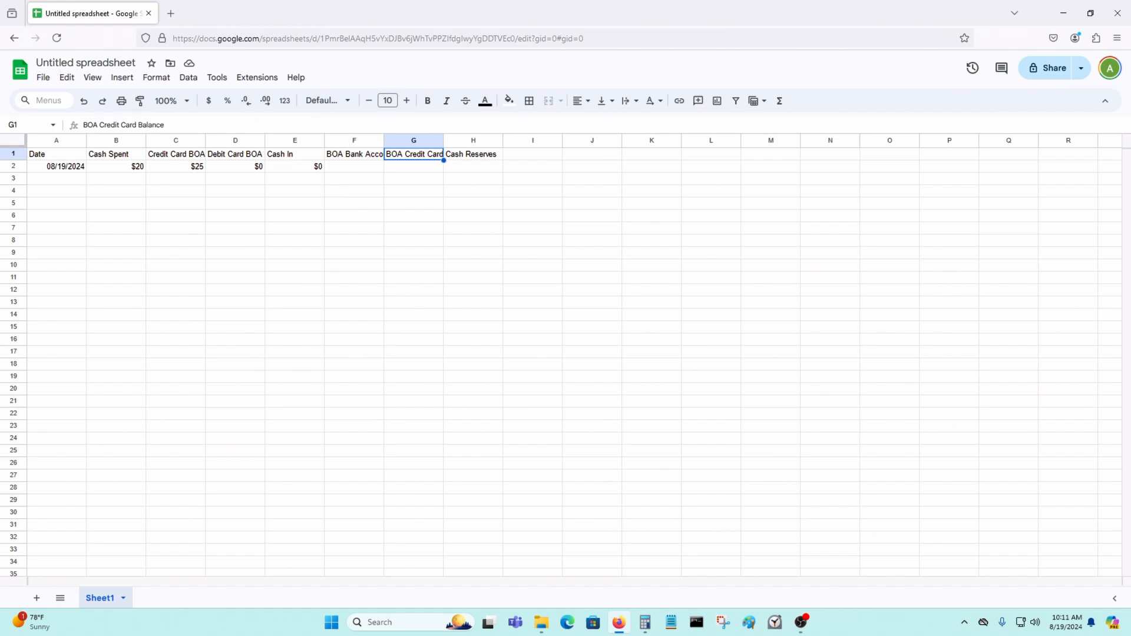
{"action": "key", "text": "Left"}
{"action": "key", "text": "Left"}
{"action": "key", "text": "Right"}
{"action": "key", "text": "Left"}
{"action": "key", "text": "Left"}
{"action": "key", "text": "Left"}
{"action": "key", "text": "Left"}
{"action": "key", "text": "Right"}
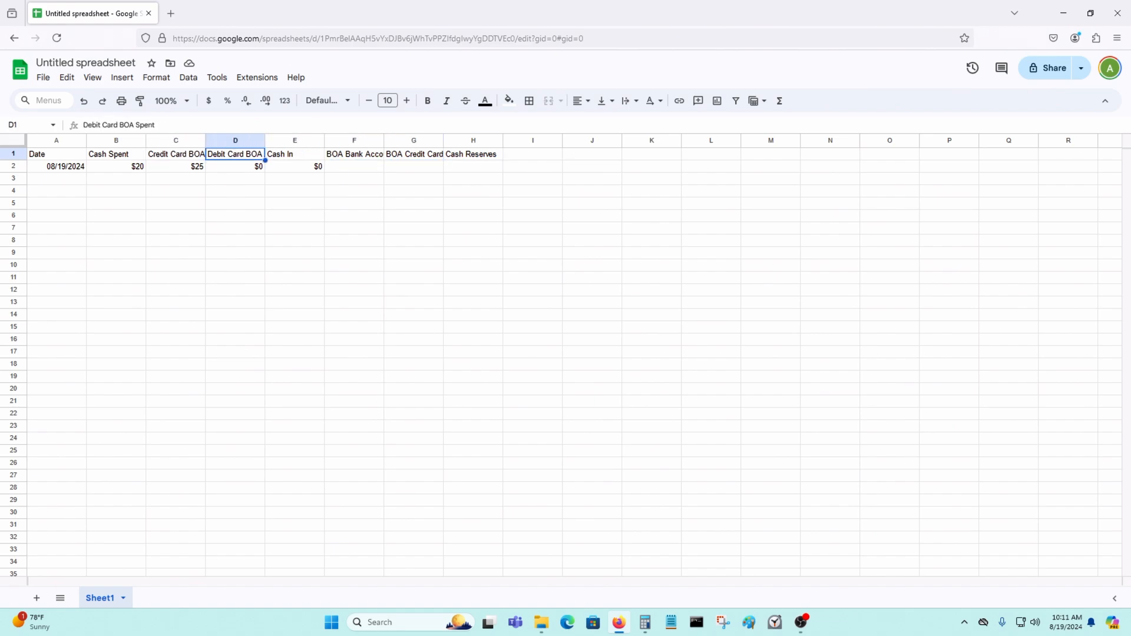
{"action": "key", "text": "Left"}
{"action": "key", "text": "Left"}
{"action": "key", "text": "Left"}
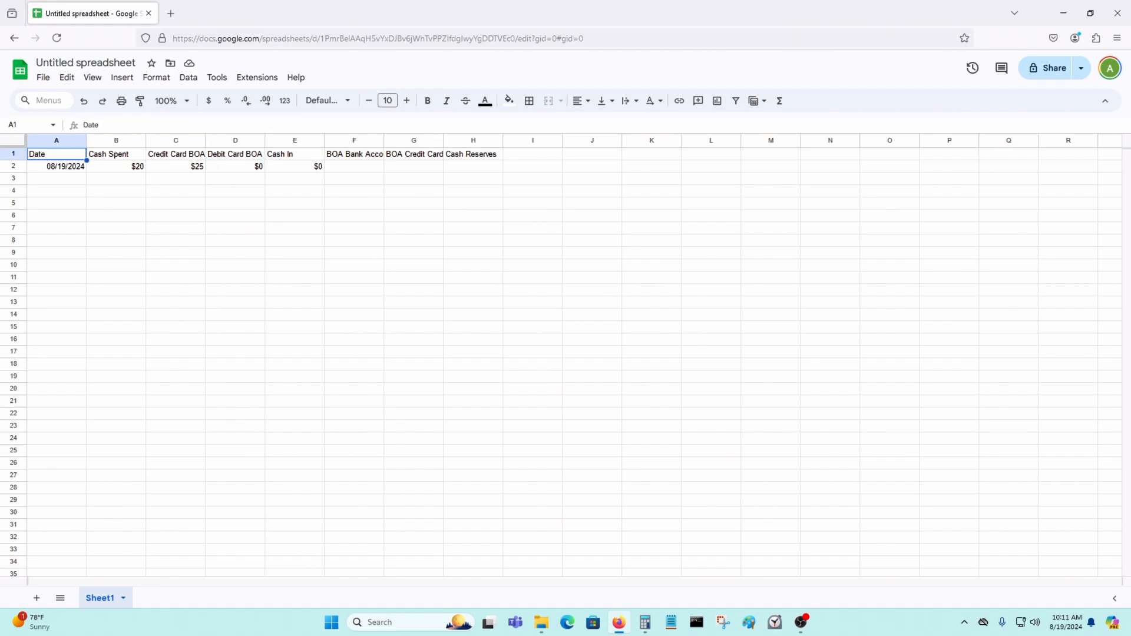
{"action": "key", "text": "Right"}
{"action": "key", "text": "Right"}
{"action": "key", "text": "Right"}
{"action": "key", "text": "Right"}
{"action": "key", "text": "Right"}
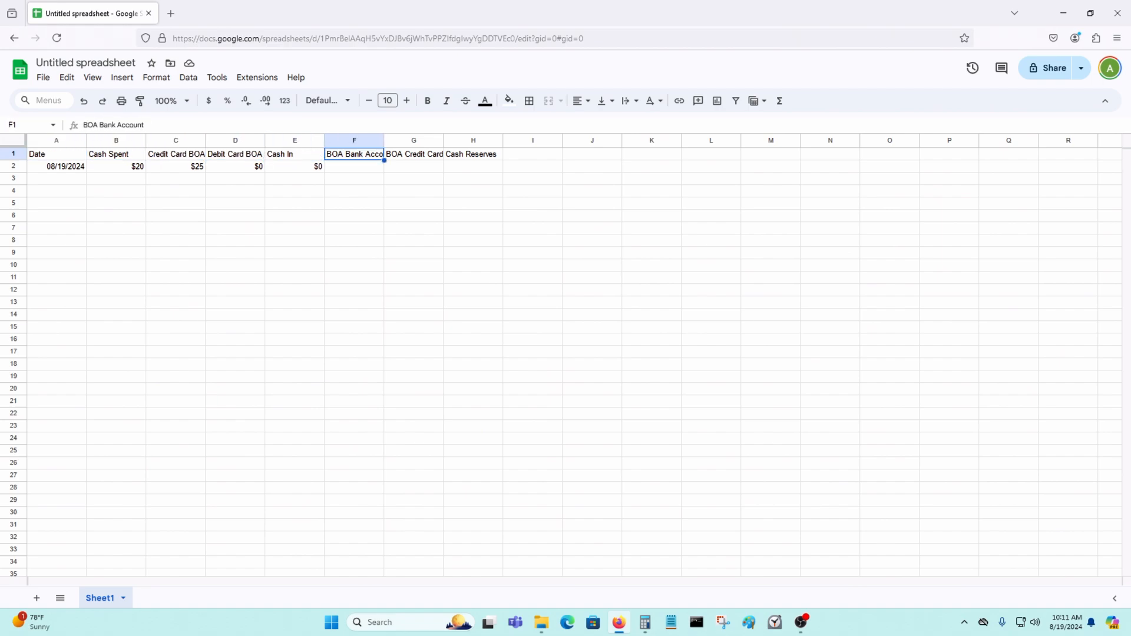
Delete the bank account, credit card balance and cash reserves headers from cells F1, G1 and H1
{"action": "left_click_drag", "start_coordinate": [369, 215], "coordinate": [361, 209]}
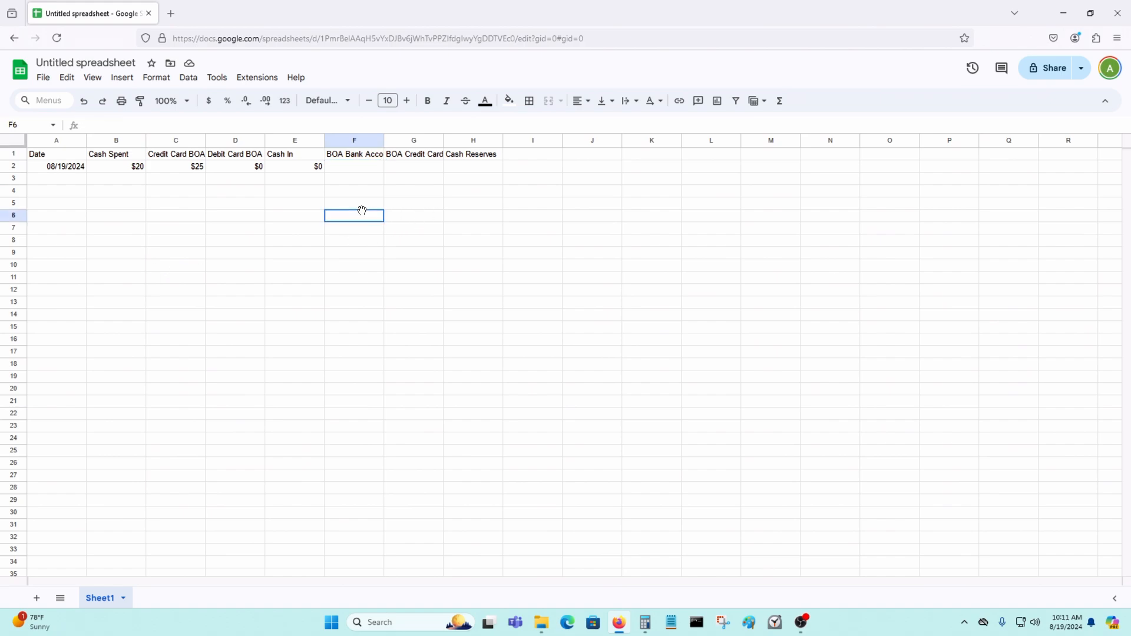
{"action": "left_click", "coordinate": [371, 156]}
{"action": "key", "text": "Delete"}
{"action": "left_click", "coordinate": [427, 156]}
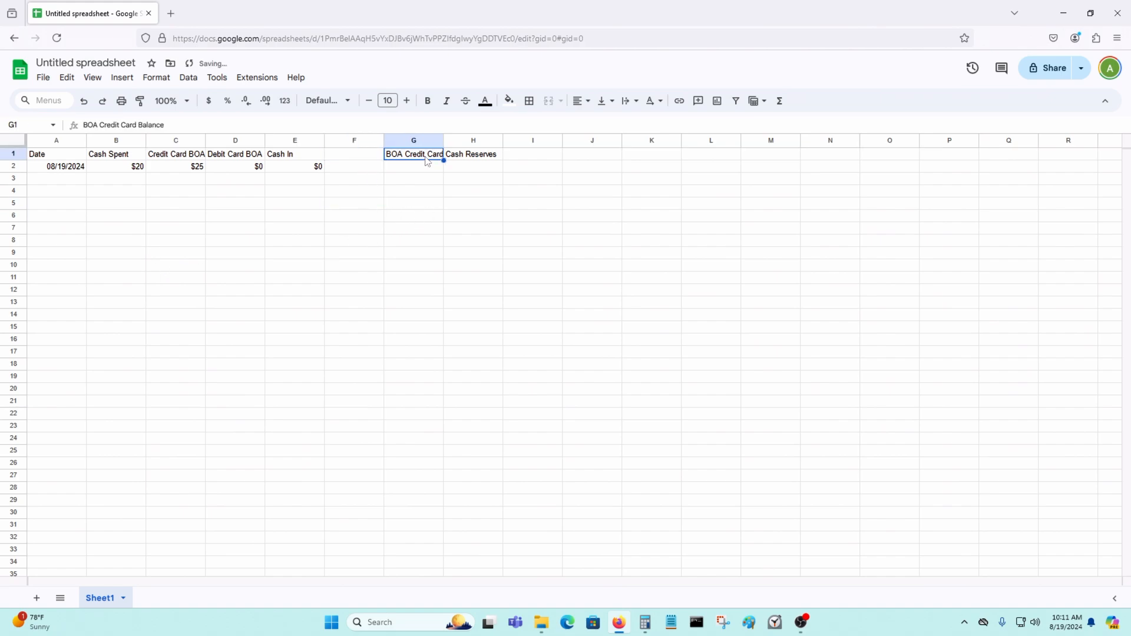
{"action": "key", "text": "Delete"}
{"action": "left_click", "coordinate": [471, 156]}
{"action": "key", "text": "Delete"}
Enter the header "BOA In" in cell F1 at the head of column F
{"action": "left_click", "coordinate": [354, 155]}
{"action": "left_click", "coordinate": [358, 140]}
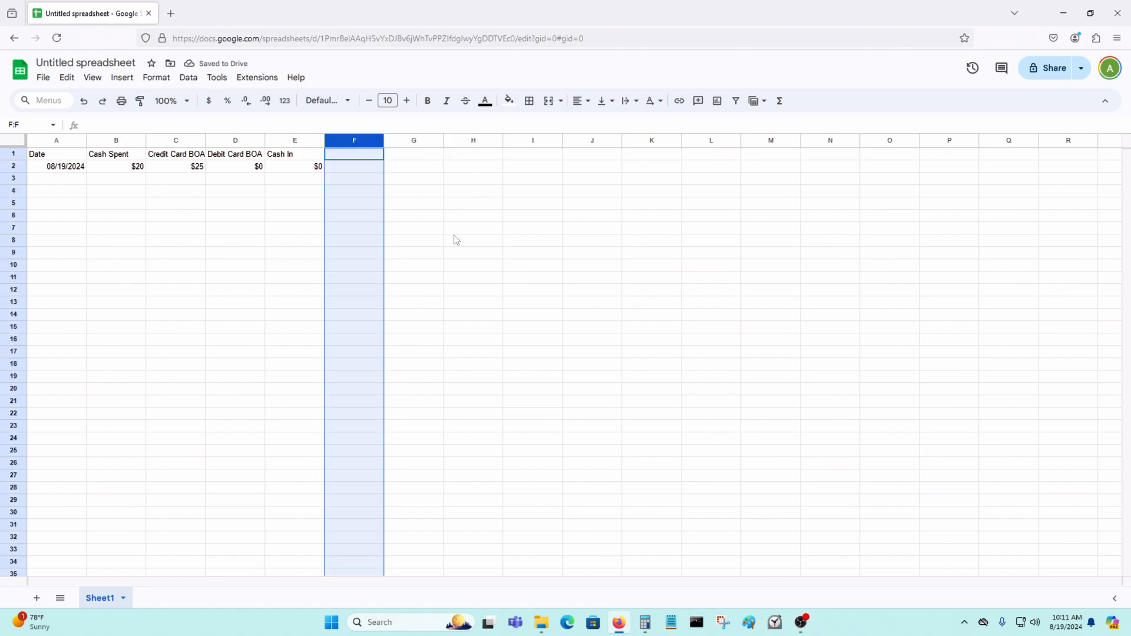
{"action": "type", "text": "BOA"}
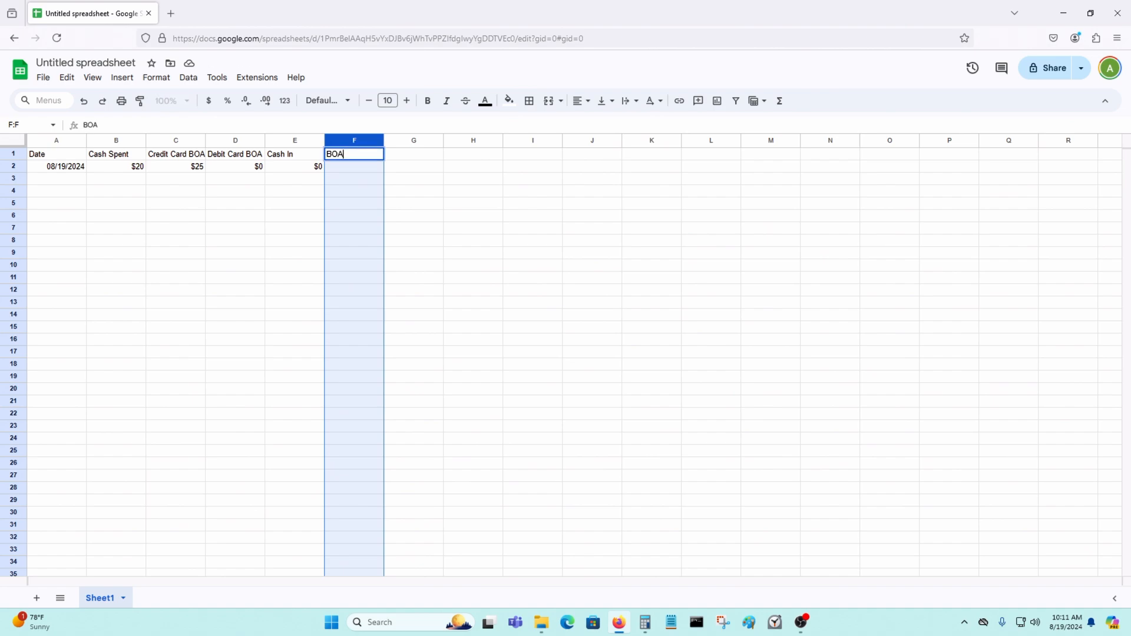
{"action": "type", "text": " Cash"}
{"action": "key", "text": "BackSpace"}
{"action": "key", "text": "BackSpace"}
{"action": "key", "text": "BackSpace"}
{"action": "key", "text": "BackSpace"}
{"action": "key", "text": "BackSpace"}
{"action": "key", "text": "BackSpace"}
{"action": "type", "text": "In"}
{"action": "key", "text": "Return"}
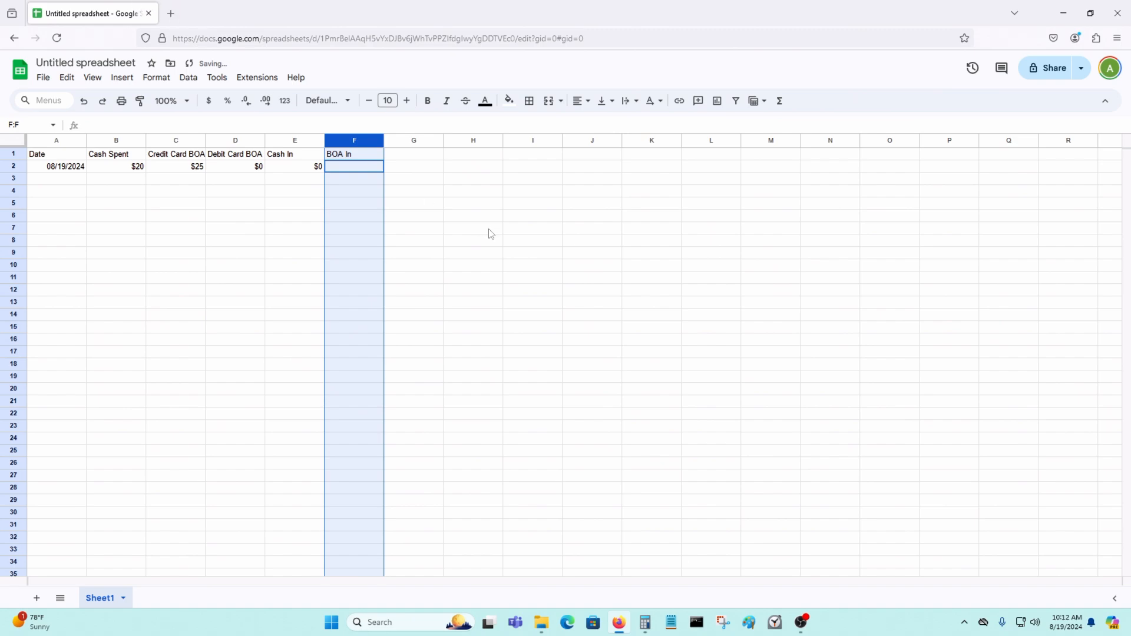
{"action": "left_click", "coordinate": [449, 254]}
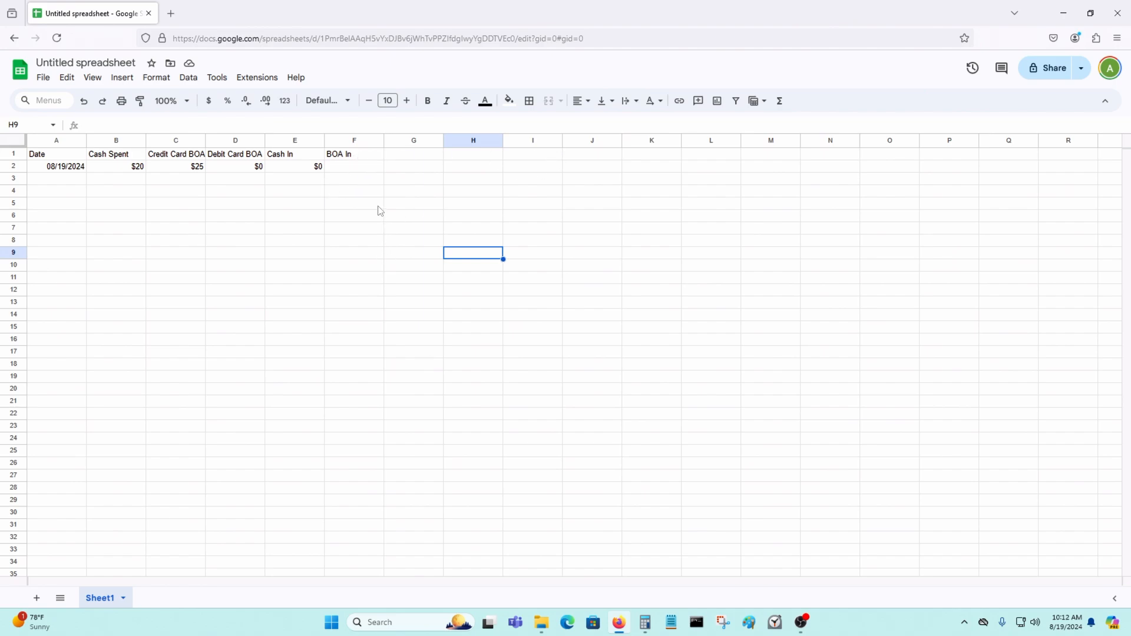
Enter the header "Cash Reserves" in cell G1 at the head of column G
{"action": "left_click", "coordinate": [421, 145]}
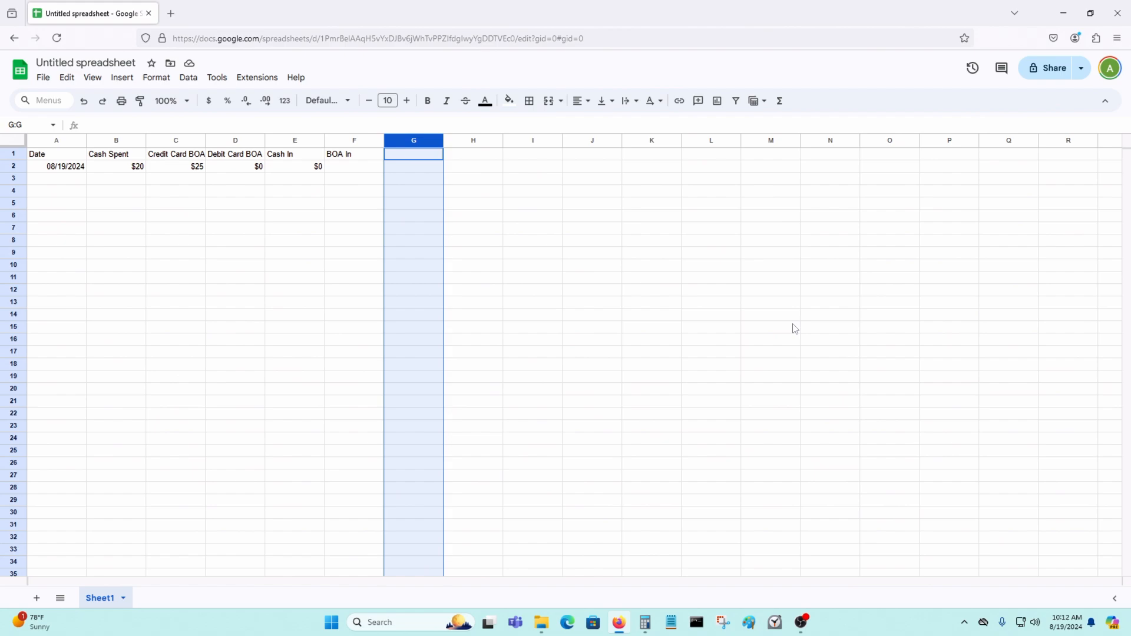
{"action": "type", "text": "Cash "}
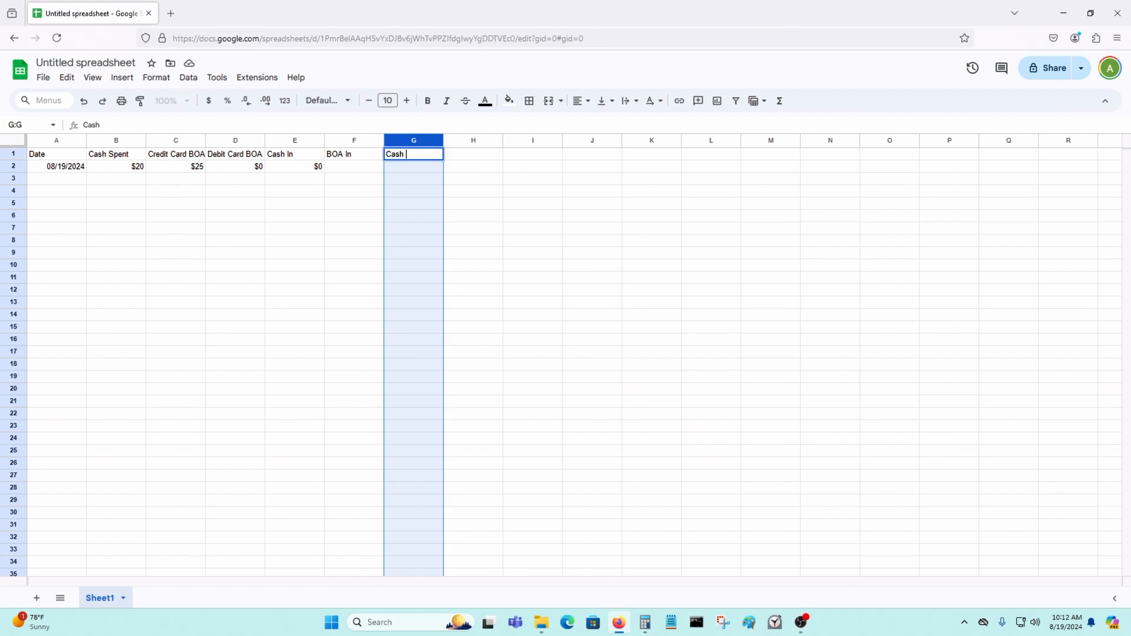
{"action": "type", "text": "Reserves"}
{"action": "key", "text": "Return"}
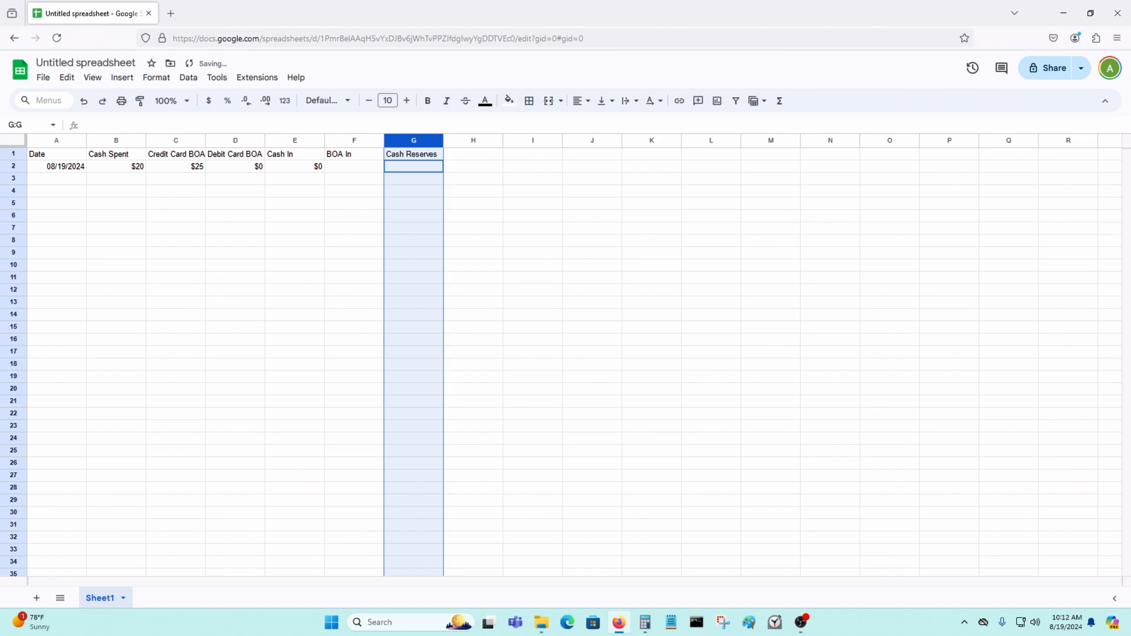
{"action": "left_click", "coordinate": [283, 255]}
{"action": "left_click", "coordinate": [465, 143]}
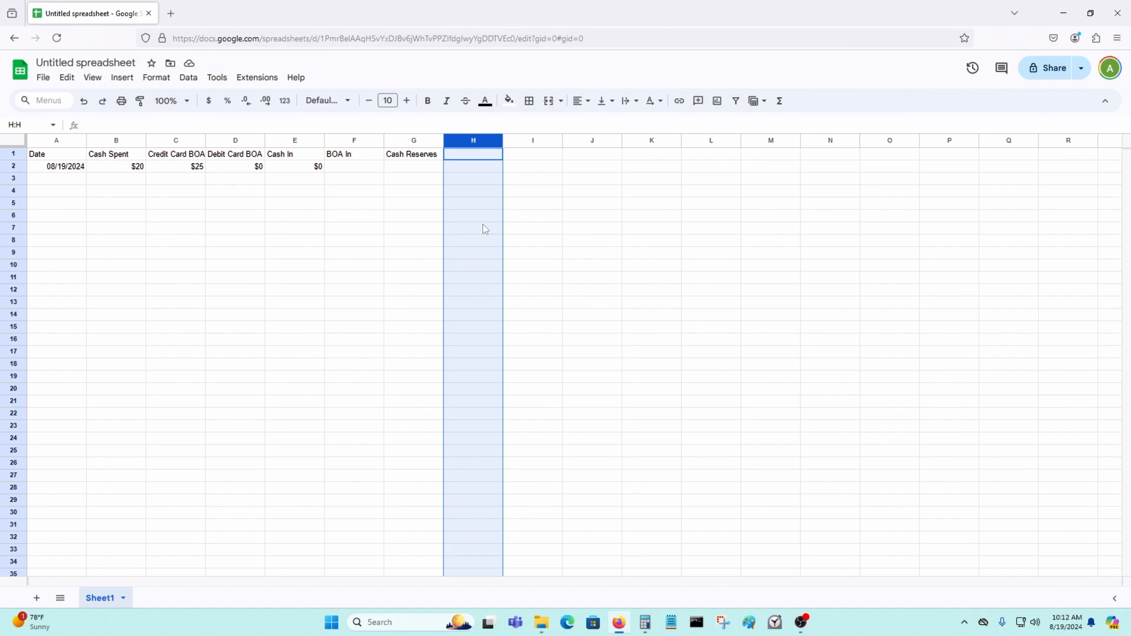
{"action": "type", "text": "BOA"}
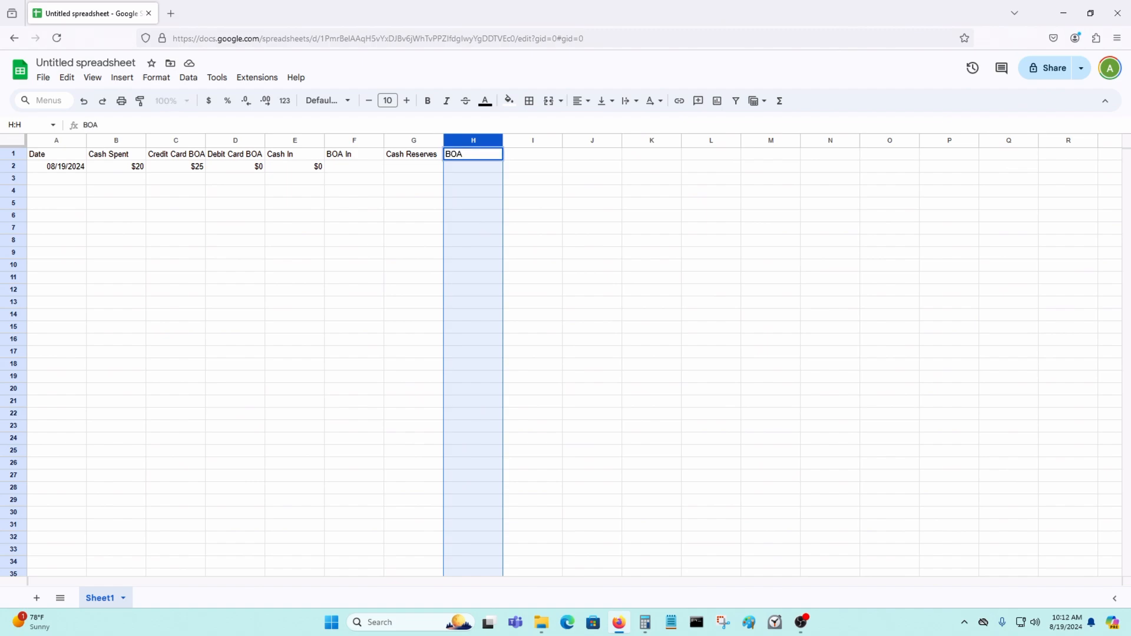
{"action": "type", "text": " Credit Card Ba"}
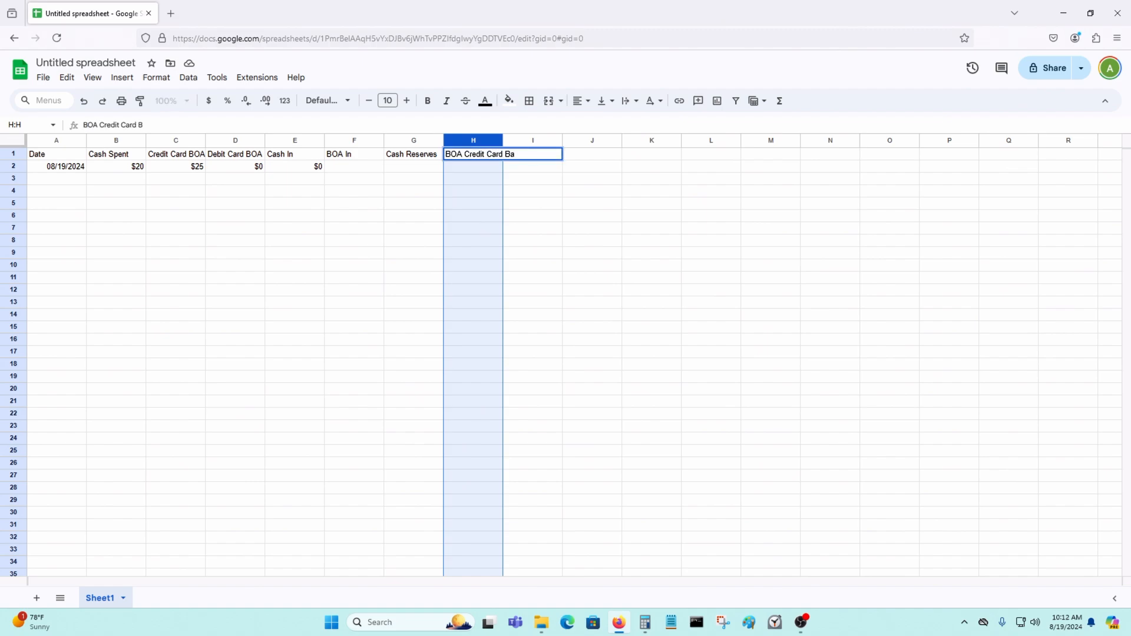
{"action": "type", "text": "lance"}
{"action": "key", "text": "BackSpace"}
{"action": "key", "text": "BackSpace"}
{"action": "key", "text": "BackSpace"}
{"action": "key", "text": "BackSpace"}
{"action": "key", "text": "BackSpace"}
{"action": "key", "text": "BackSpace"}
{"action": "key", "text": "BackSpace"}
{"action": "key", "text": "BackSpace"}
{"action": "key", "text": "BackSpace"}
{"action": "key", "text": "BackSpace"}
{"action": "key", "text": "BackSpace"}
{"action": "key", "text": "BackSpace"}
{"action": "key", "text": "BackSpace"}
{"action": "key", "text": "BackSpace"}
{"action": "key", "text": "BackSpace"}
{"action": "key", "text": "BackSpace"}
{"action": "key", "text": "BackSpace"}
{"action": "key", "text": "BackSpace"}
{"action": "key", "text": "BackSpace"}
{"action": "key", "text": "BackSpace"}
{"action": "left_click", "coordinate": [437, 265]}
Delete the "Cash Reserves" header from cell G1
{"action": "left_click", "coordinate": [370, 155]}
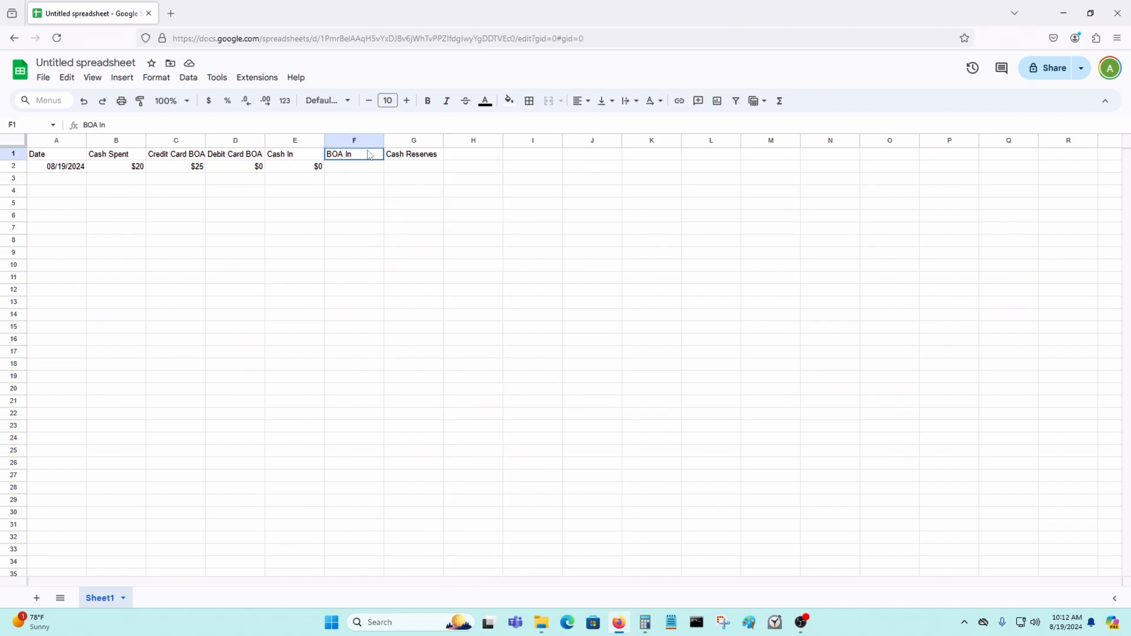
{"action": "left_click", "coordinate": [414, 156]}
{"action": "key", "text": "Delete"}
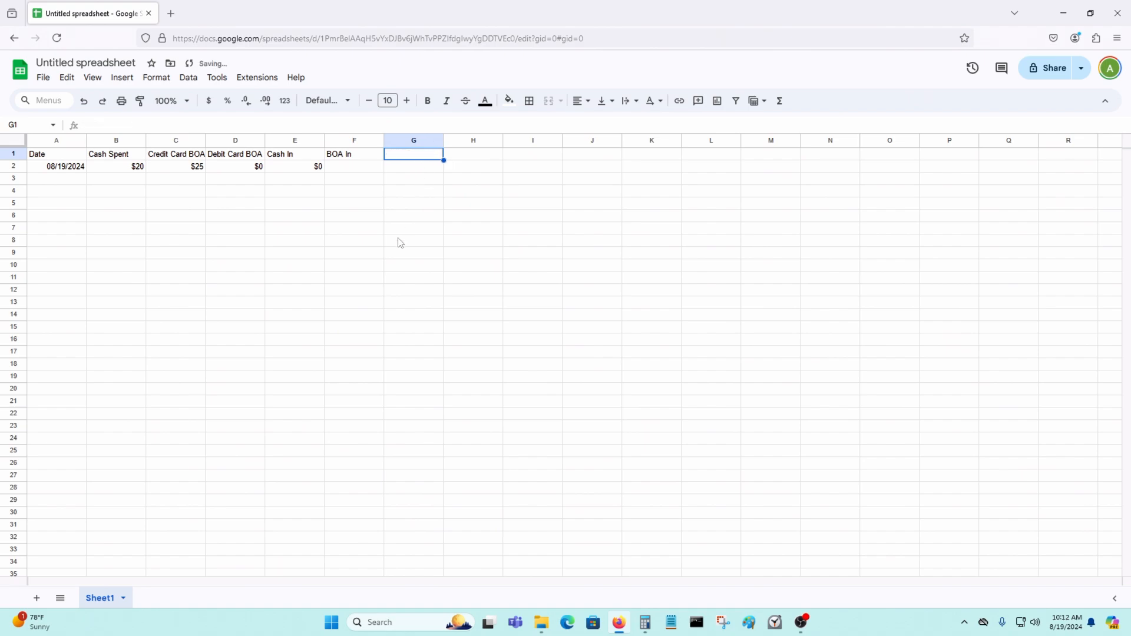
{"action": "left_click", "coordinate": [400, 241]}
Enter the header "BOA Credit Card Balance" in cell G1 at the head of column G
{"action": "left_click", "coordinate": [413, 141]}
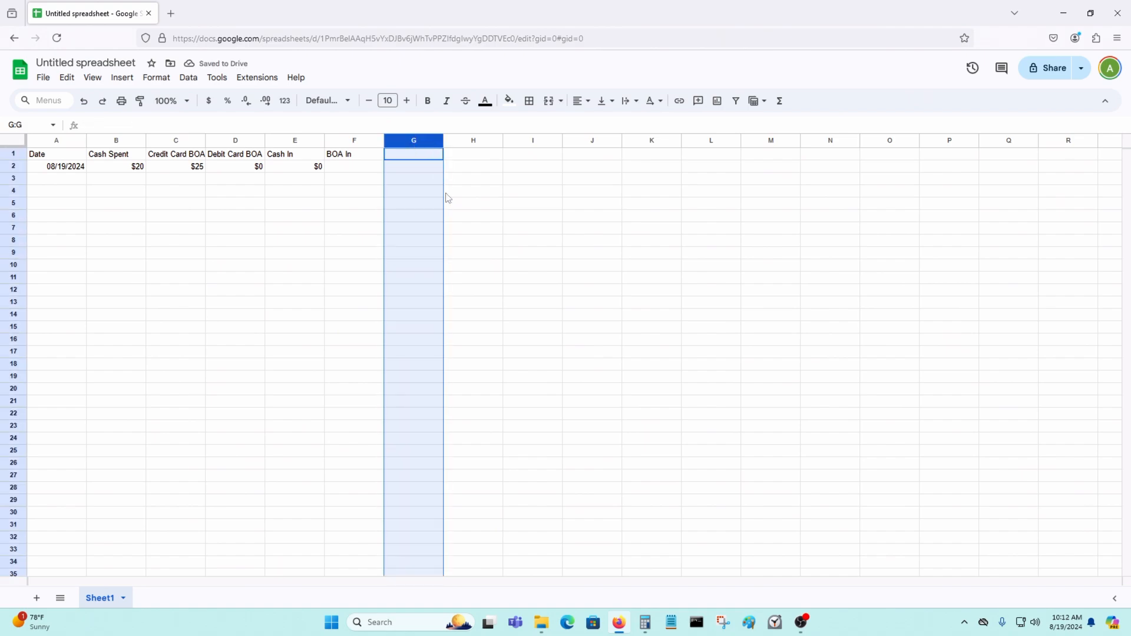
{"action": "type", "text": "BO"}
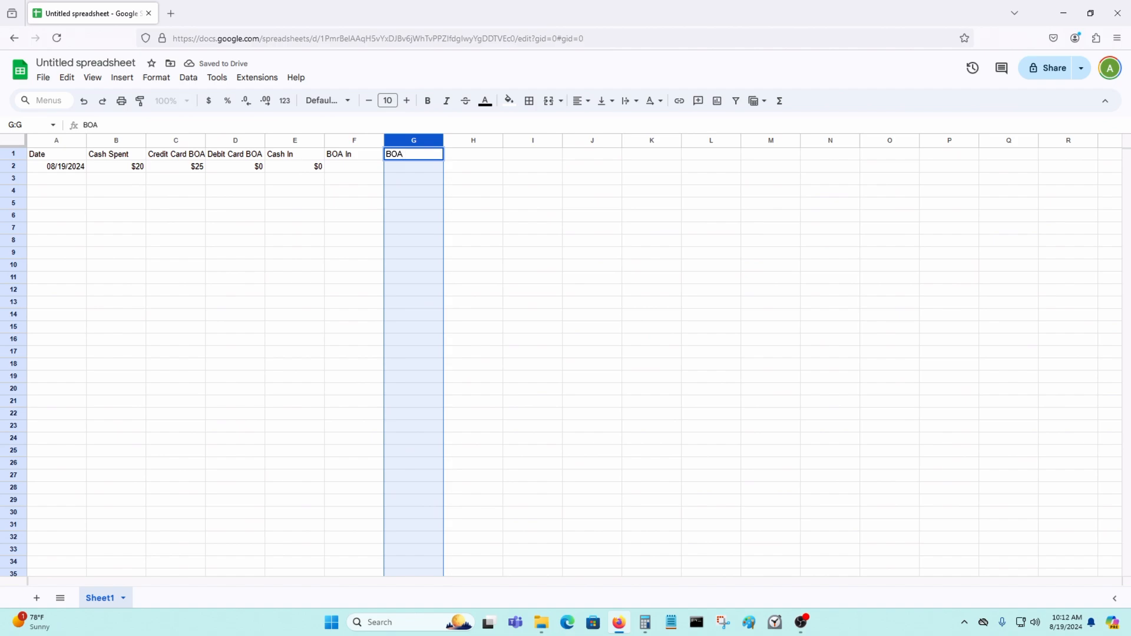
{"action": "type", "text": "A Credit CArd"}
{"action": "key", "text": "BackSpace"}
{"action": "key", "text": "BackSpace"}
{"action": "key", "text": "BackSpace"}
{"action": "type", "text": "ard"}
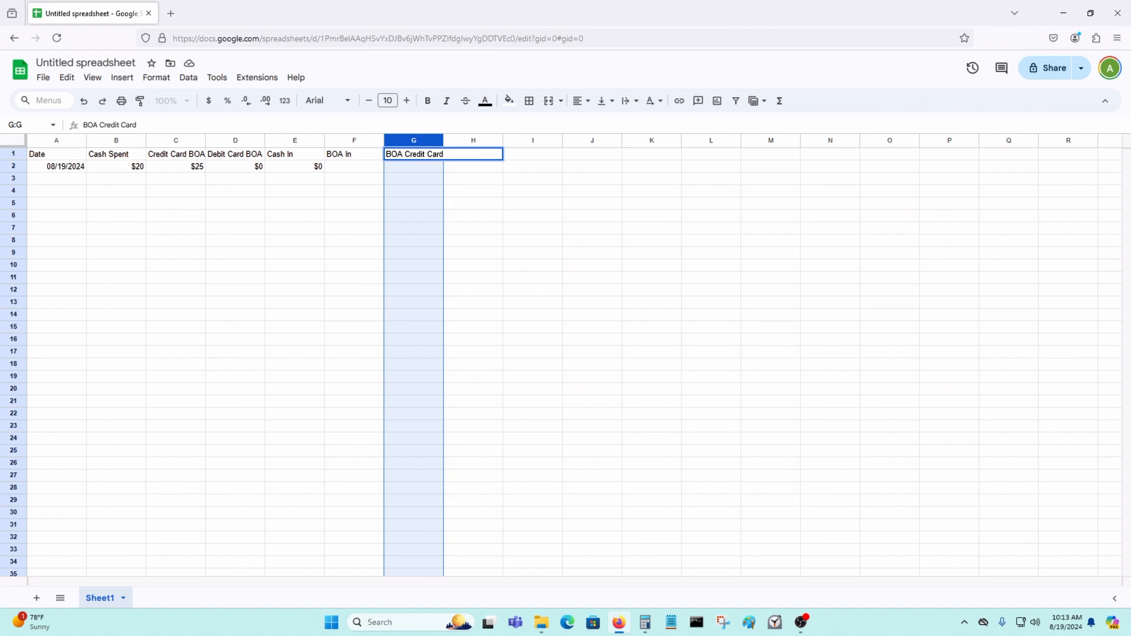
{"action": "type", "text": "In or Out"}
{"action": "key", "text": "BackSpace"}
{"action": "key", "text": "BackSpace"}
{"action": "key", "text": "BackSpace"}
{"action": "key", "text": "BackSpace"}
{"action": "key", "text": "BackSpace"}
{"action": "key", "text": "BackSpace"}
{"action": "key", "text": "BackSpace"}
{"action": "key", "text": "BackSpace"}
{"action": "type", "text": "Balance"}
{"action": "key", "text": "Return"}
{"action": "left_click", "coordinate": [331, 246]}
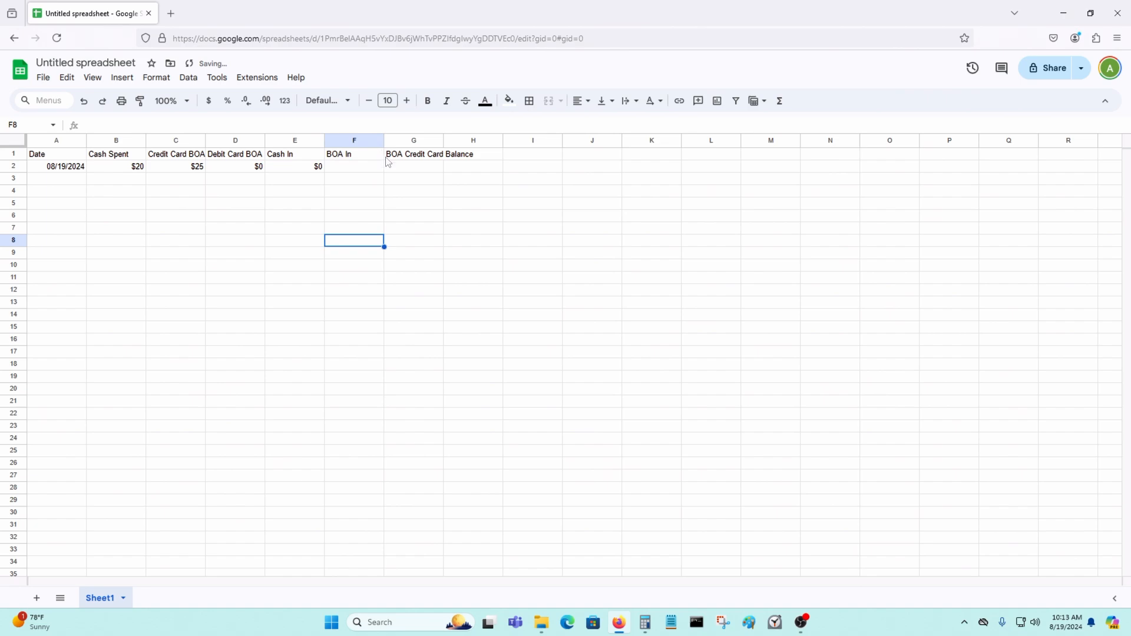
Enter the header "BOA Bank Account" in cell H1 at the head of column H
{"action": "left_click", "coordinate": [431, 141]}
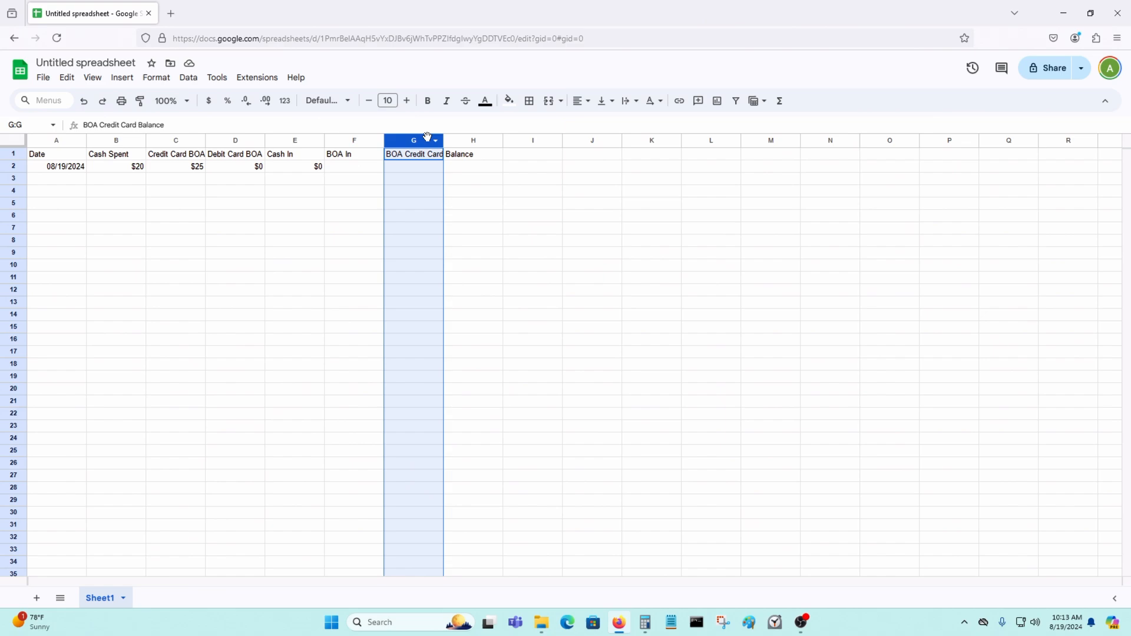
{"action": "left_click", "coordinate": [468, 143]}
{"action": "type", "text": "B"}
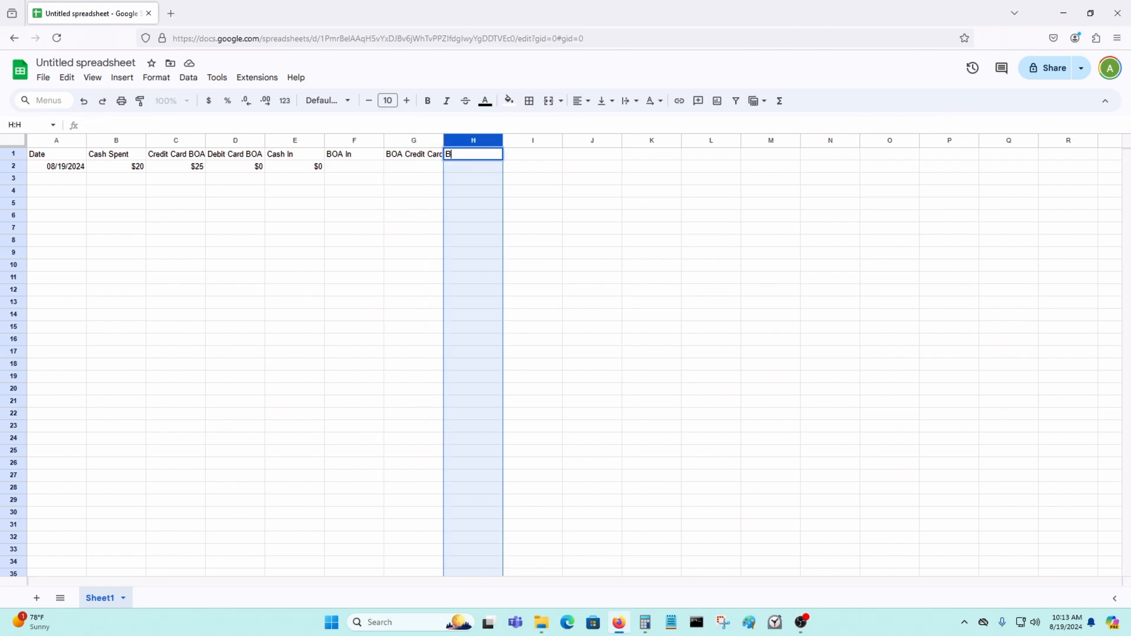
{"action": "type", "text": "OA bb"}
{"action": "key", "text": "BackSpace"}
{"action": "type", "text": "Bank a"}
{"action": "key", "text": "BackSpace"}
{"action": "type", "text": "Account"}
{"action": "key", "text": "Return"}
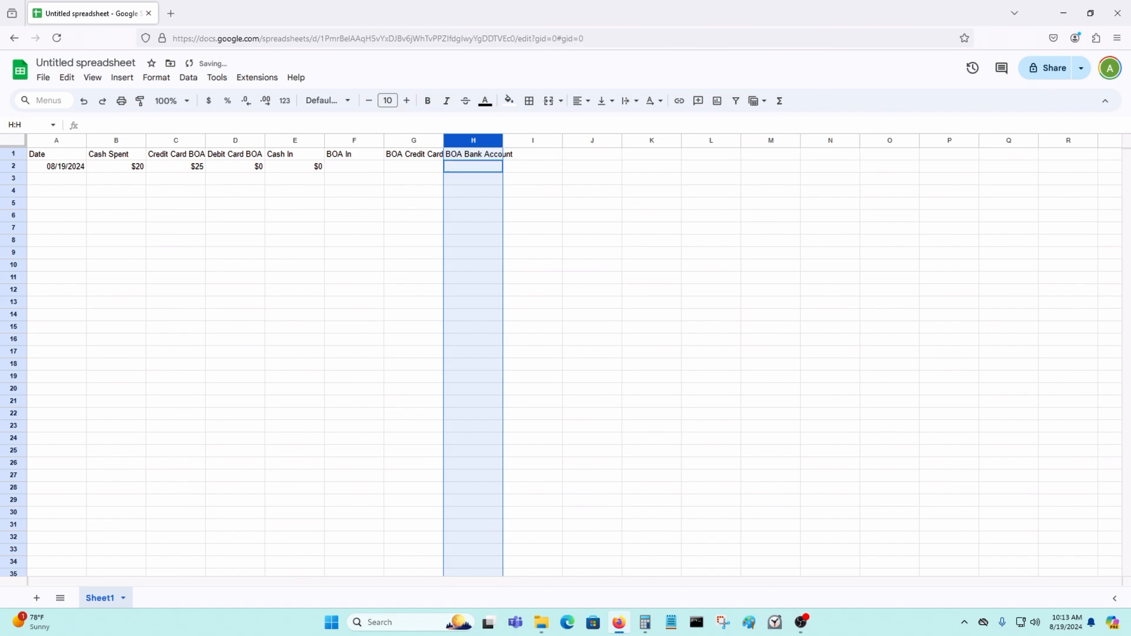
{"action": "left_click", "coordinate": [417, 227]}
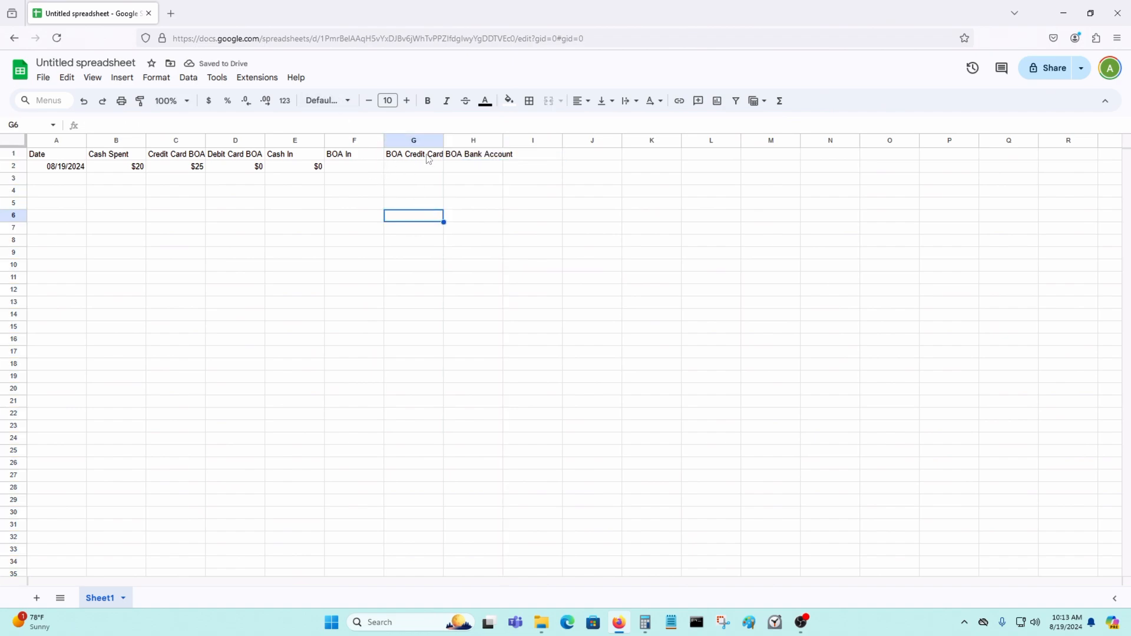
Enter the header "Cash Reserve" in cell I1 at the head of column I
{"action": "left_click", "coordinate": [478, 141]}
{"action": "left_click", "coordinate": [521, 141]}
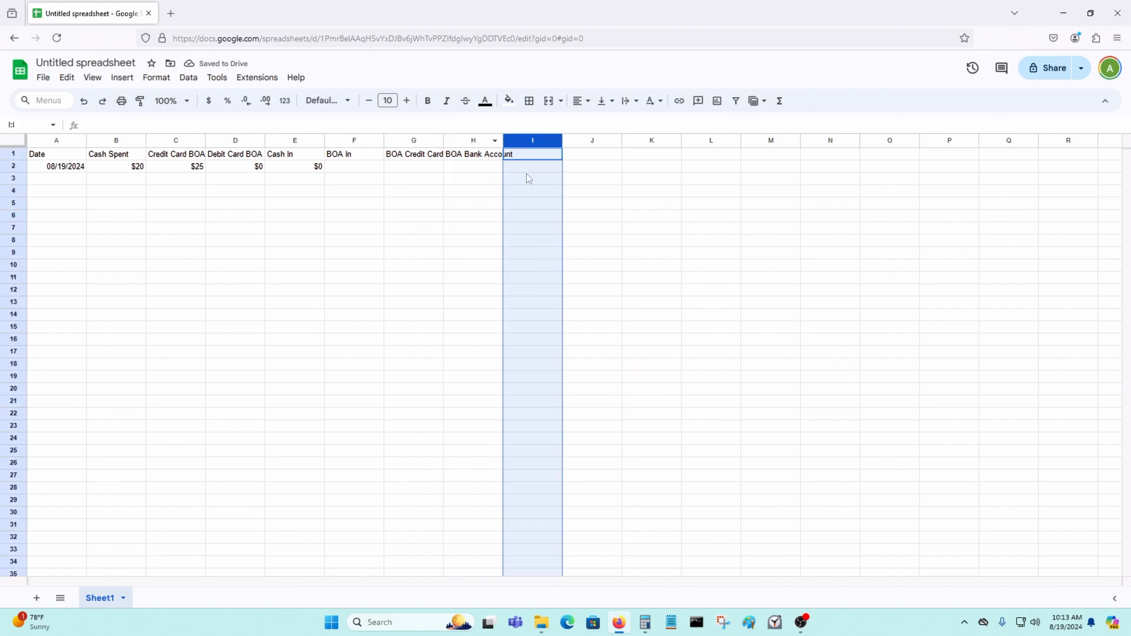
{"action": "type", "text": "Cahs"}
{"action": "key", "text": "BackSpace"}
{"action": "key", "text": "BackSpace"}
{"action": "key", "text": "BackSpace"}
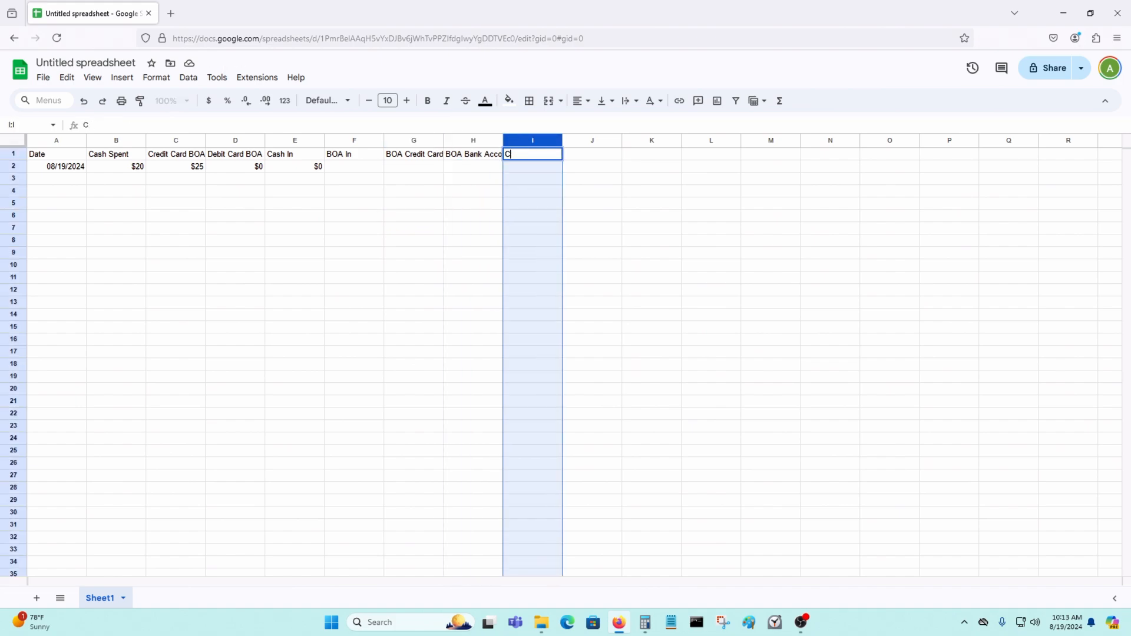
{"action": "type", "text": "ash Reserve"}
{"action": "key", "text": "Return"}
{"action": "left_click", "coordinate": [277, 404]}
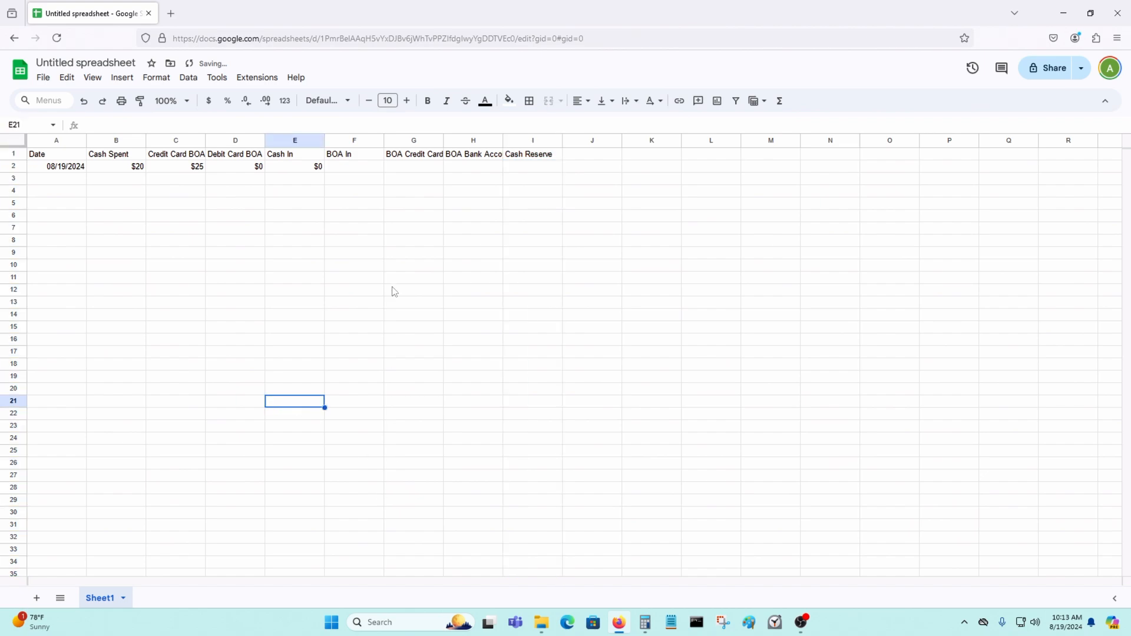
Enter $2,000 as the BOA In amount for 08/19/2024 in cell F2
{"action": "left_click", "coordinate": [376, 168]}
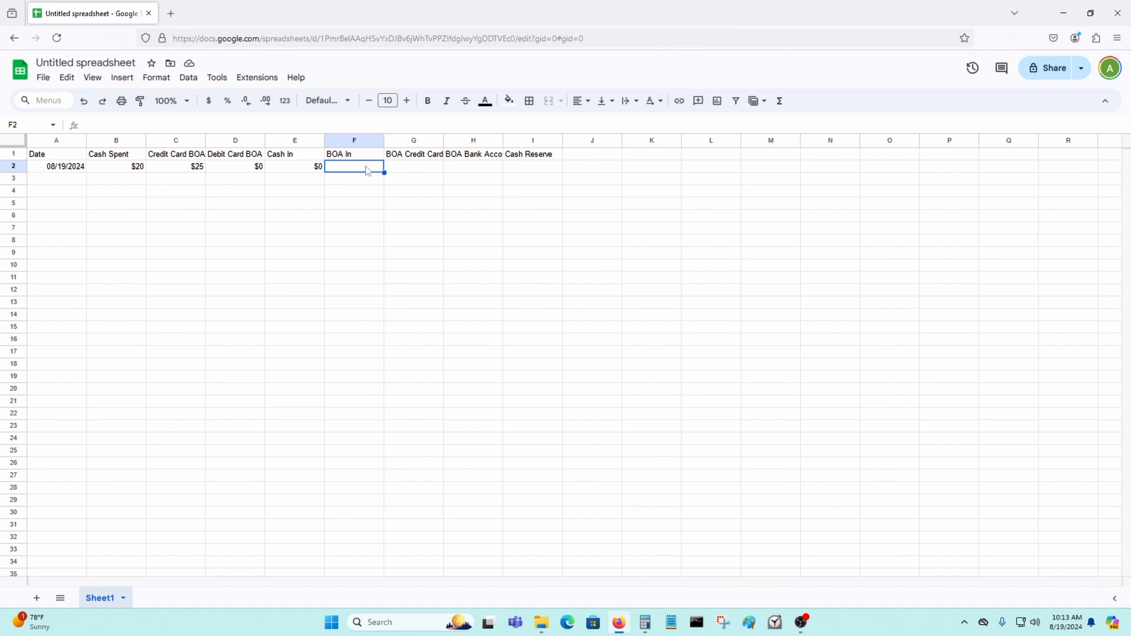
{"action": "type", "text": "$"}
{"action": "type", "text": "2,000"}
{"action": "key", "text": "Return"}
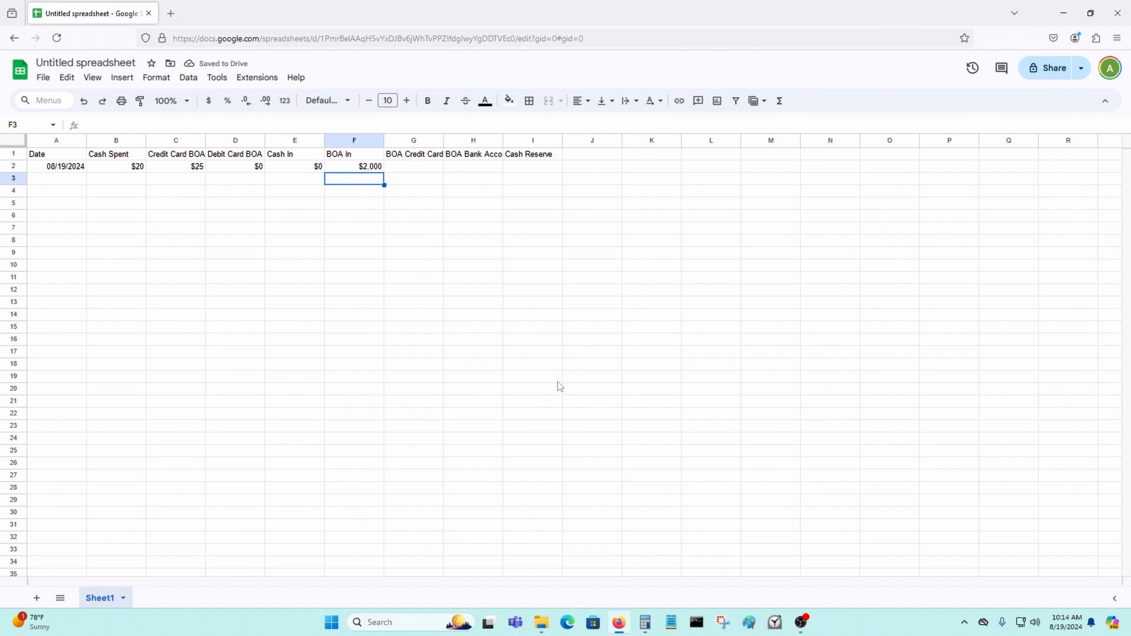
{"action": "left_click", "coordinate": [439, 243]}
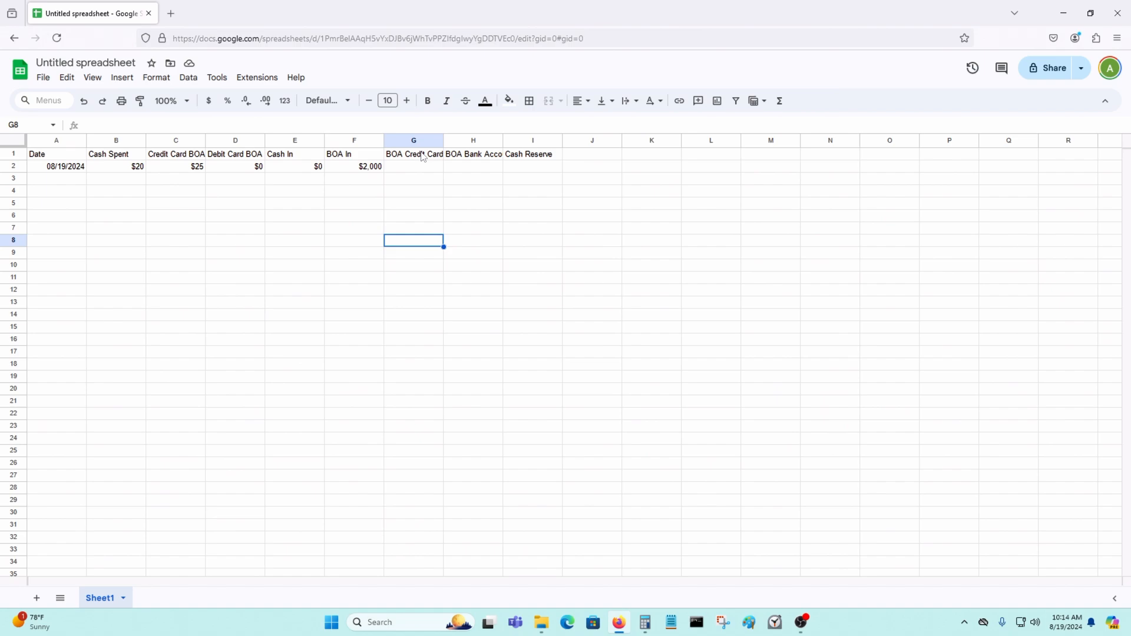
{"action": "left_click", "coordinate": [423, 155]}
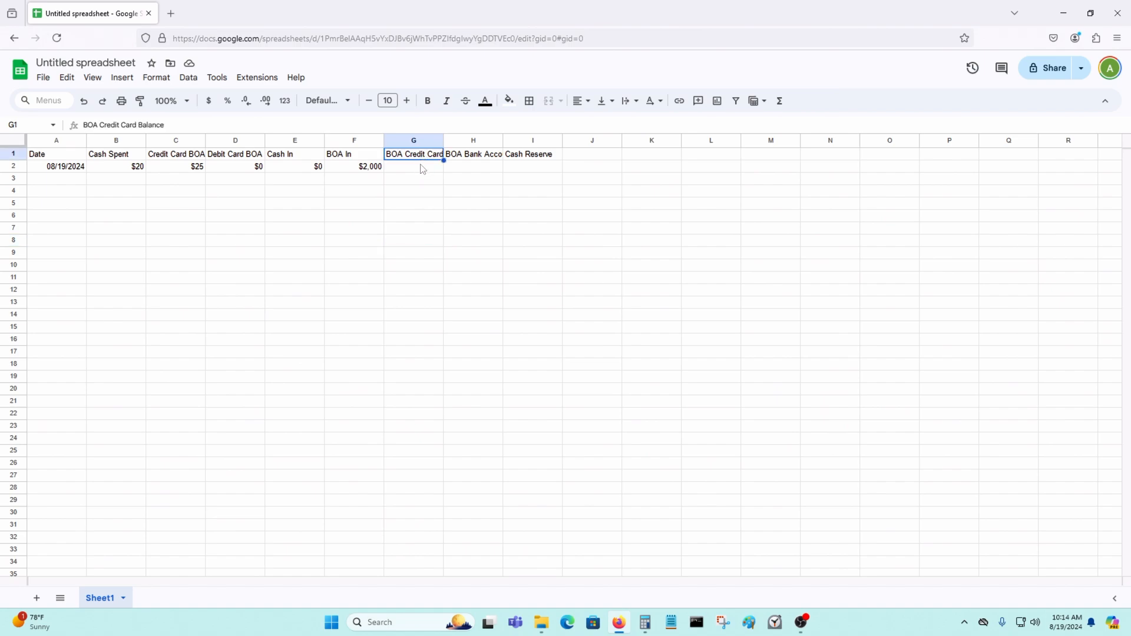
{"action": "left_click", "coordinate": [423, 168]}
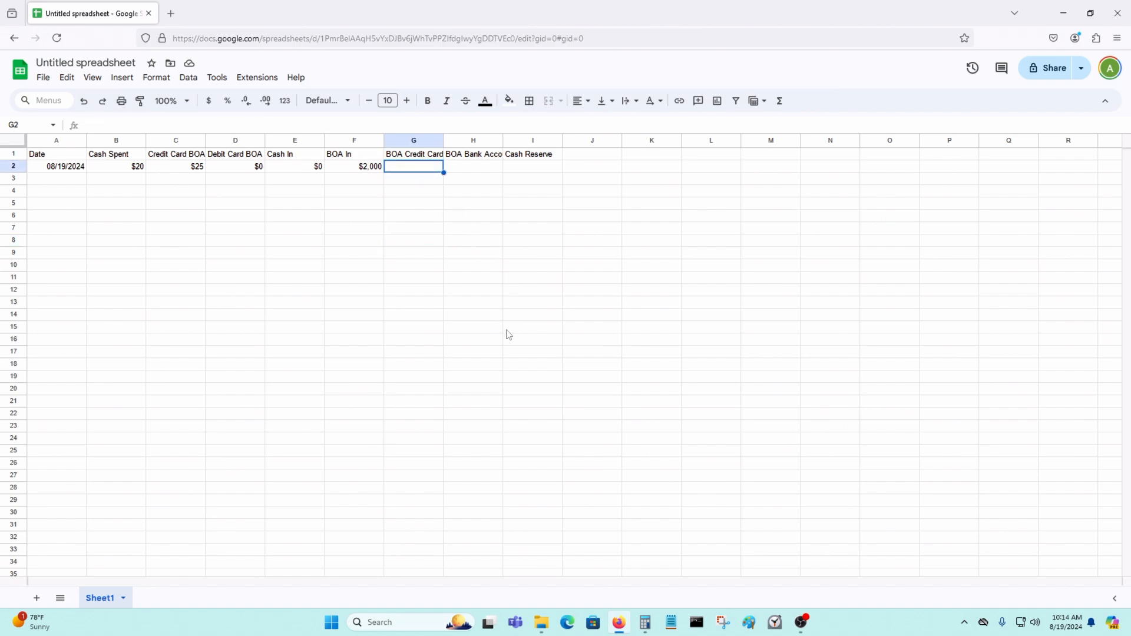
{"action": "type", "text": "%$"}
{"action": "key", "text": "BackSpace"}
{"action": "key", "text": "BackSpace"}
{"action": "type", "text": "$"}
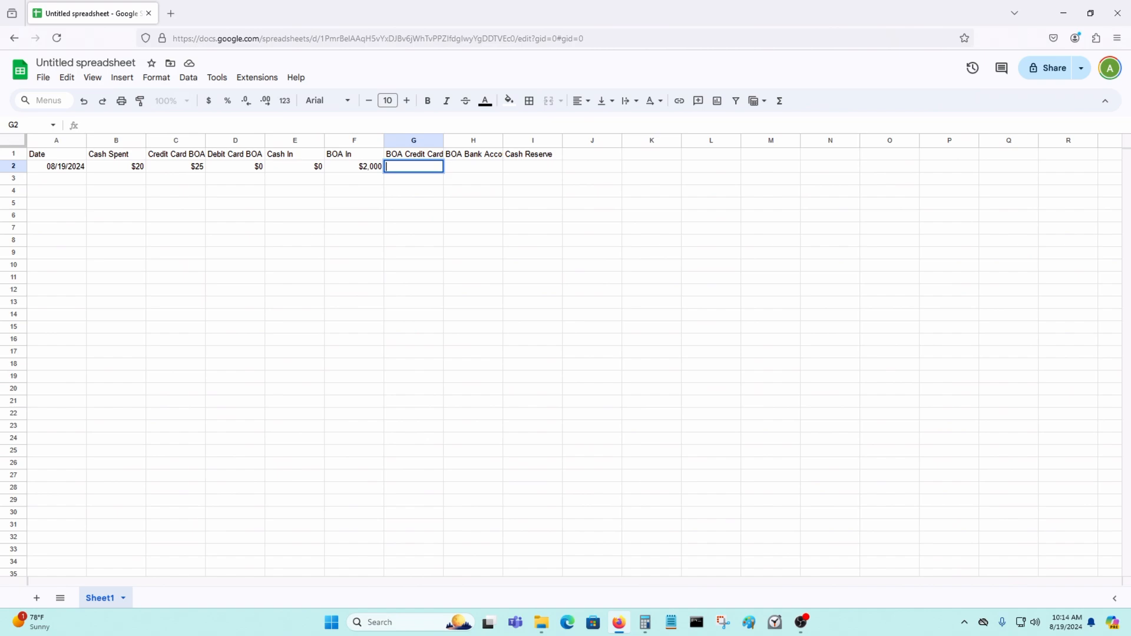
{"action": "key", "text": "Escape"}
Enter $5000 as the BOA Bank Account balance for 08/19/2024 in cell H2
{"action": "left_click", "coordinate": [482, 157]}
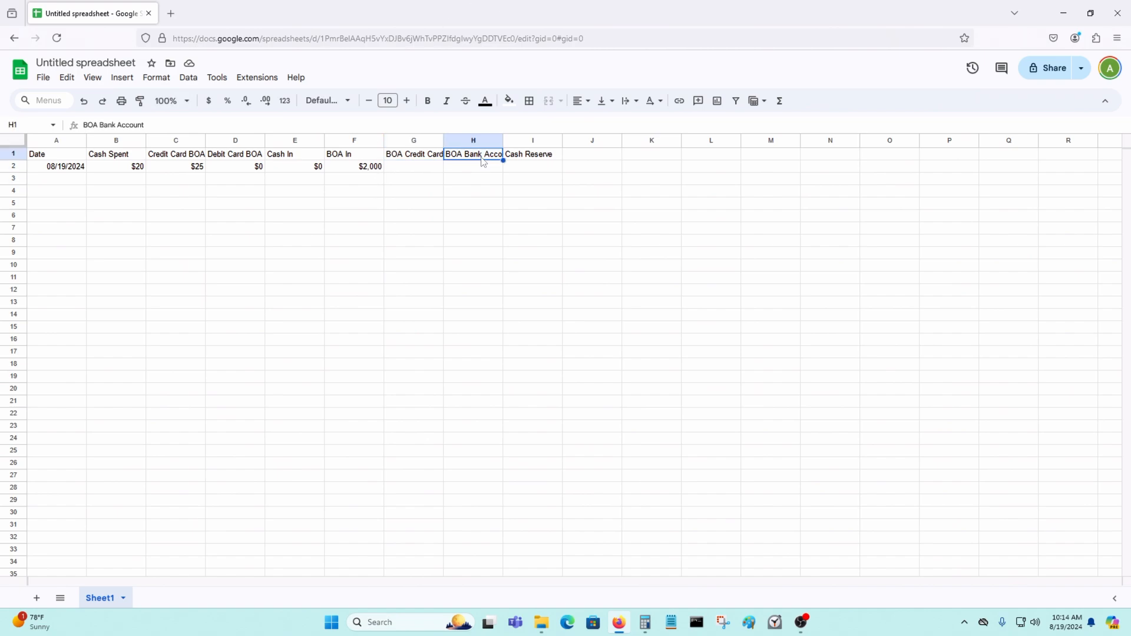
{"action": "left_click", "coordinate": [488, 169]}
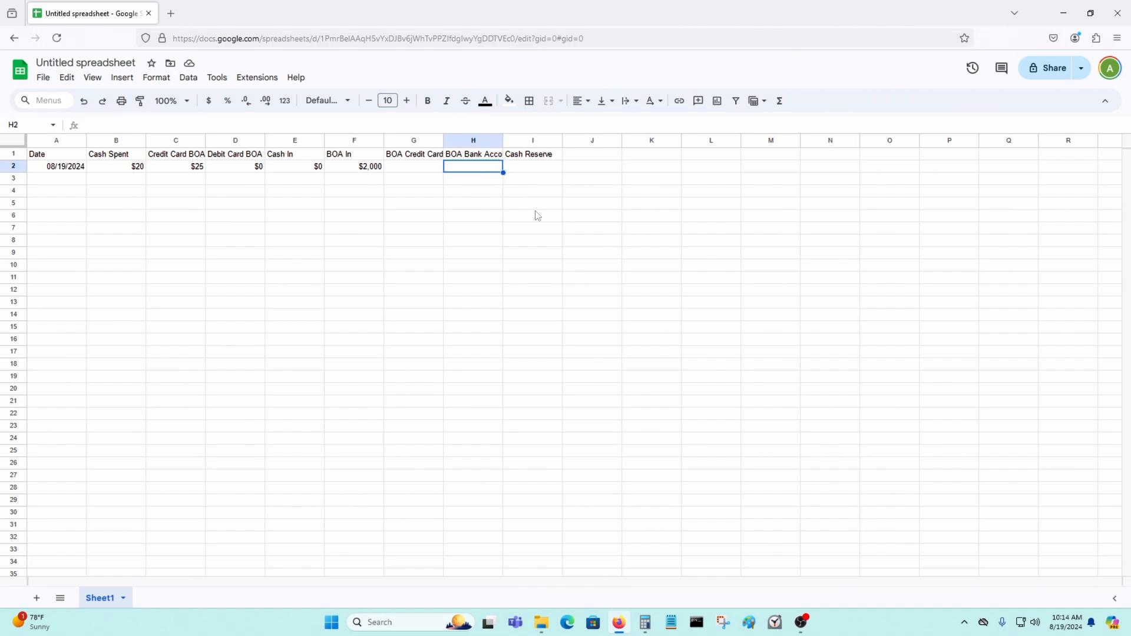
{"action": "type", "text": "5000"}
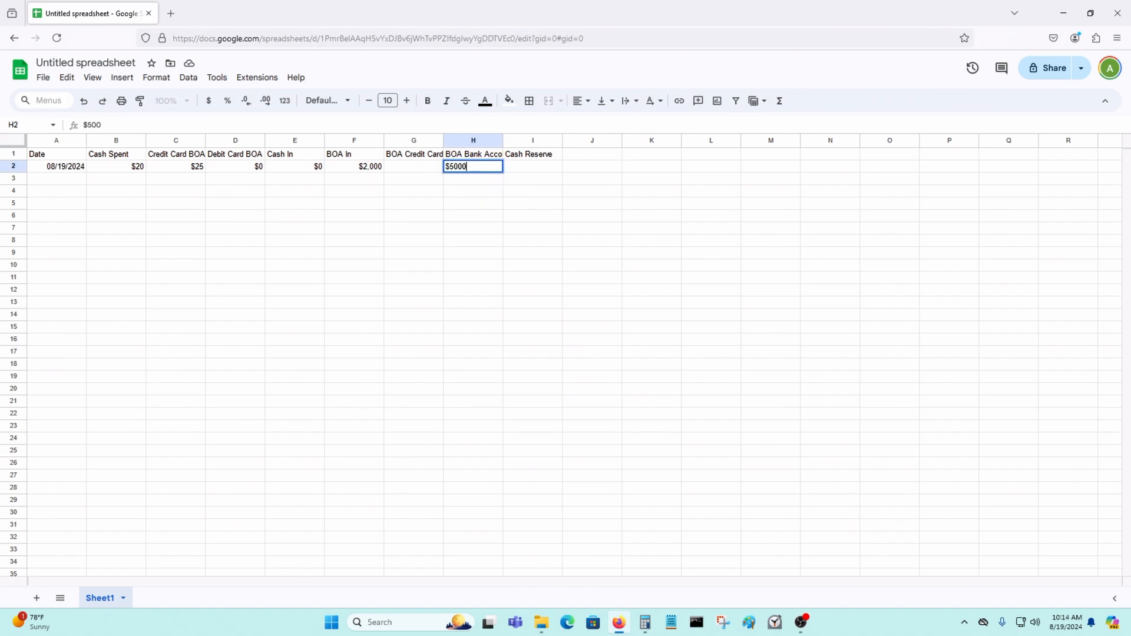
{"action": "key", "text": "Return"}
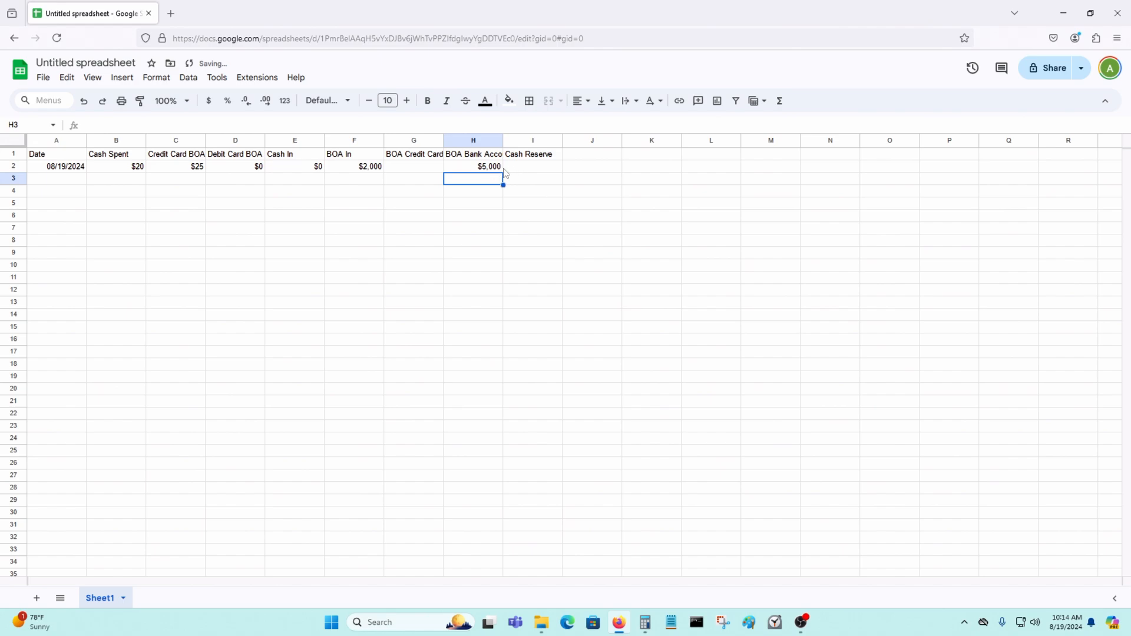
Enter $1,200 as the Cash Reserve amount for 08/19/2024 in cell I2
{"action": "left_click", "coordinate": [535, 171]}
{"action": "type", "text": "$"}
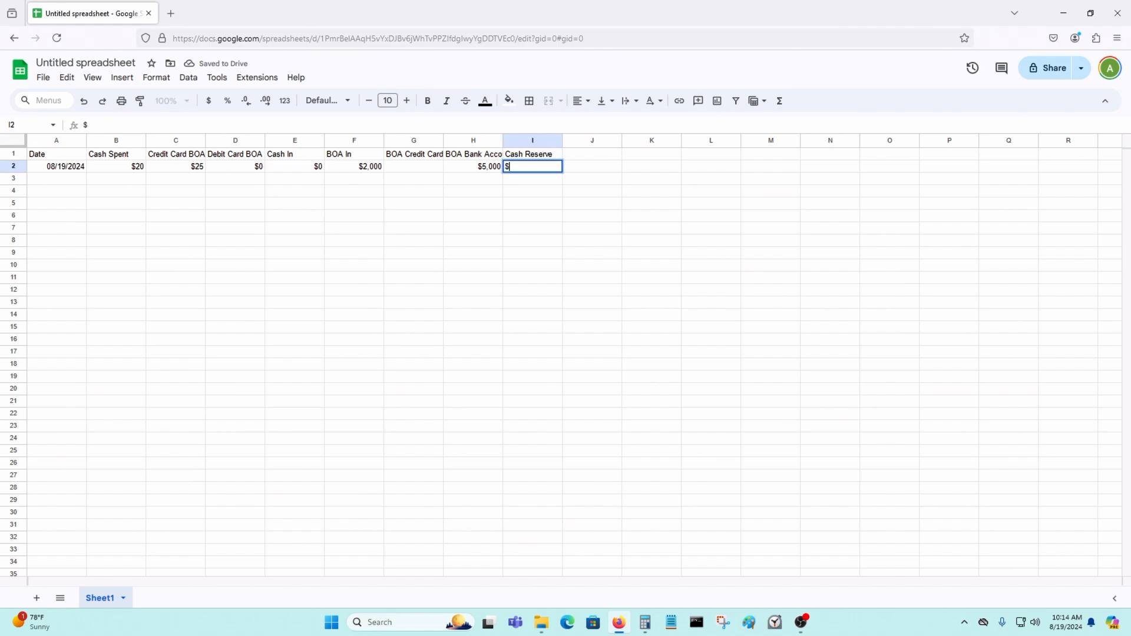
{"action": "type", "text": "1,200"}
{"action": "key", "text": "Return"}
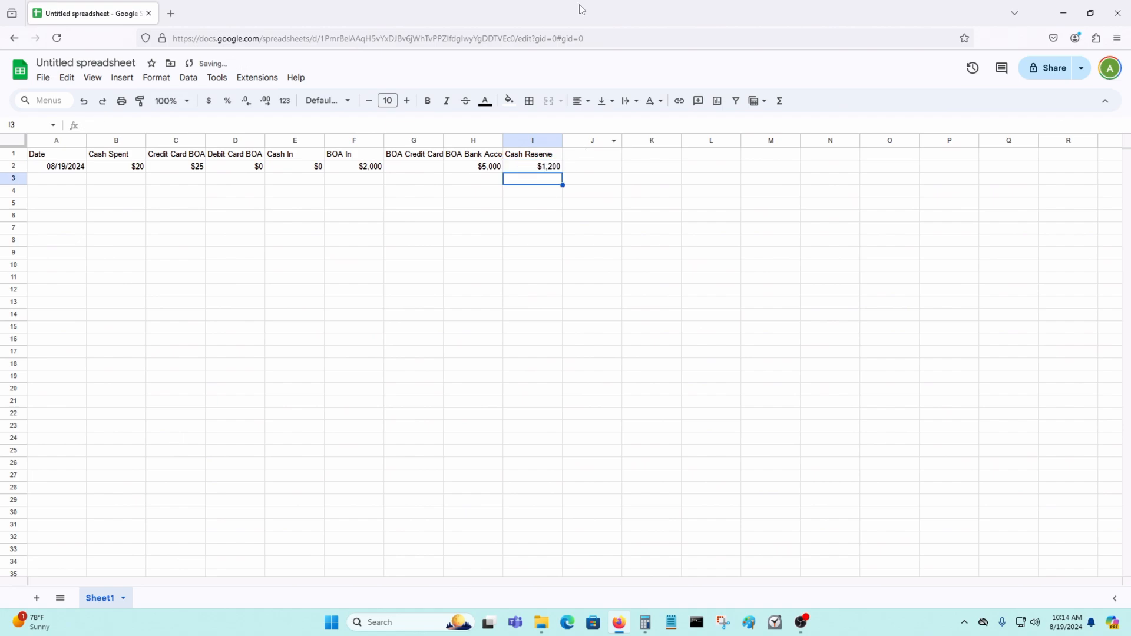
Fill the date series from cell A2 down into A3 to add 08/20/2024
{"action": "left_click", "coordinate": [64, 180]}
{"action": "left_click", "coordinate": [72, 170]}
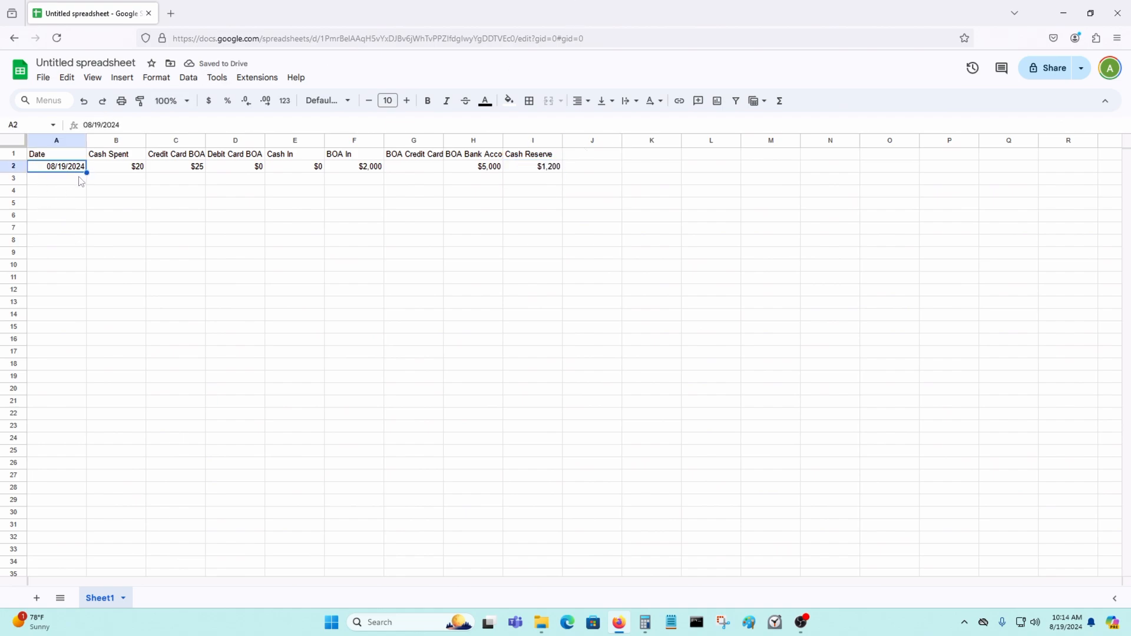
{"action": "left_click_drag", "start_coordinate": [87, 174], "coordinate": [83, 182]}
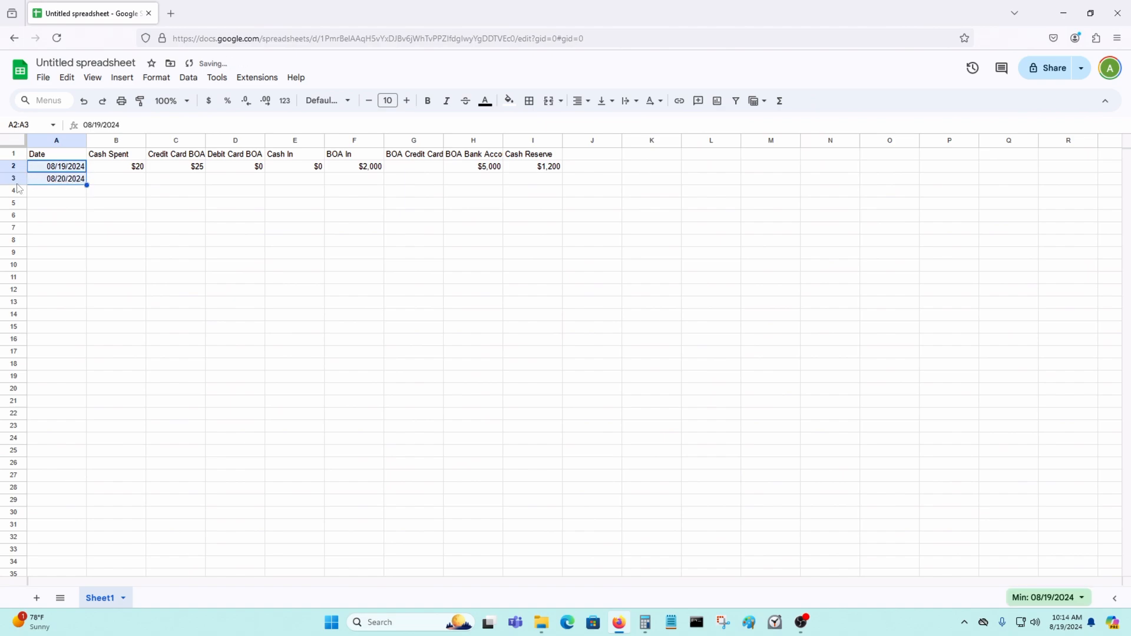
{"action": "left_click", "coordinate": [169, 227]}
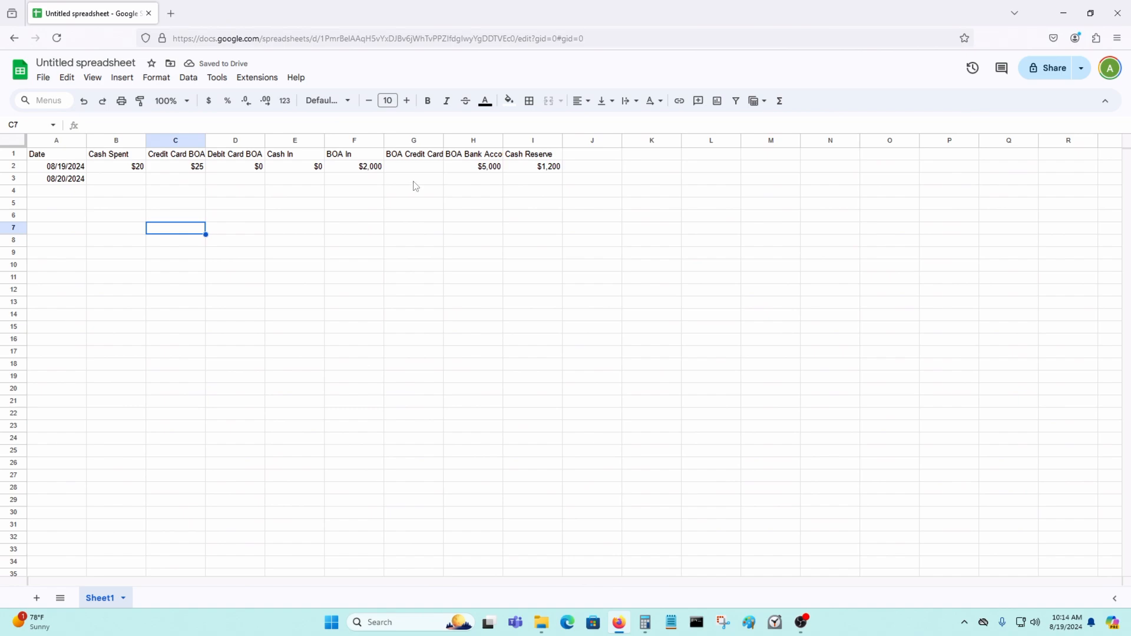
Enter the formula =(G2+C2) in cell G3 to carry the BOA Credit Card Balance forward to 08/20/2024
{"action": "left_click", "coordinate": [420, 158]}
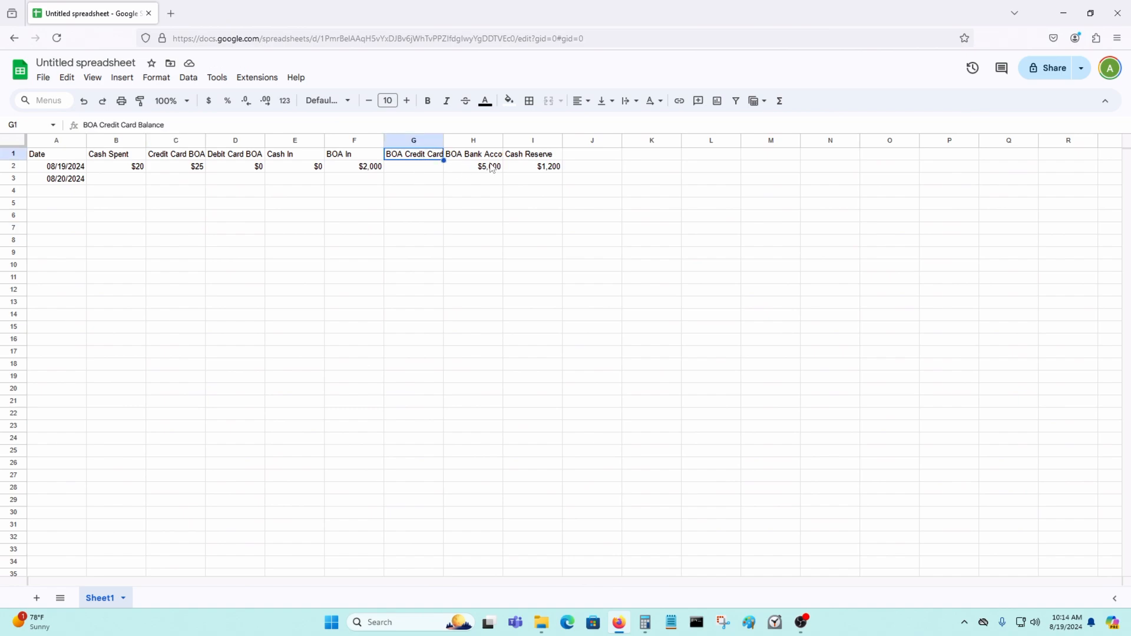
{"action": "left_click", "coordinate": [476, 158]}
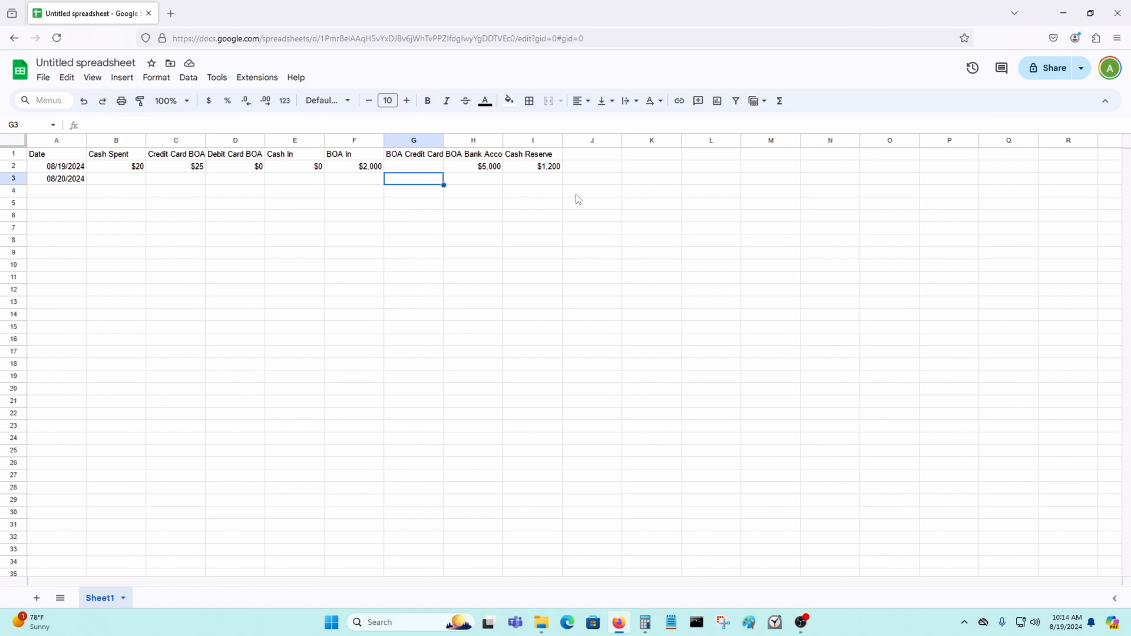
{"action": "type", "text": "="}
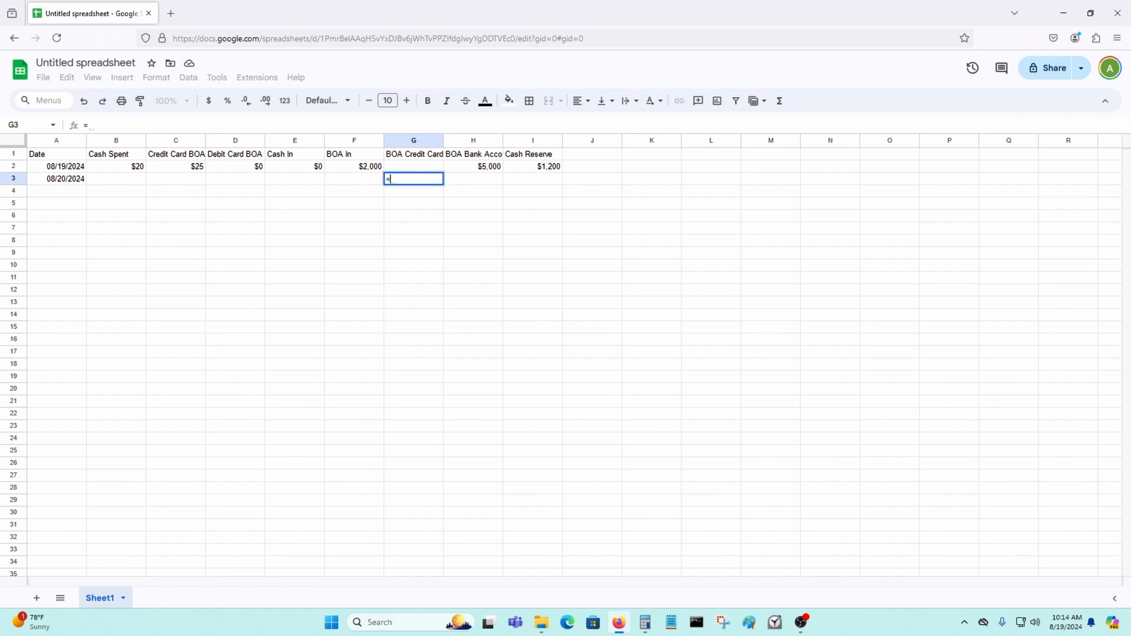
{"action": "type", "text": "(G2+"}
{"action": "type", "text": "C"}
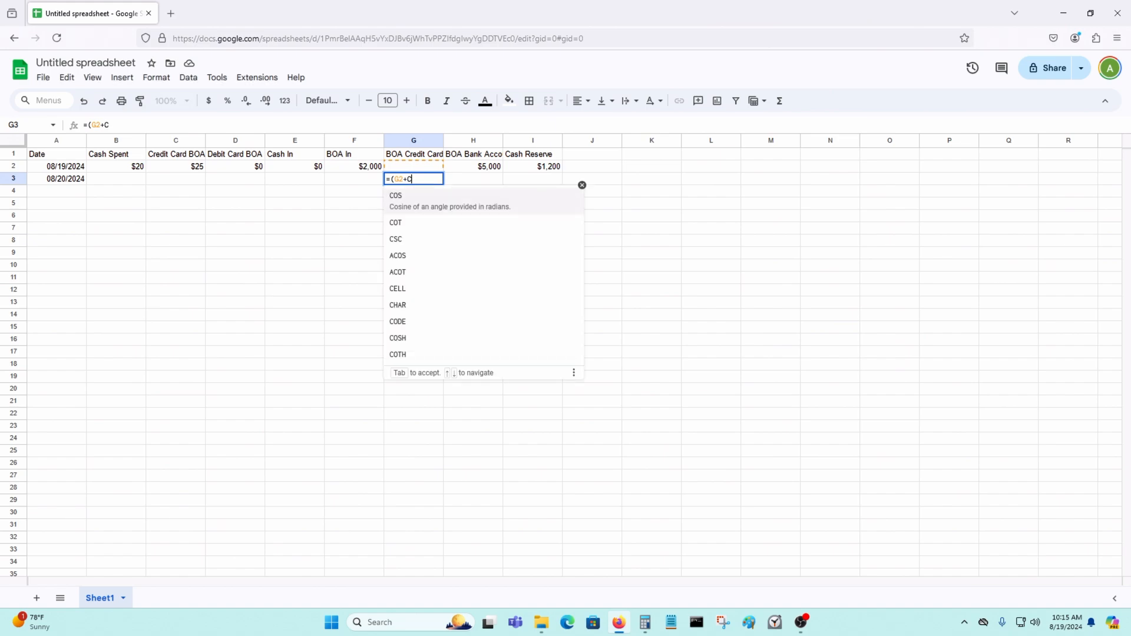
{"action": "type", "text": "2"}
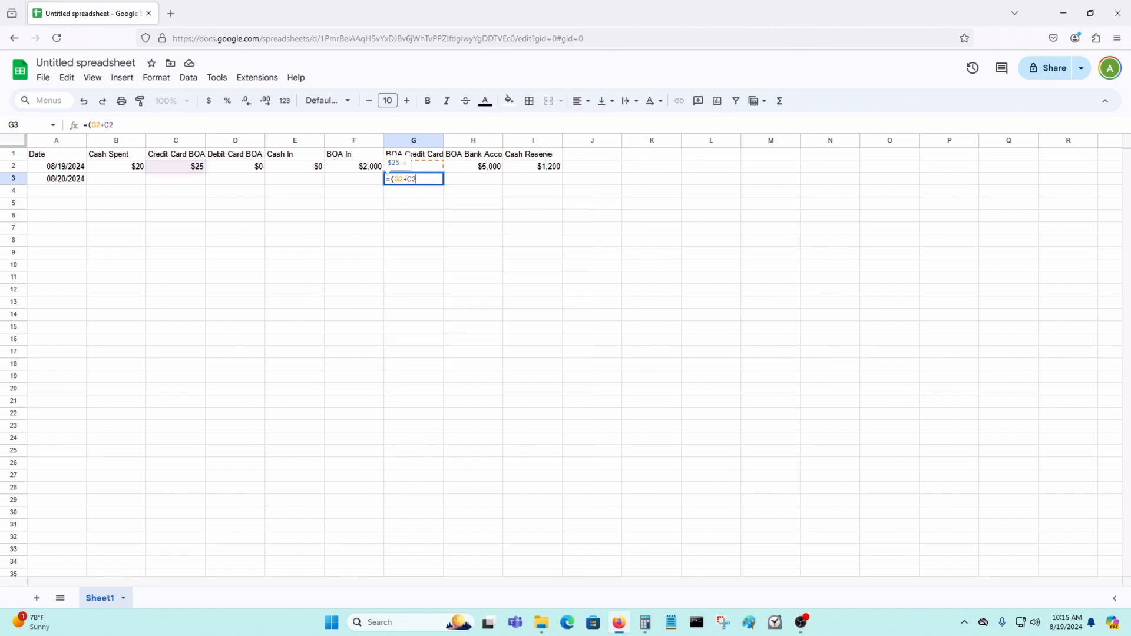
{"action": "type", "text": ")"}
{"action": "key", "text": "Return"}
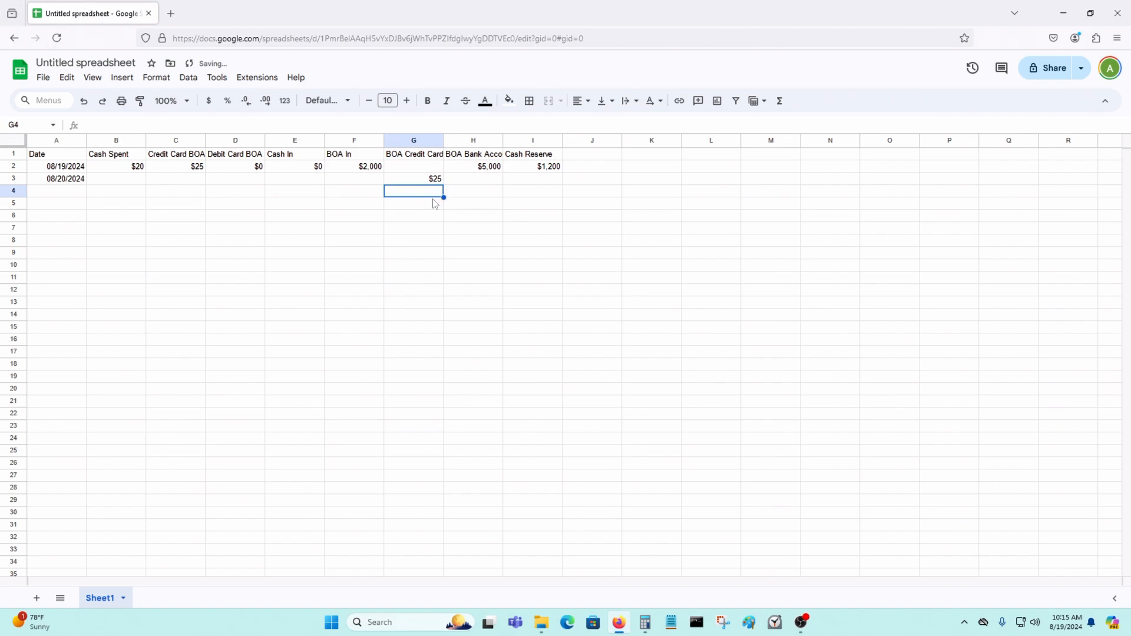
{"action": "left_click", "coordinate": [431, 184]}
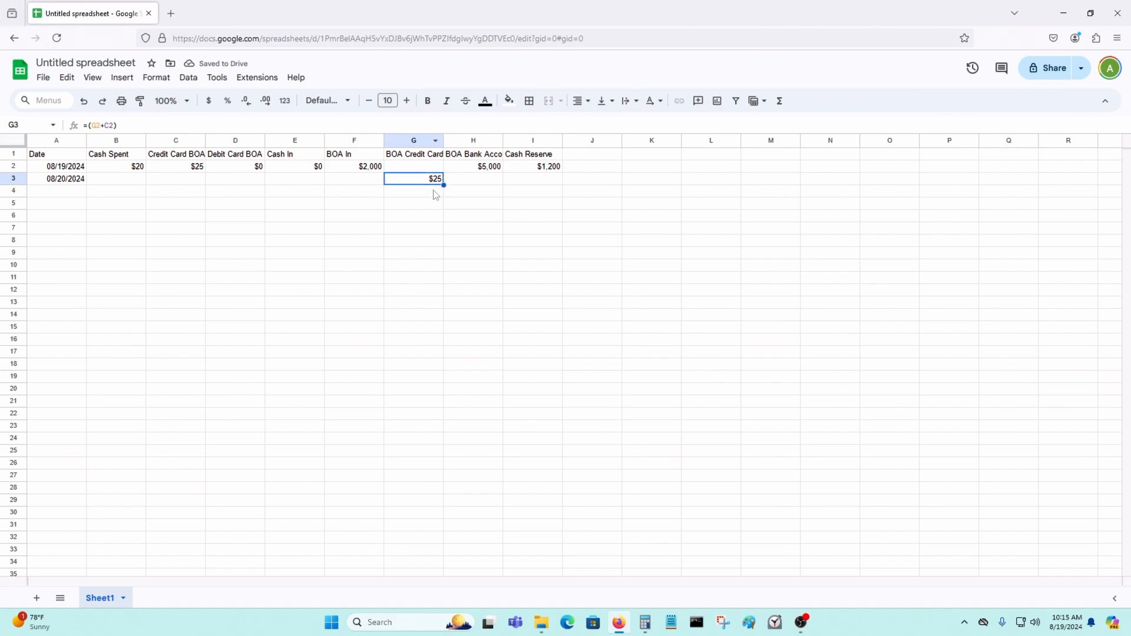
Enter the formula =(H2+D2+F2) in cell H3 for the BOA Bank Account balance on 08/20/2024
{"action": "left_click", "coordinate": [478, 182]}
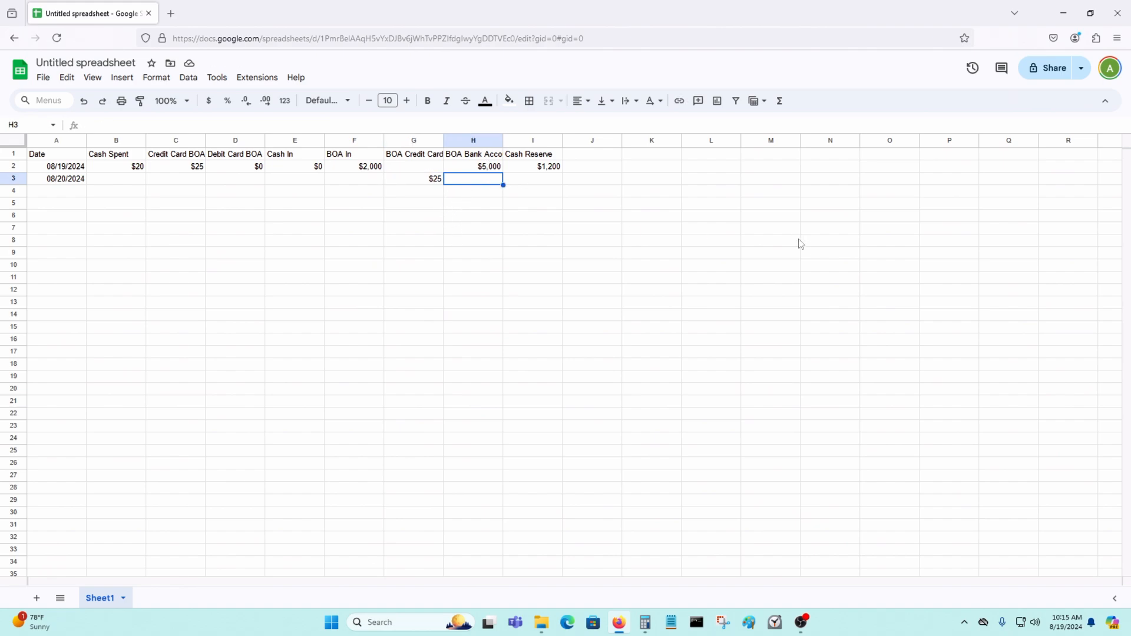
{"action": "type", "text": "="}
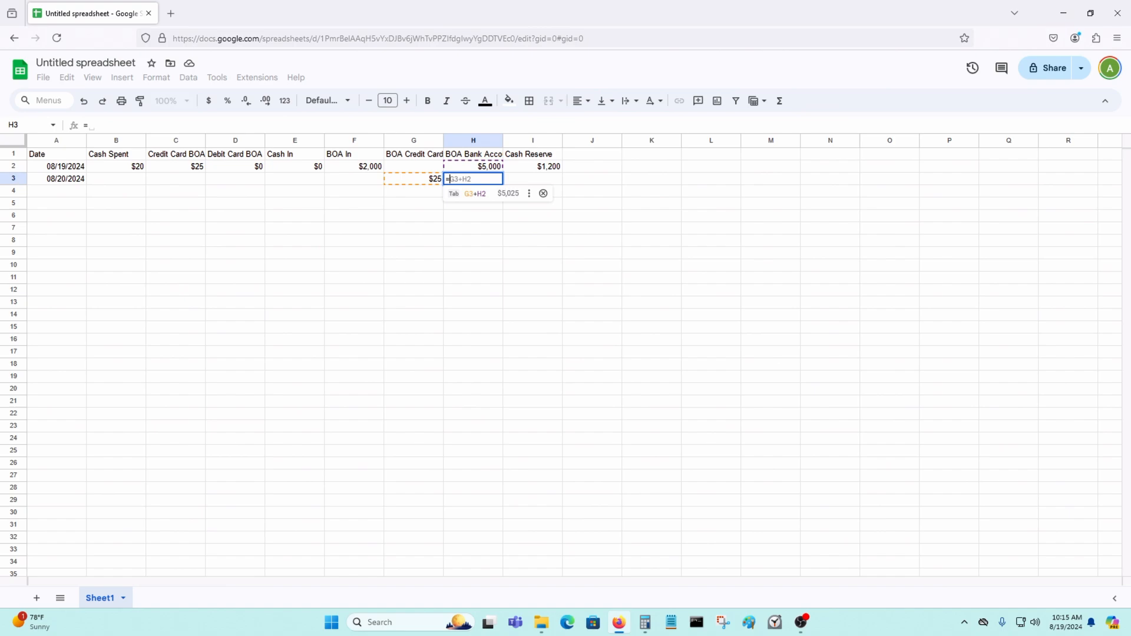
{"action": "type", "text": "(H2+D2"}
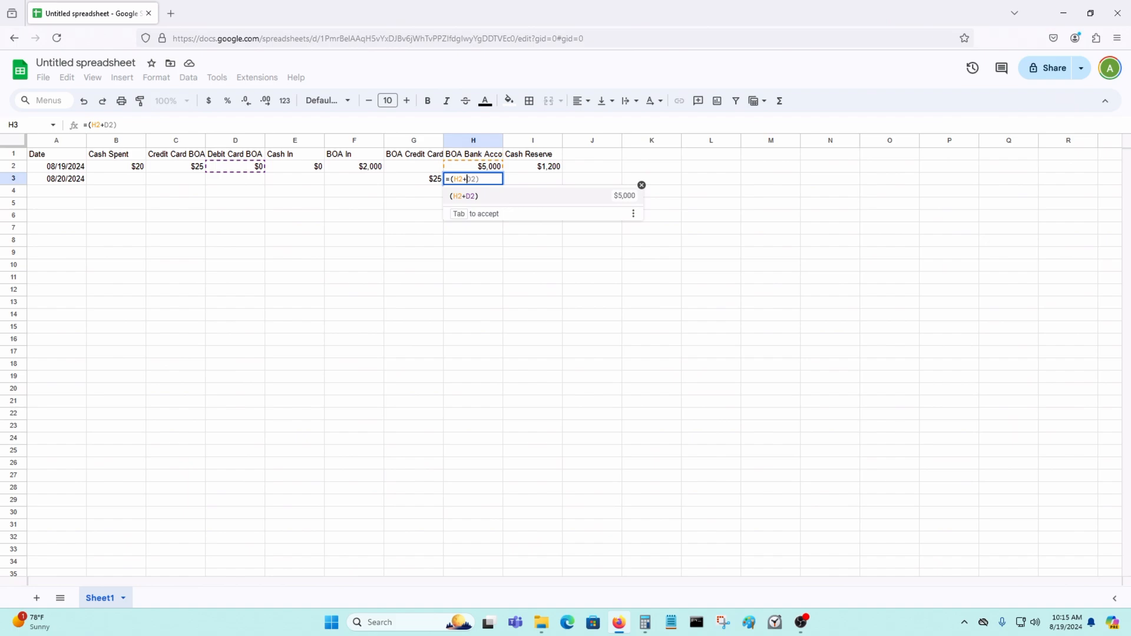
{"action": "type", "text": "D2"}
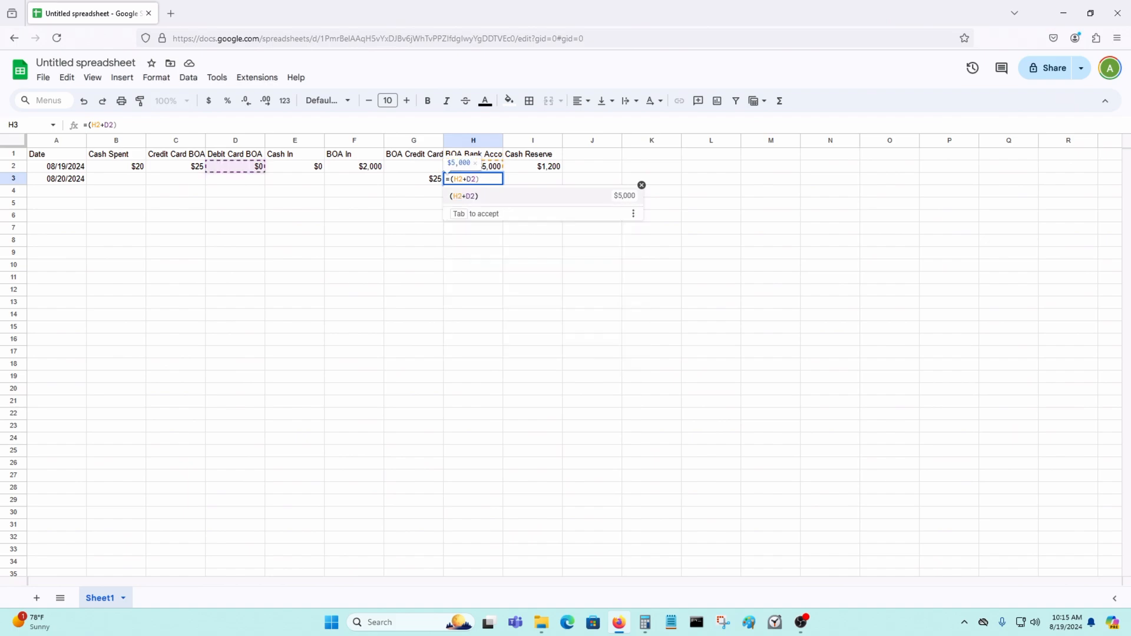
{"action": "type", "text": "+"}
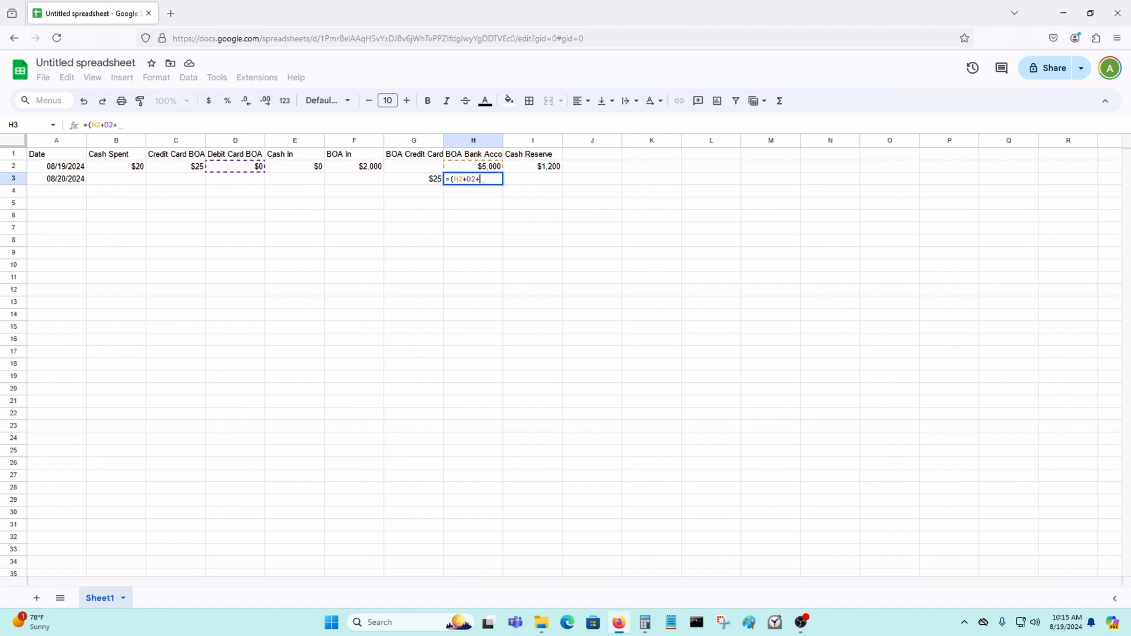
{"action": "type", "text": "F2"}
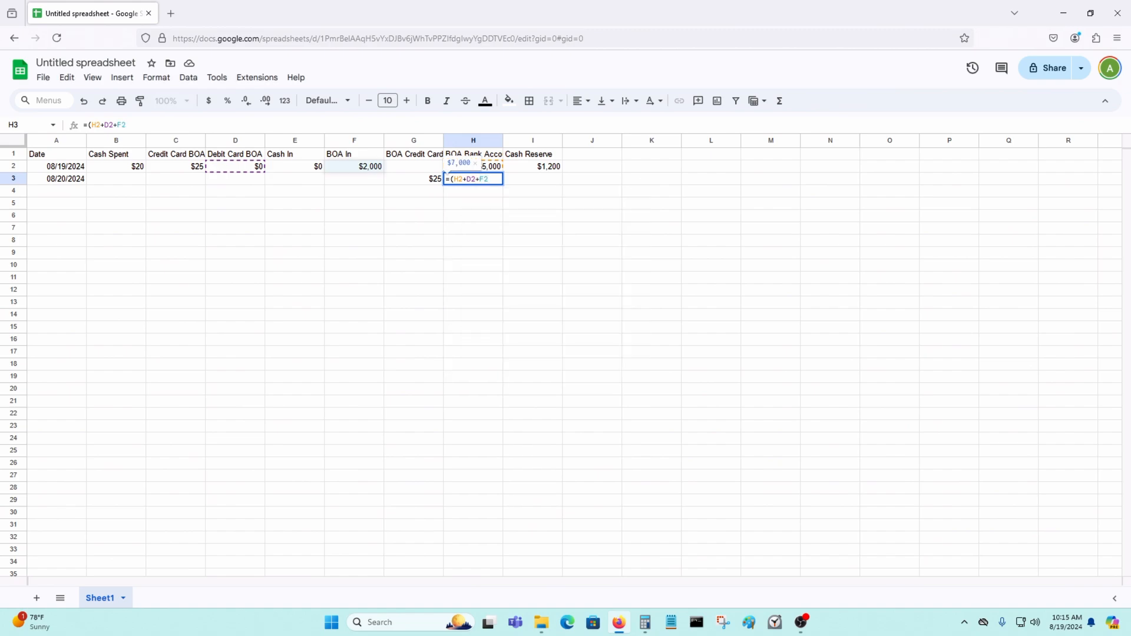
{"action": "type", "text": ")"}
{"action": "key", "text": "Return"}
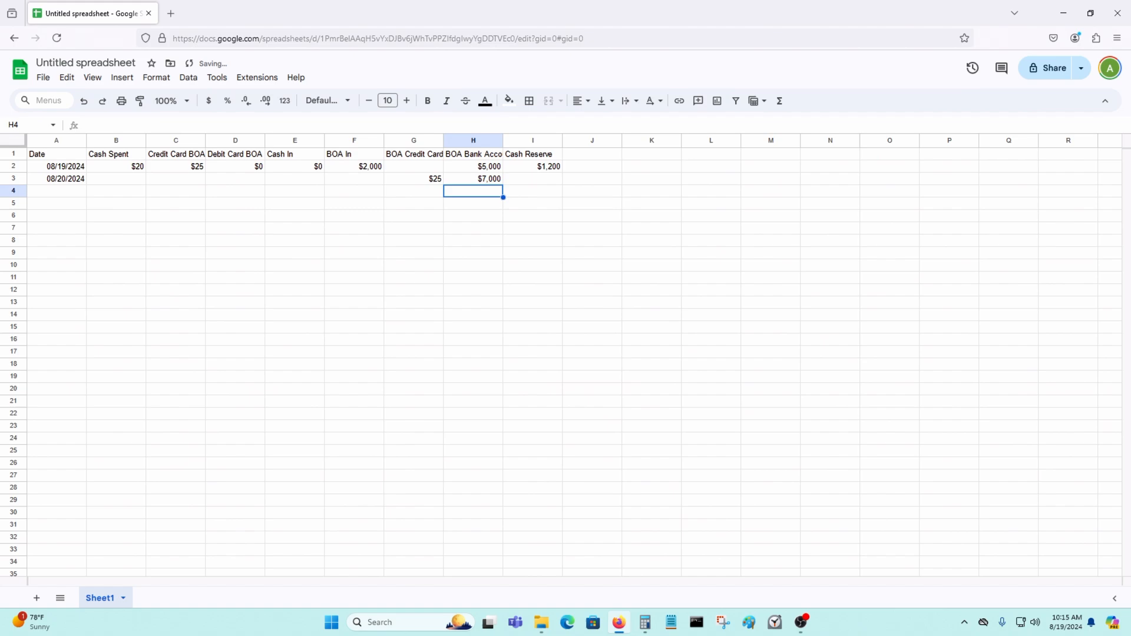
{"action": "left_click", "coordinate": [437, 184]}
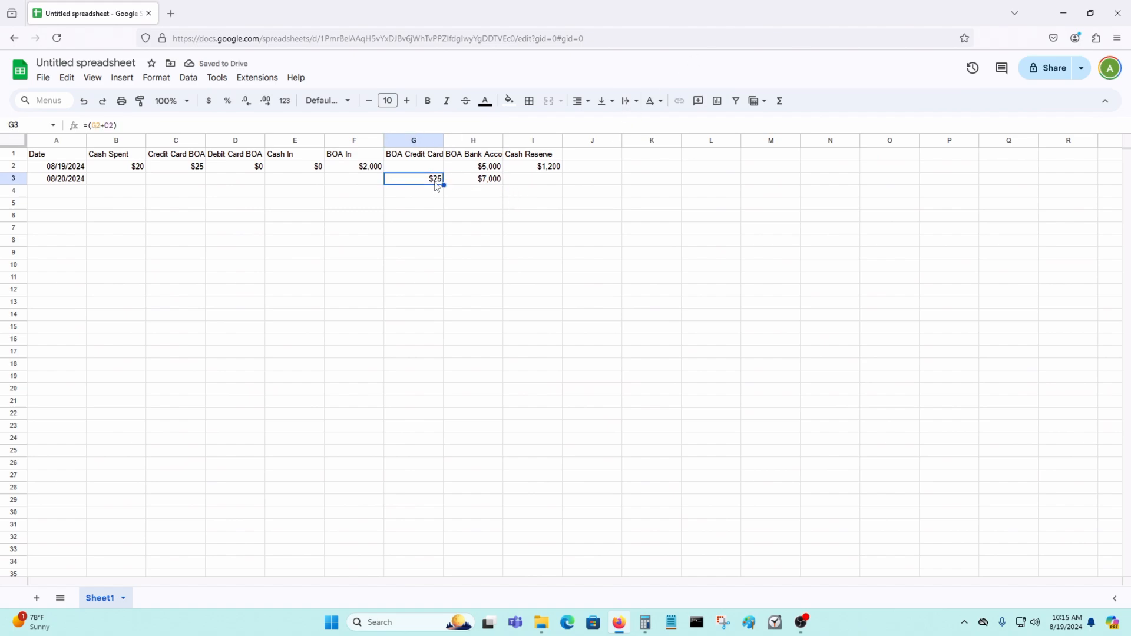
{"action": "key", "text": "Right"}
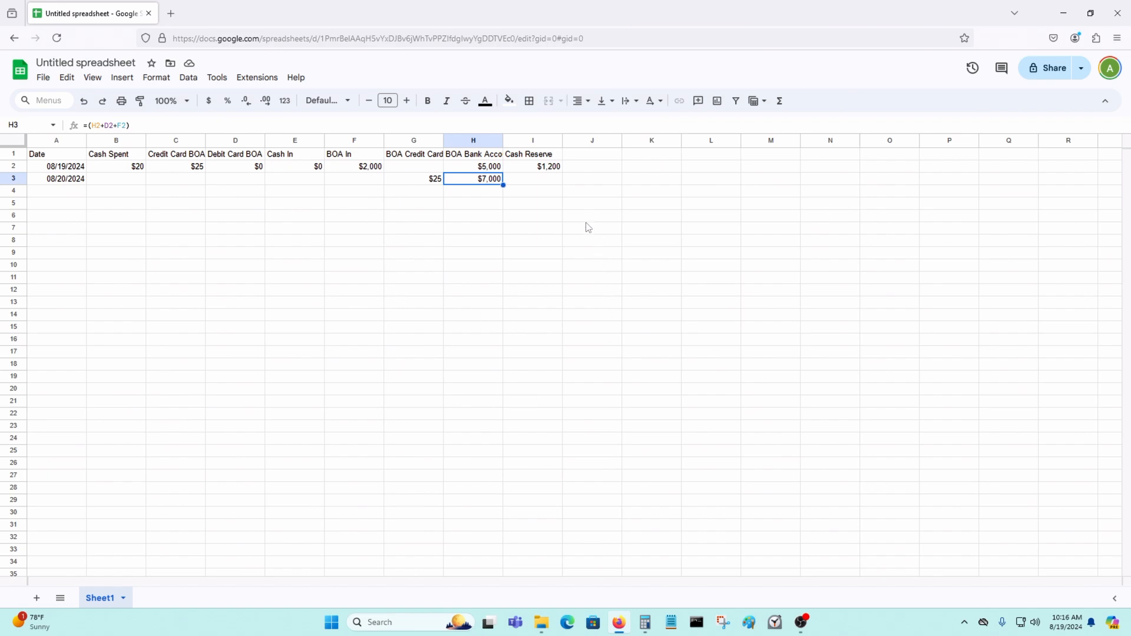
Enter the formula =(I2+E2) in cell I3 for the Cash Reserve on 08/20/2024
{"action": "left_click", "coordinate": [547, 184]}
{"action": "type", "text": "="}
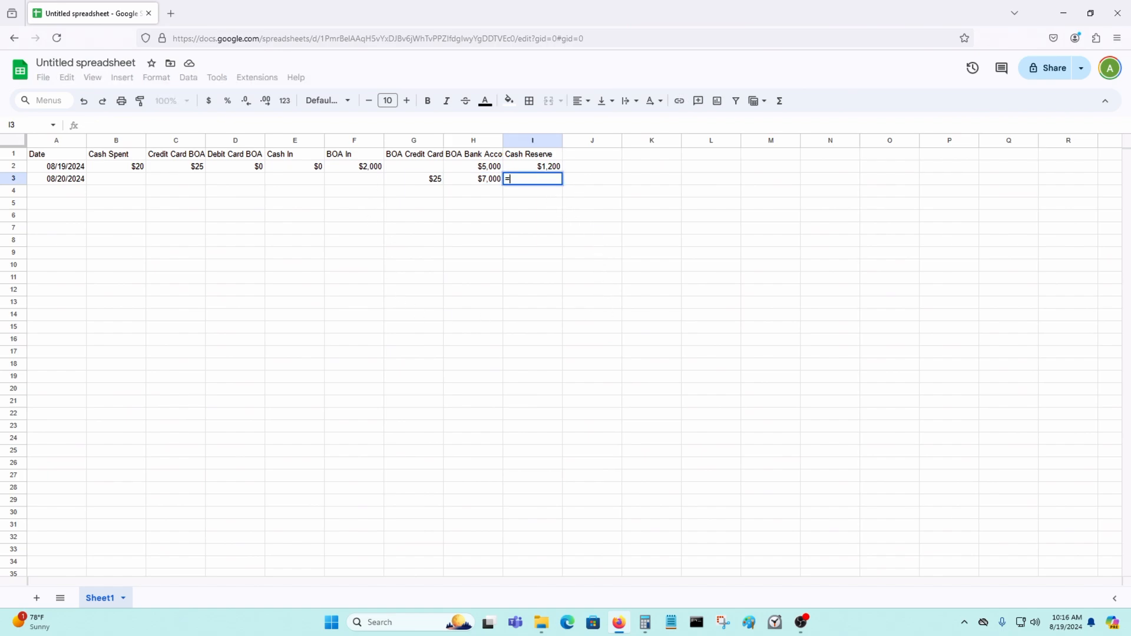
{"action": "type", "text": "(I"}
{"action": "key", "text": "BackSpace"}
{"action": "type", "text": "I"}
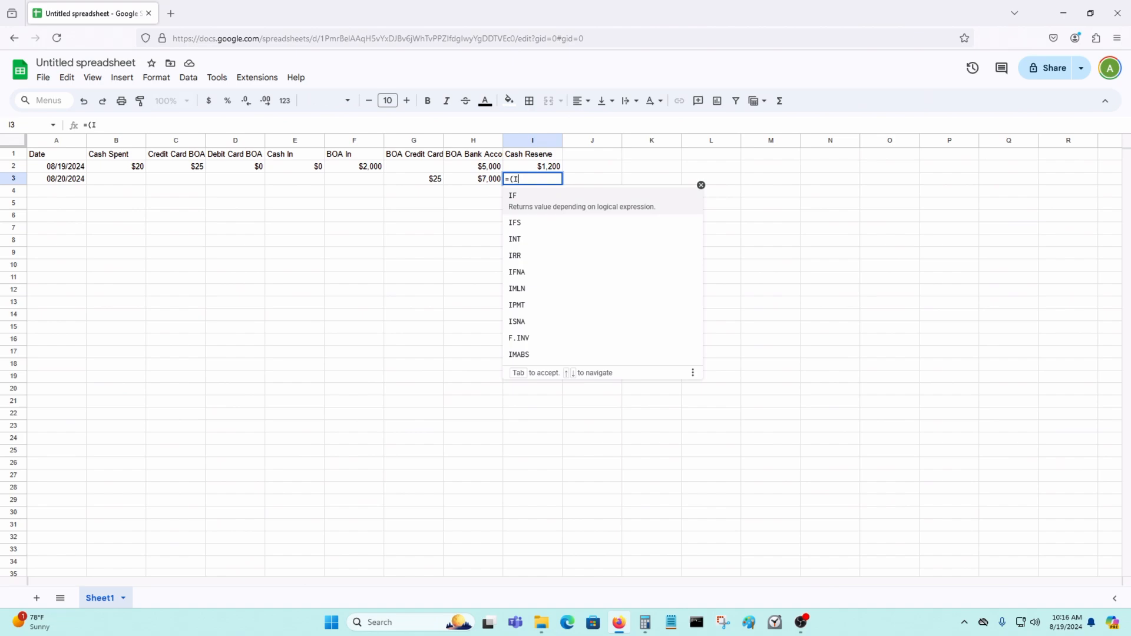
{"action": "type", "text": "2+"}
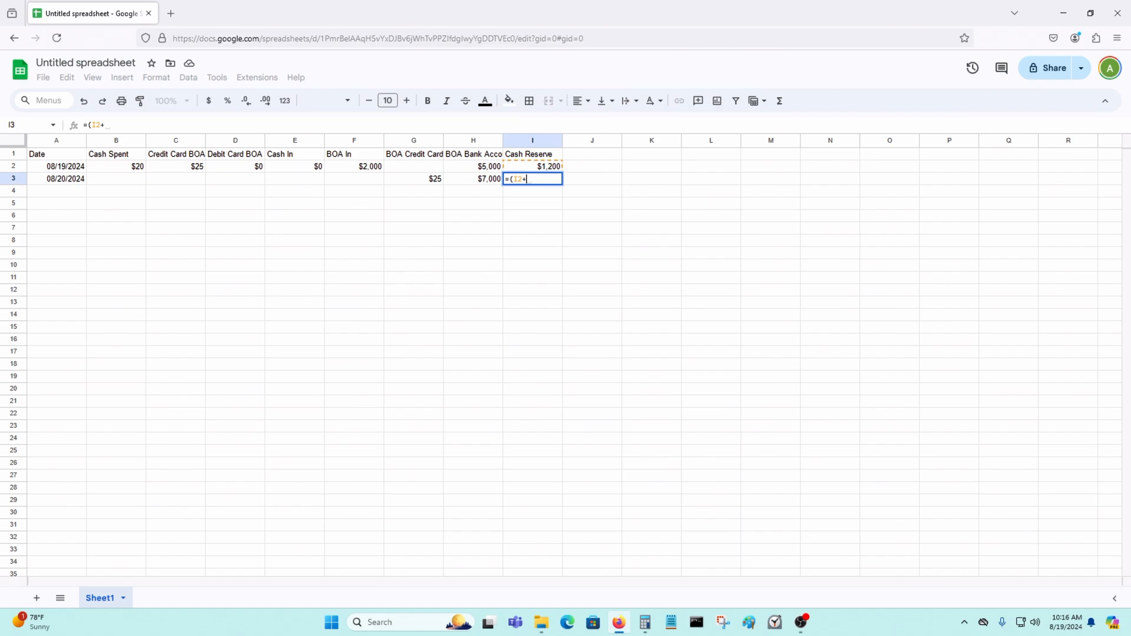
{"action": "type", "text": "E2"}
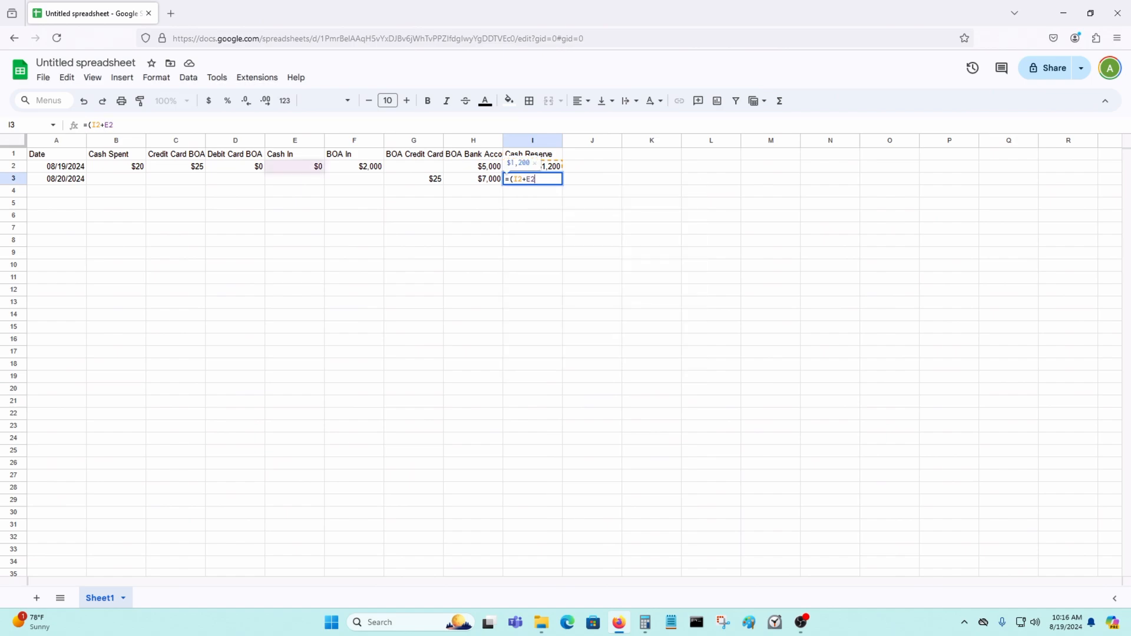
{"action": "type", "text": ")"}
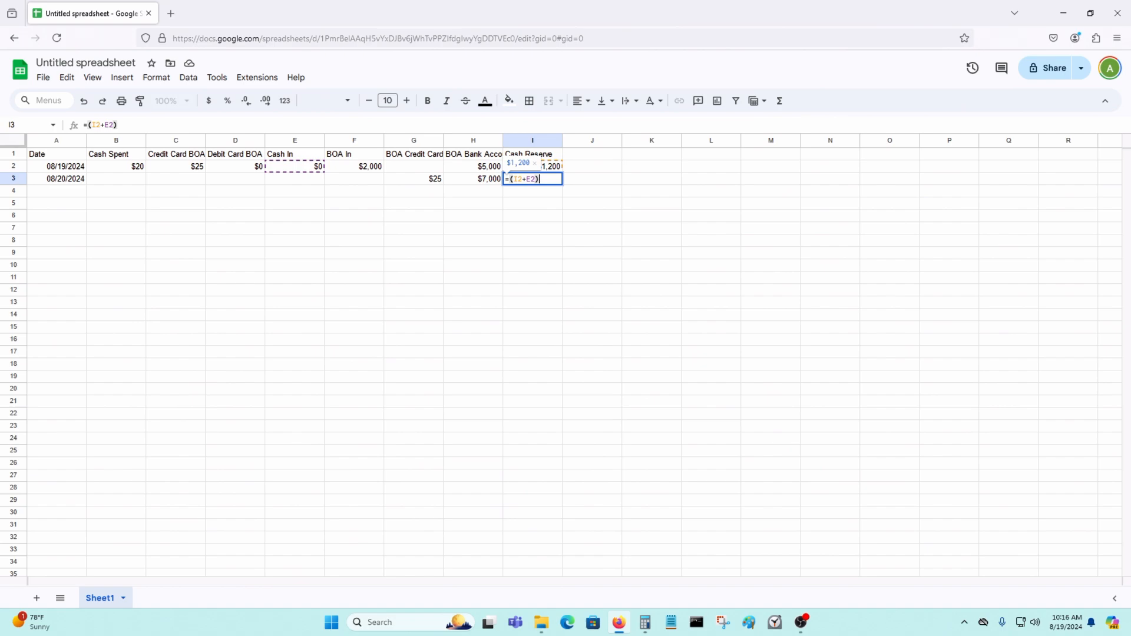
{"action": "key", "text": "Return"}
{"action": "left_click", "coordinate": [530, 179]}
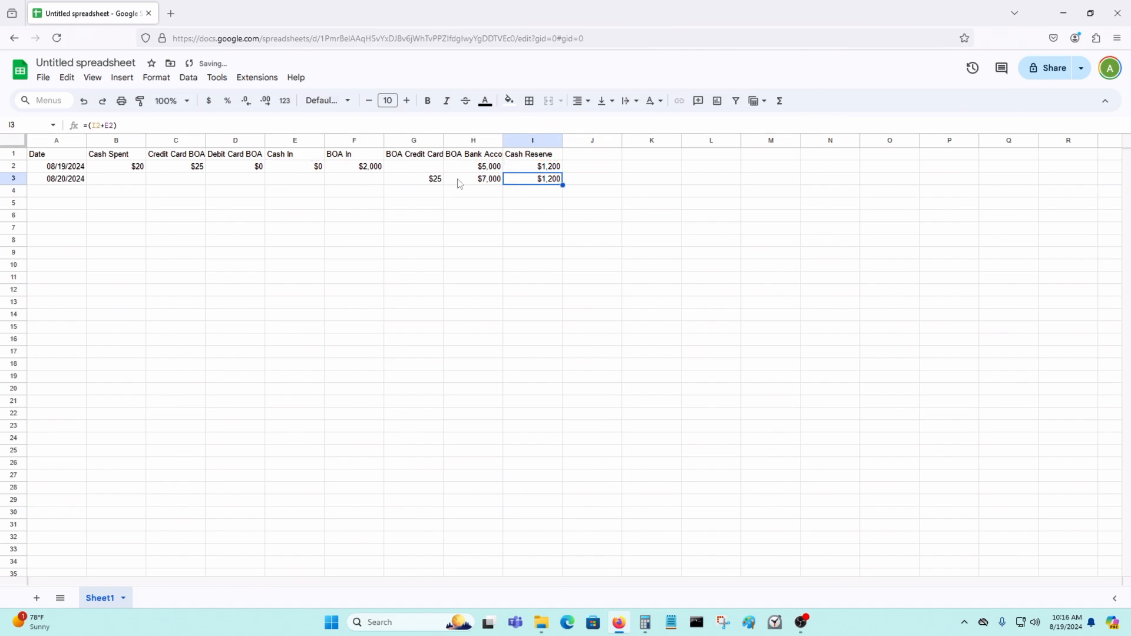
Enter $50 as the Debit Card BOA amount for 08/20/2024 in cell D3
{"action": "left_click", "coordinate": [111, 180]}
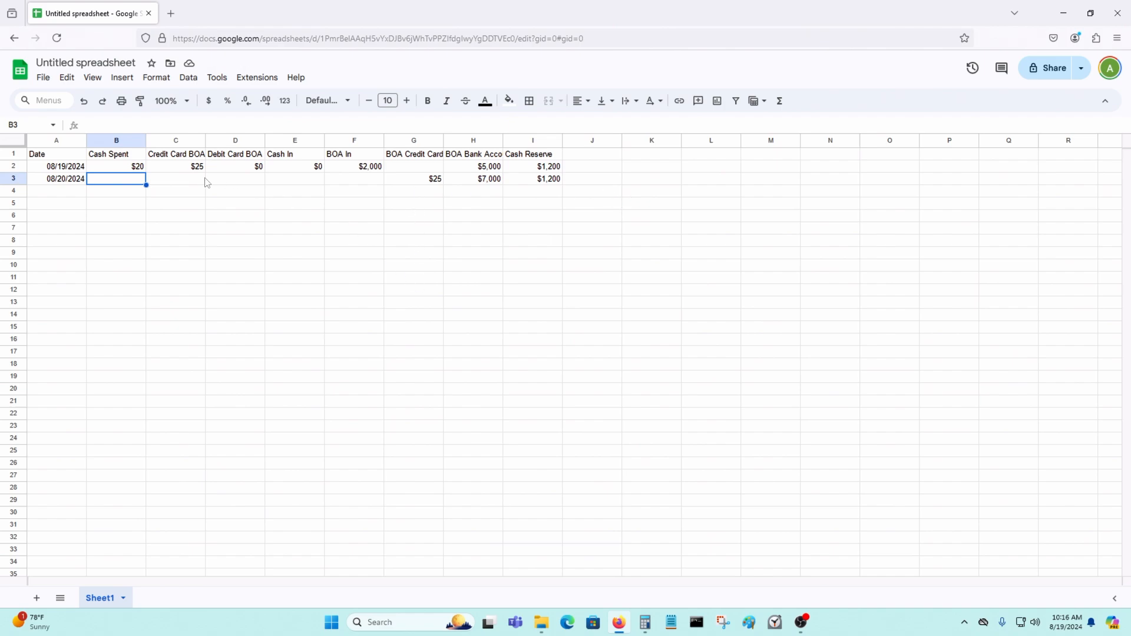
{"action": "left_click", "coordinate": [196, 179]}
{"action": "left_click", "coordinate": [246, 180]}
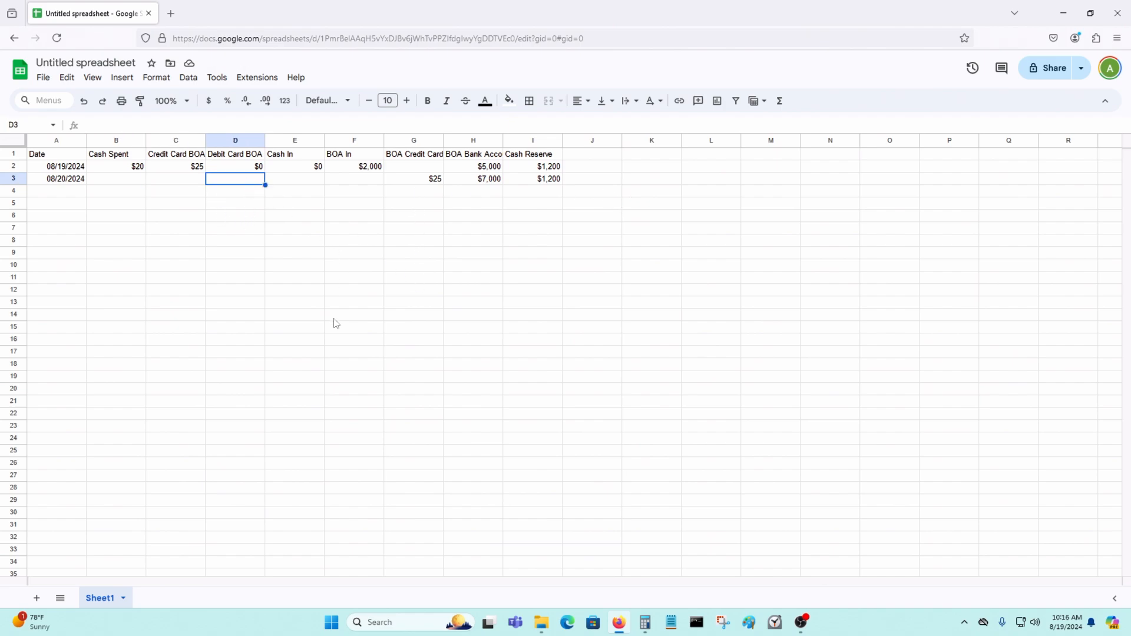
{"action": "type", "text": "#60"}
{"action": "key", "text": "BackSpace"}
{"action": "key", "text": "BackSpace"}
{"action": "type", "text": "45"}
{"action": "key", "text": "BackSpace"}
{"action": "key", "text": "BackSpace"}
{"action": "key", "text": "BackSpace"}
{"action": "type", "text": "$50"}
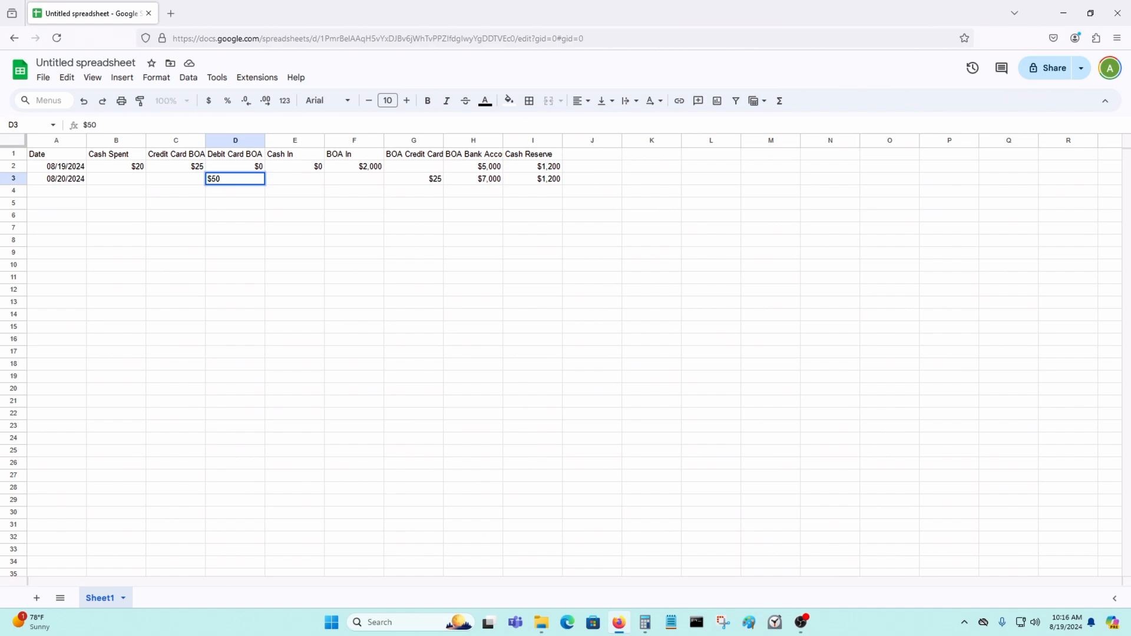
{"action": "key", "text": "Return"}
Enter $200 as the Cash In amount for 08/20/2024 in cell E3
{"action": "key", "text": "Up"}
{"action": "key", "text": "Right"}
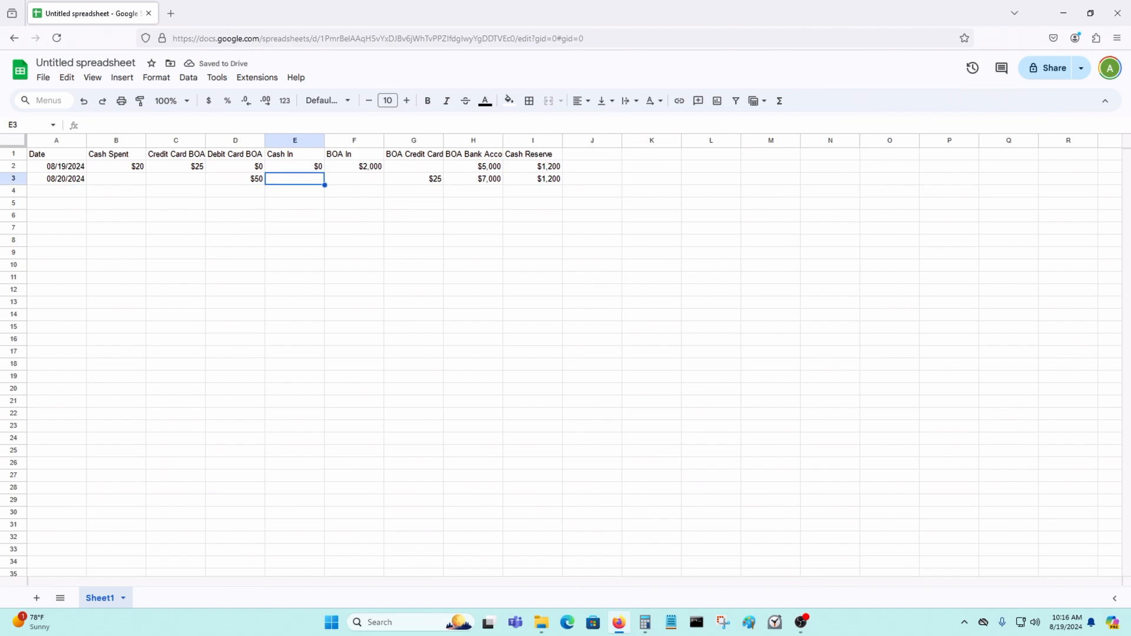
{"action": "type", "text": "$"}
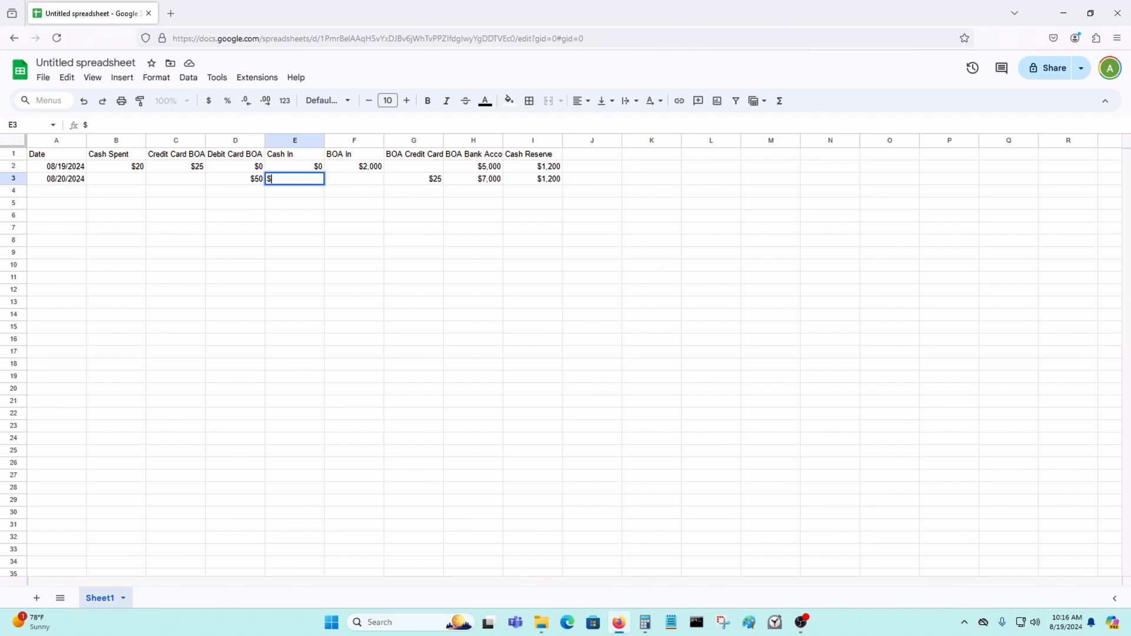
{"action": "type", "text": "200"}
{"action": "key", "text": "Return"}
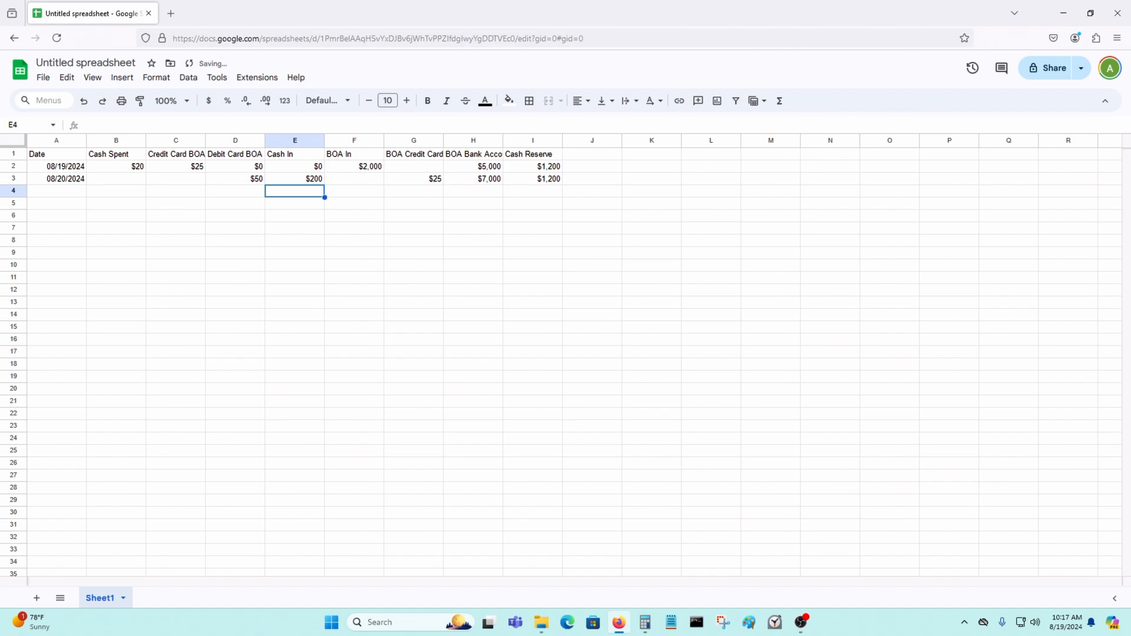
Extend the date series from cell A3 into A4 to add 08/21/2024
{"action": "left_click", "coordinate": [64, 193]}
{"action": "left_click", "coordinate": [80, 180]}
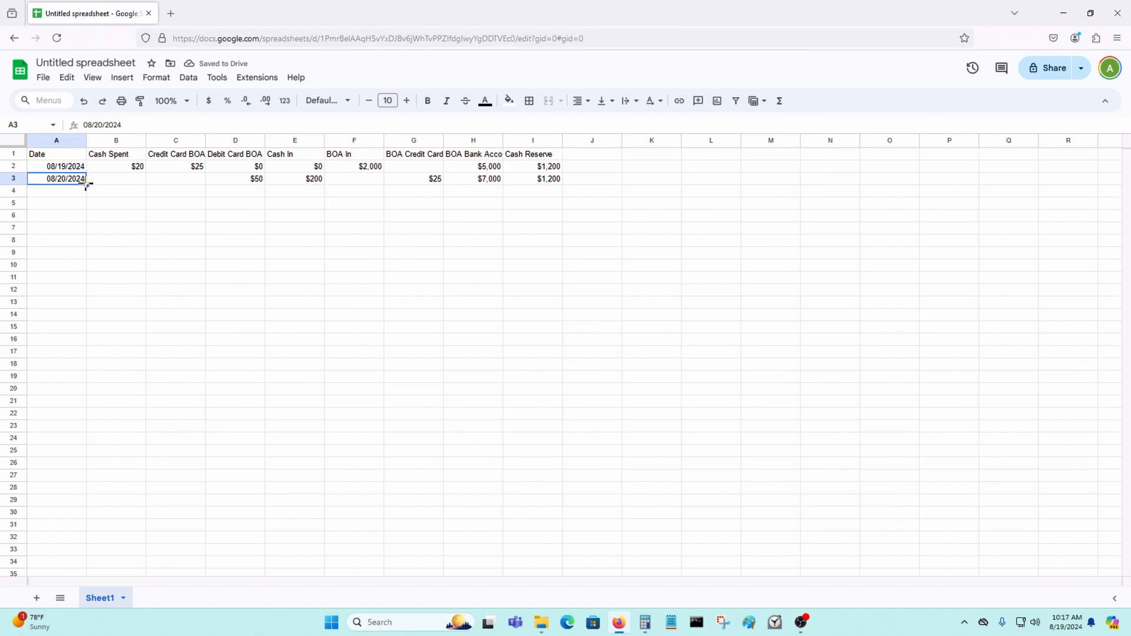
{"action": "left_click_drag", "start_coordinate": [86, 184], "coordinate": [84, 194]}
{"action": "left_click", "coordinate": [238, 317]}
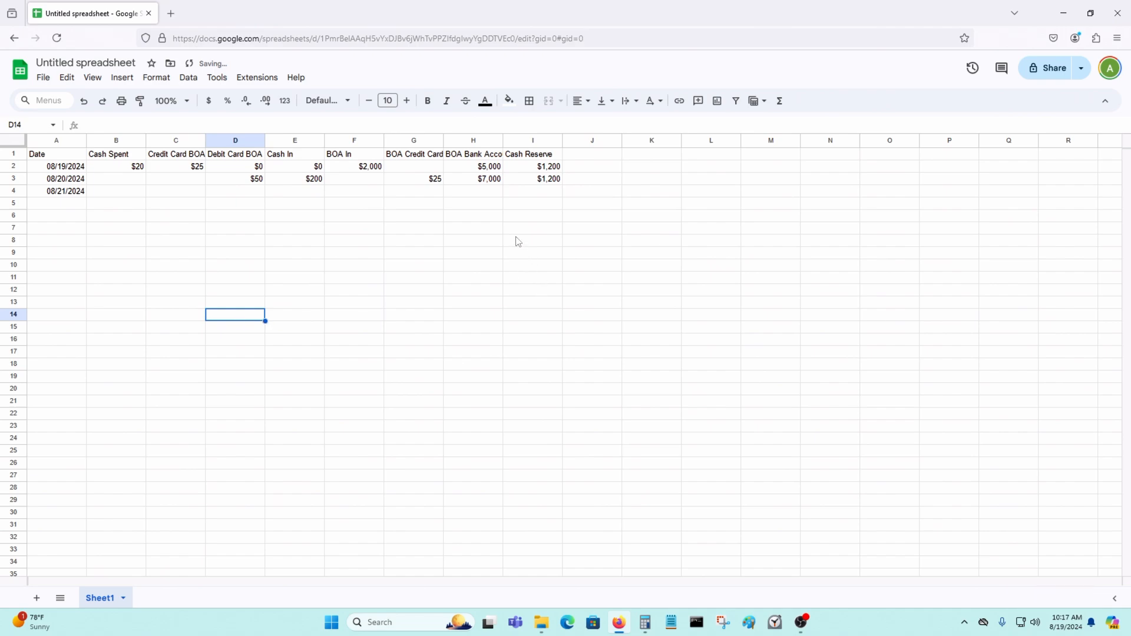
Fill the balance formulas in G3:I3 down into row 4 and check the bank account and cash reserve results
{"action": "left_click_drag", "start_coordinate": [413, 181], "coordinate": [556, 195]}
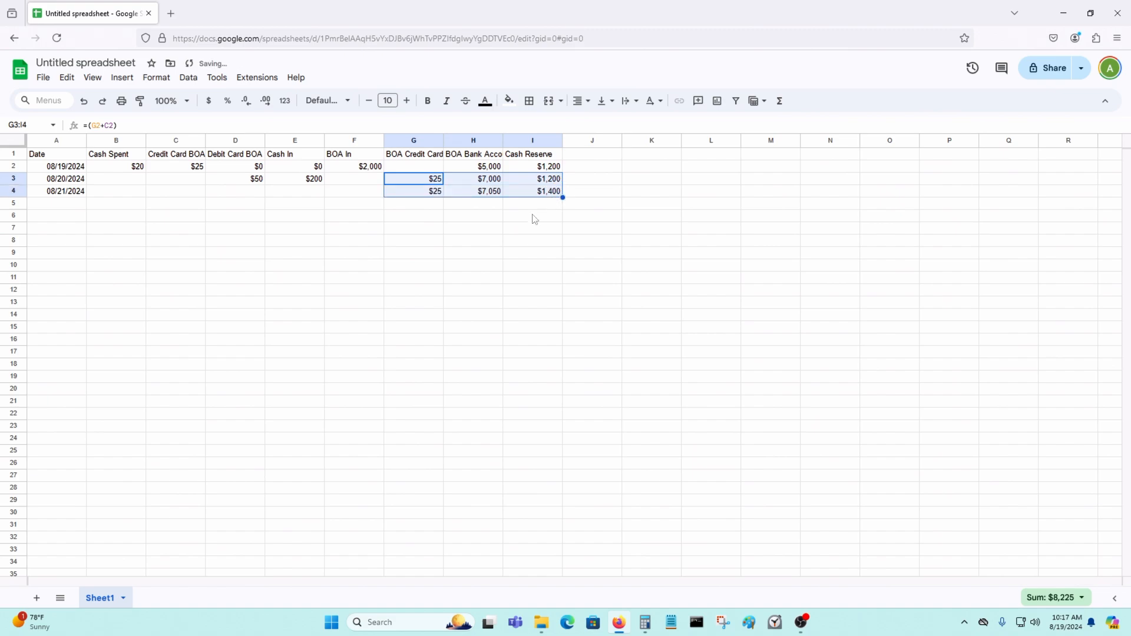
{"action": "left_click", "coordinate": [481, 218]}
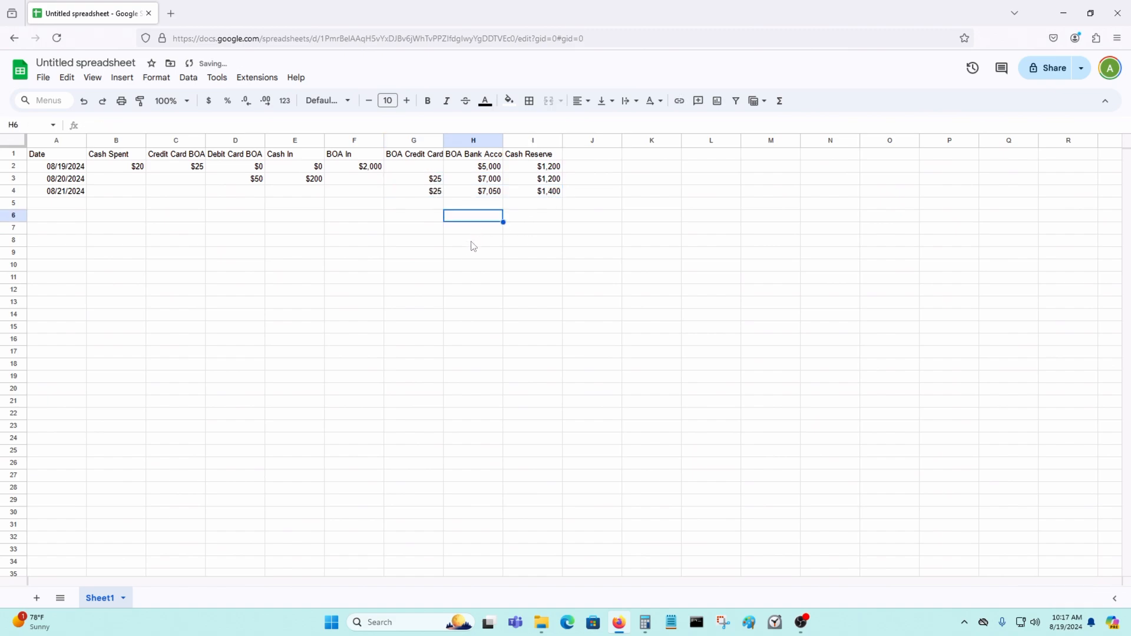
{"action": "left_click", "coordinate": [492, 192]}
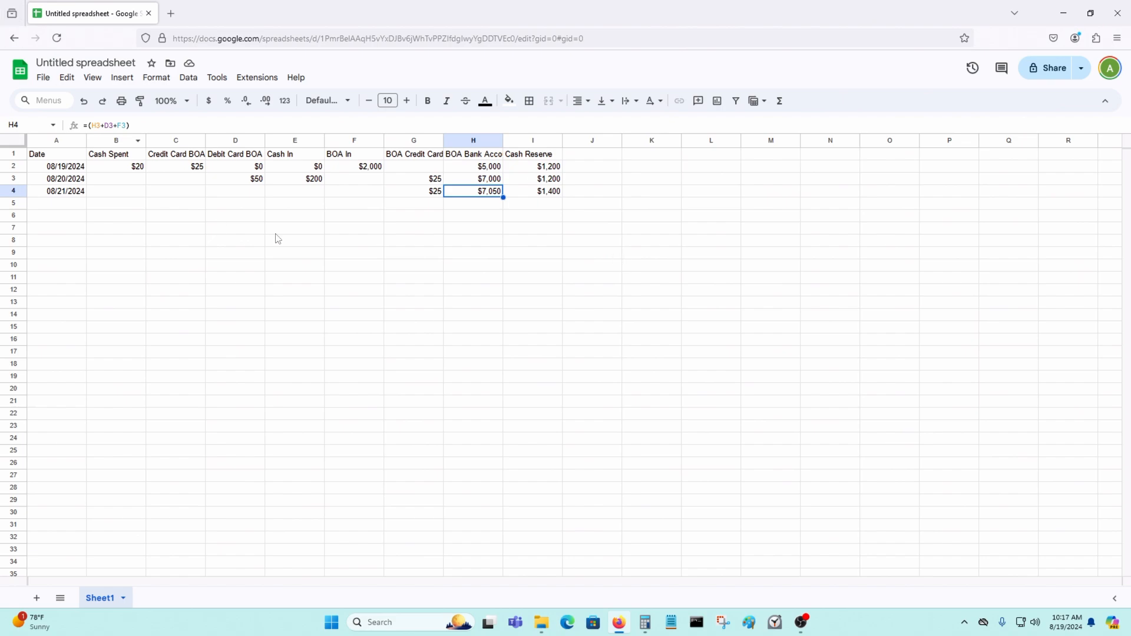
{"action": "left_click", "coordinate": [236, 181]}
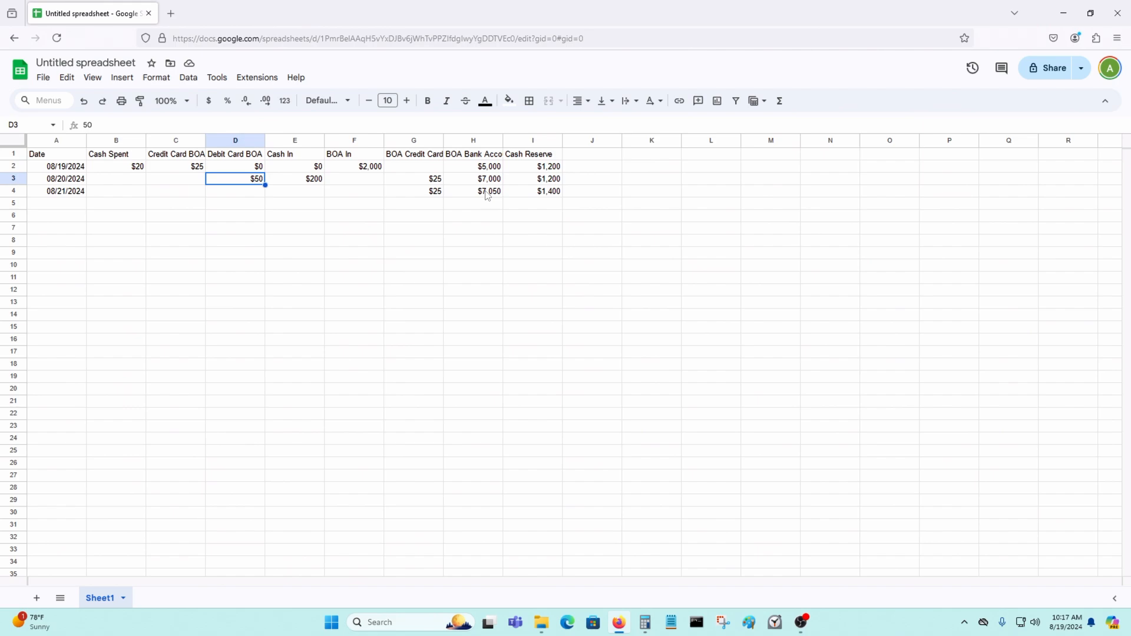
{"action": "left_click", "coordinate": [550, 194]}
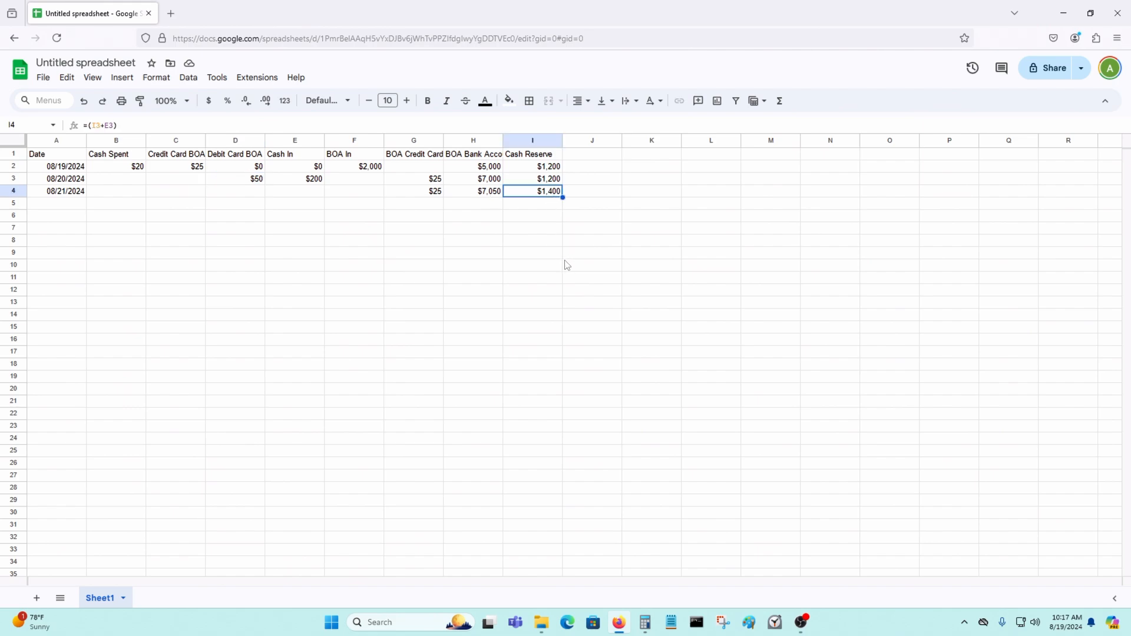
Extend the date series from cell A4 down to 08/25/2024 in A8
{"action": "left_click", "coordinate": [73, 194]}
{"action": "left_click_drag", "start_coordinate": [86, 197], "coordinate": [81, 242]}
{"action": "left_click", "coordinate": [83, 284]}
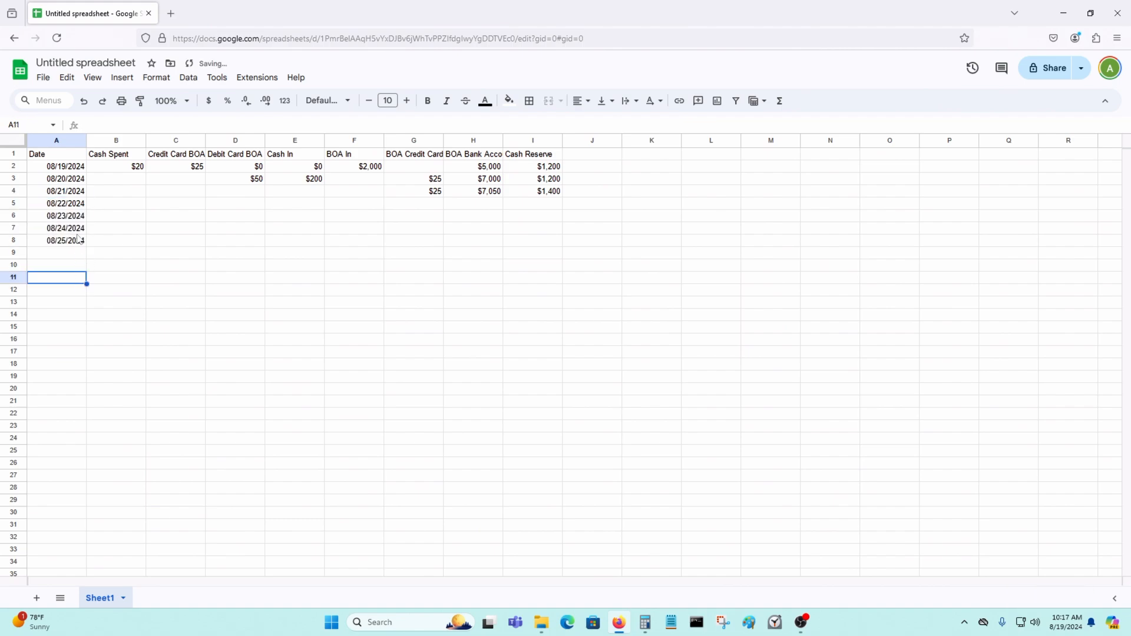
{"action": "left_click", "coordinate": [78, 239]}
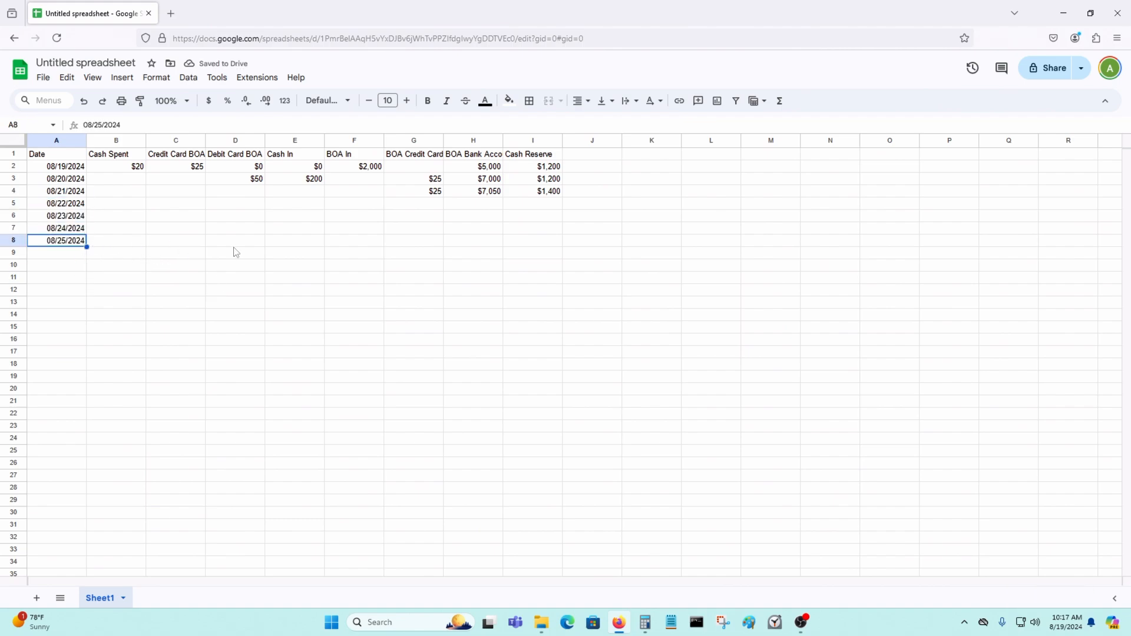
{"action": "left_click", "coordinate": [102, 220]}
{"action": "left_click", "coordinate": [111, 237]}
{"action": "left_click", "coordinate": [105, 233]}
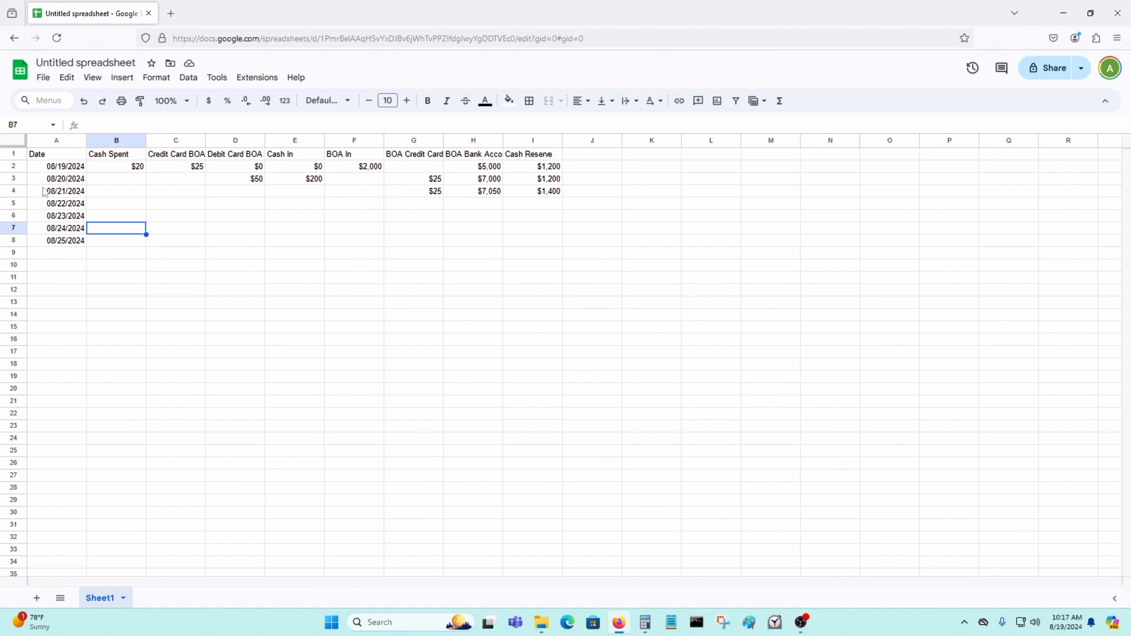
Fill the balance formulas in G4:I4 down through row 8
{"action": "left_click", "coordinate": [535, 240]}
{"action": "left_click_drag", "start_coordinate": [430, 191], "coordinate": [550, 232]}
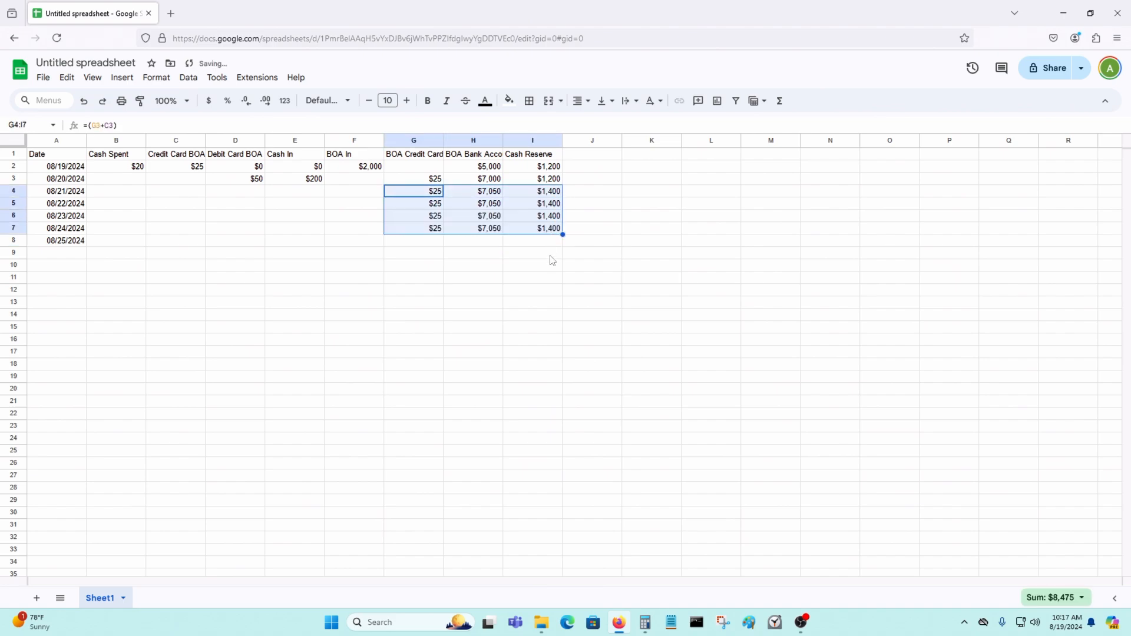
{"action": "left_click", "coordinate": [490, 340]}
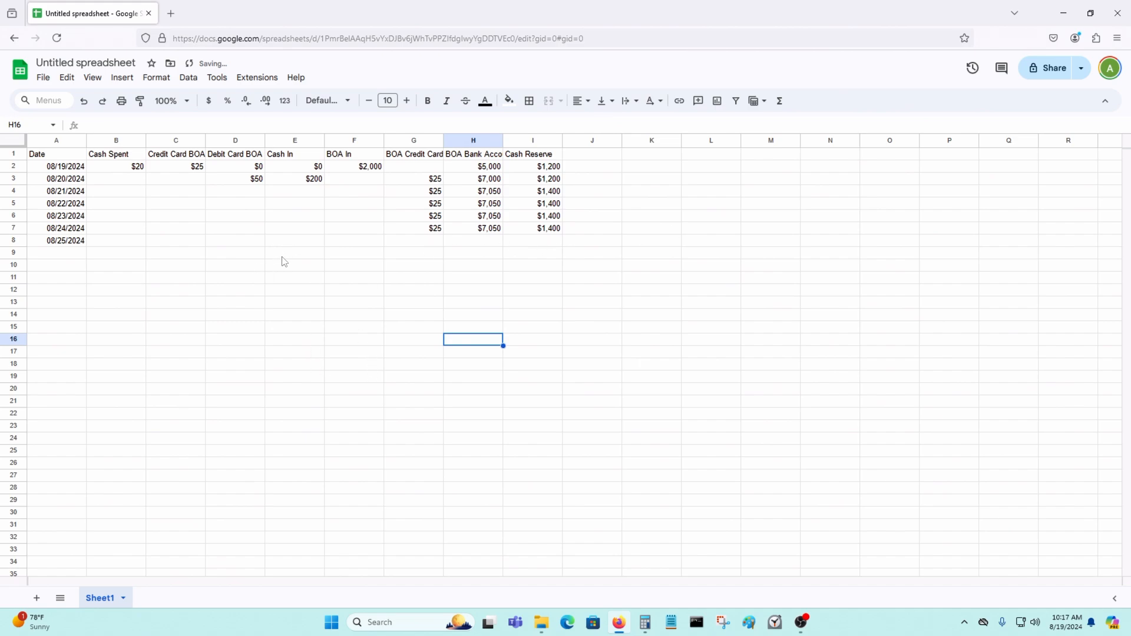
{"action": "left_click_drag", "start_coordinate": [428, 229], "coordinate": [559, 241]}
{"action": "left_click", "coordinate": [306, 294]}
Enter $500 as the BOA In amount for 08/25/2024 in cell F8
{"action": "left_click", "coordinate": [116, 244]}
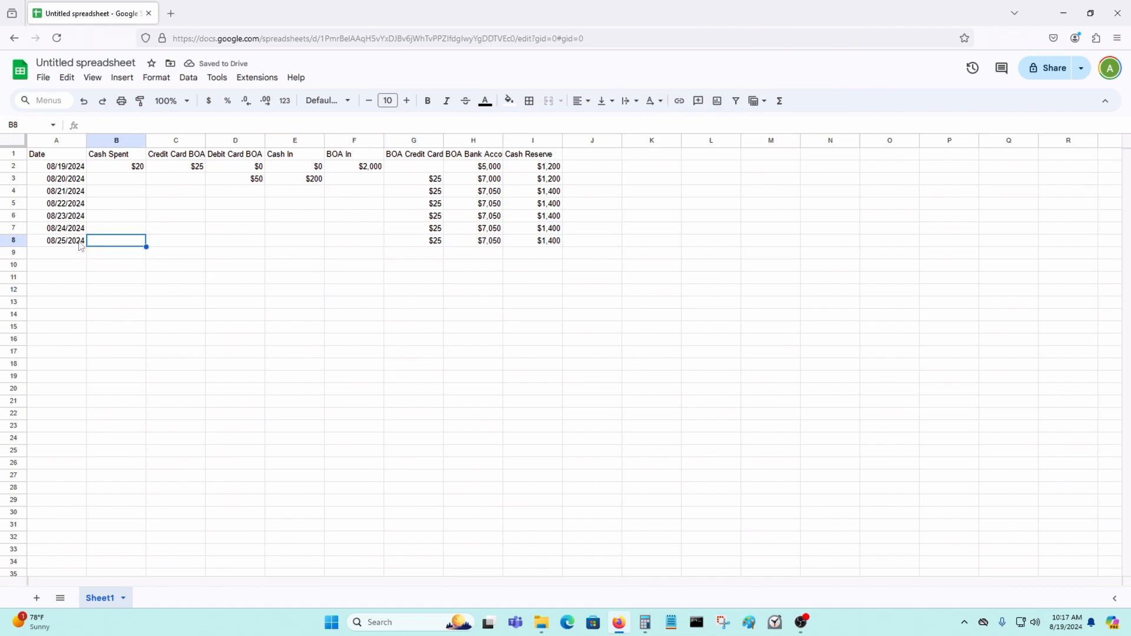
{"action": "left_click", "coordinate": [300, 246]}
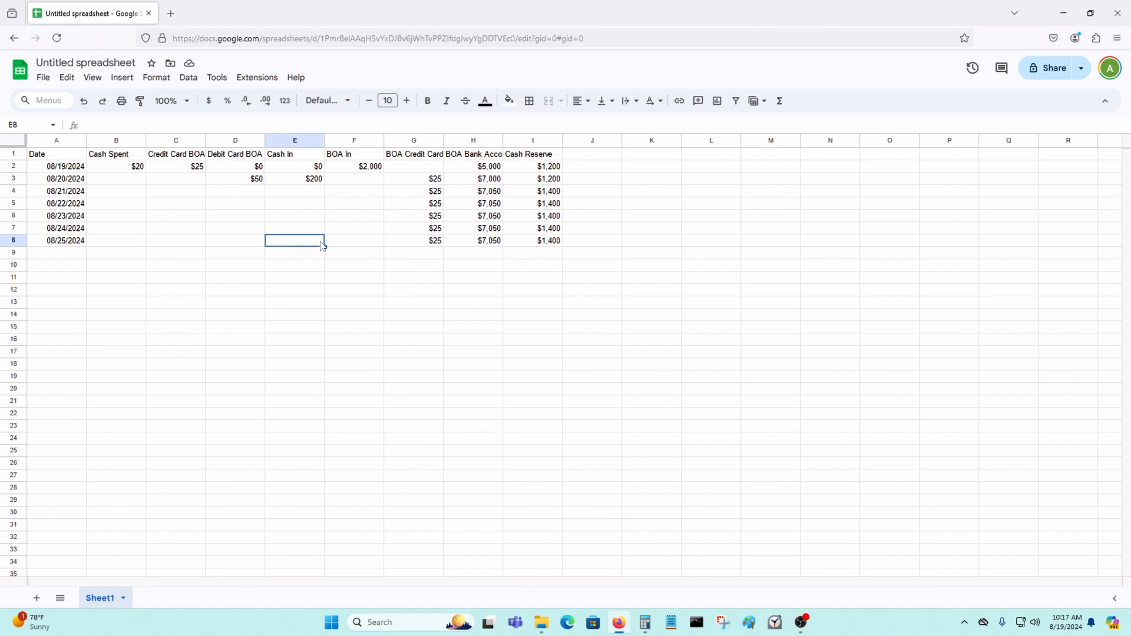
{"action": "left_click", "coordinate": [362, 243]}
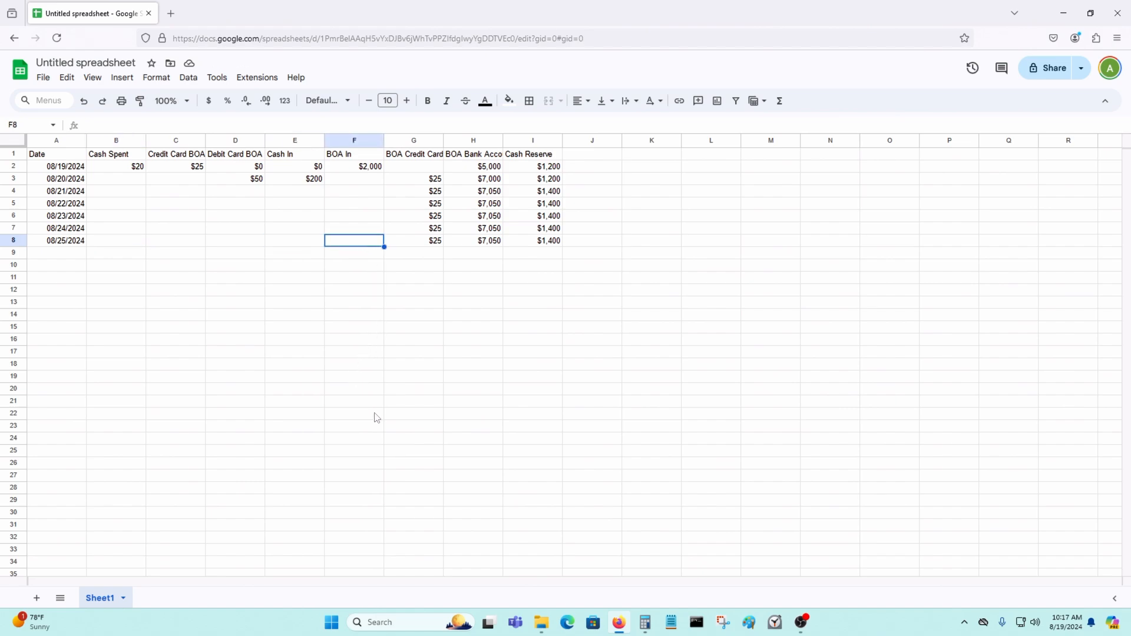
{"action": "type", "text": "$"}
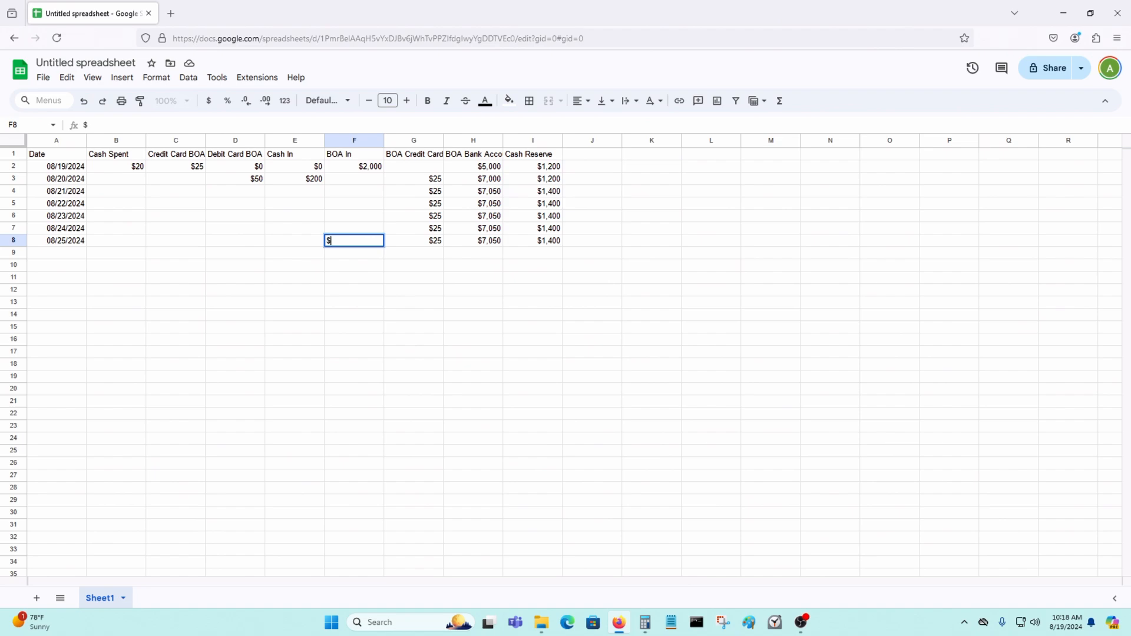
{"action": "type", "text": "500"}
{"action": "key", "text": "Return"}
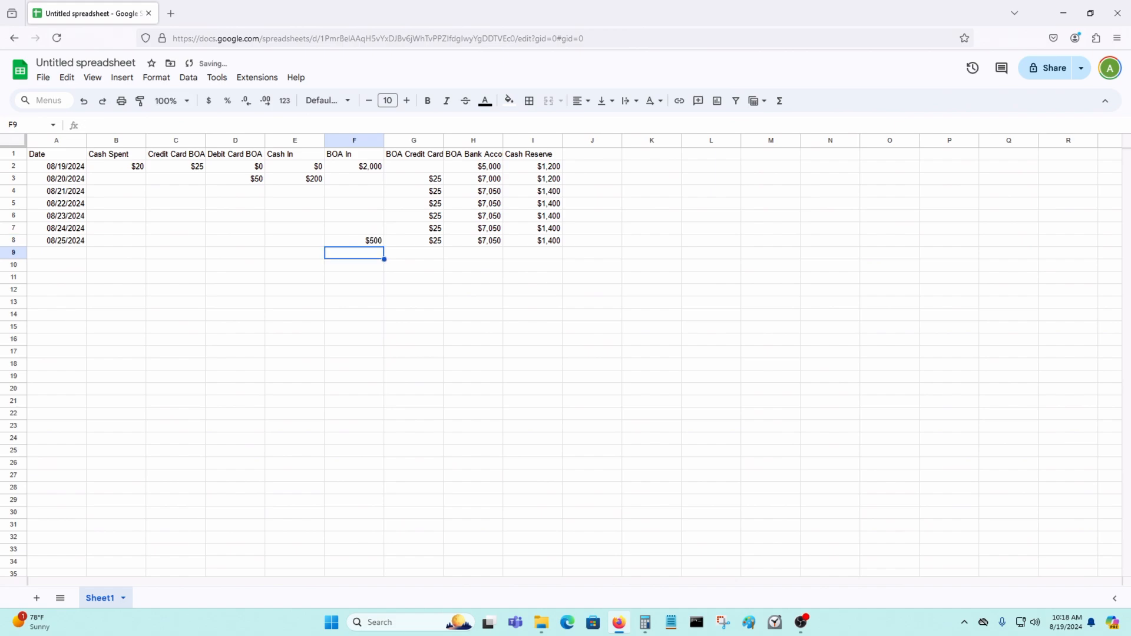
{"action": "left_click", "coordinate": [373, 279]}
{"action": "left_click", "coordinate": [372, 253]}
Enter $300 as the Credit Card BOA amount for 08/25/2024 in cell C8
{"action": "left_click", "coordinate": [131, 253]}
{"action": "left_click", "coordinate": [164, 233]}
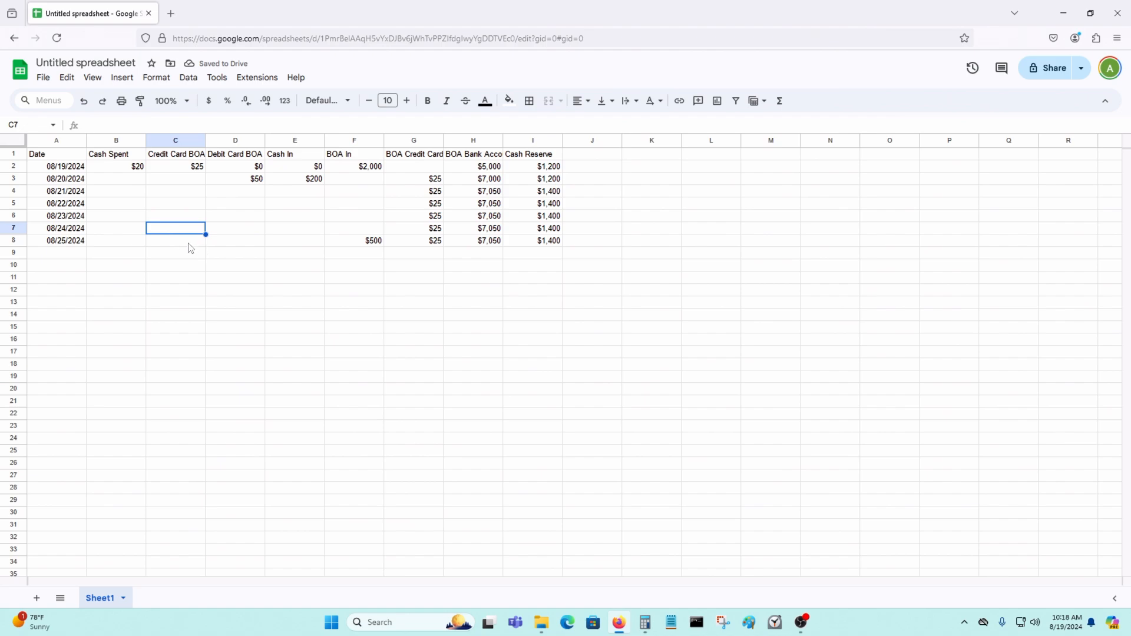
{"action": "left_click", "coordinate": [188, 242]}
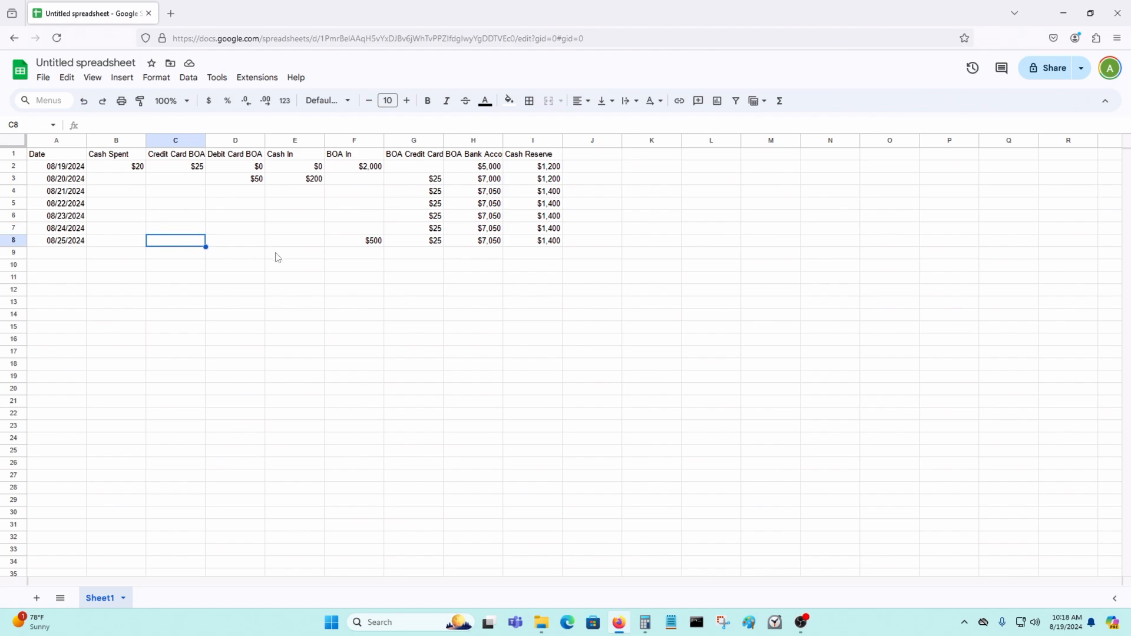
{"action": "type", "text": "$"}
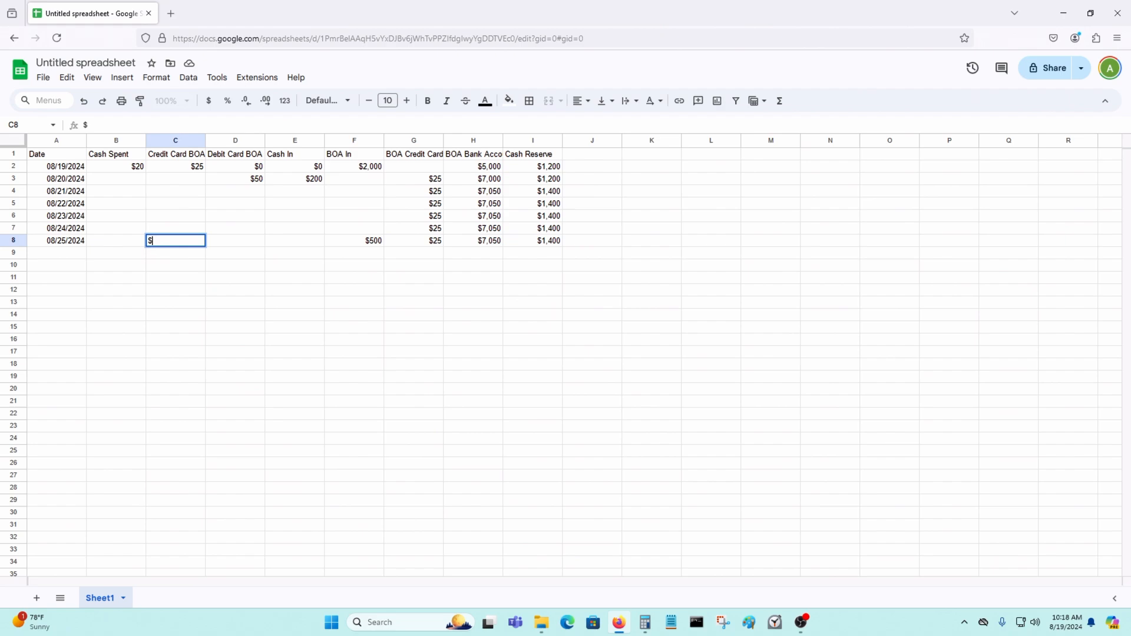
{"action": "type", "text": "300"}
{"action": "key", "text": "Return"}
{"action": "left_click_drag", "start_coordinate": [331, 299], "coordinate": [328, 293]}
Add 08/26/2024 in A9 by extending the date series, and fill the balance formulas from G8:I8 down into row 9
{"action": "left_click", "coordinate": [57, 240]}
{"action": "left_click_drag", "start_coordinate": [87, 246], "coordinate": [84, 254]}
{"action": "left_click", "coordinate": [183, 301]}
{"action": "left_click_drag", "start_coordinate": [439, 242], "coordinate": [563, 263]}
{"action": "left_click", "coordinate": [525, 278]}
{"action": "left_click", "coordinate": [483, 257]}
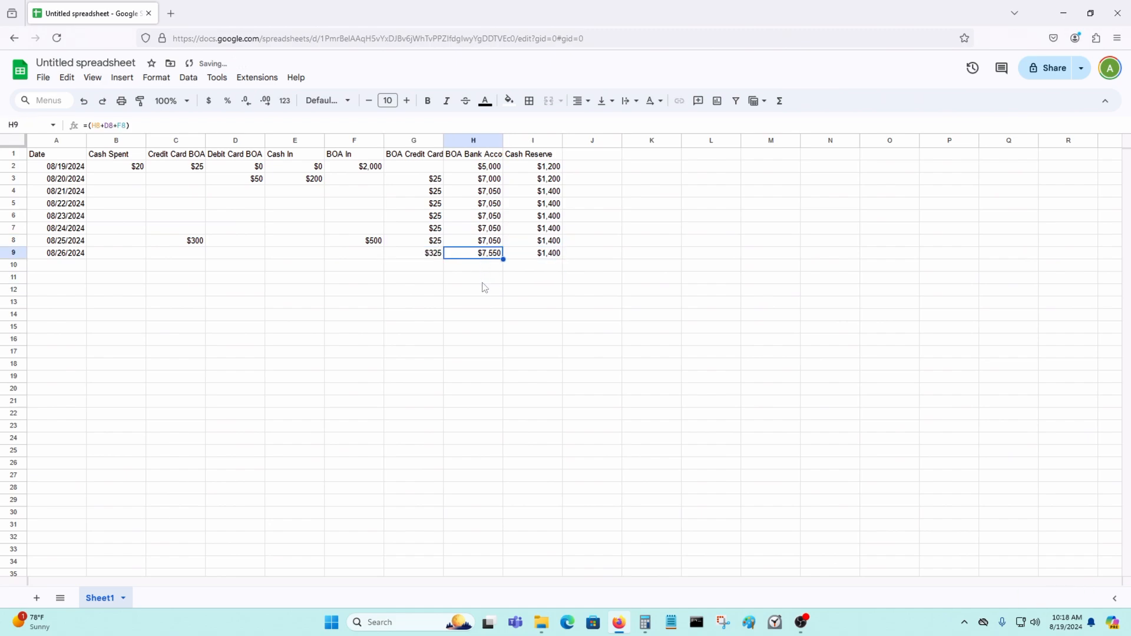
Extend the date series from cell A9 into A10 to add 08/27/2024
{"action": "left_click", "coordinate": [56, 268]}
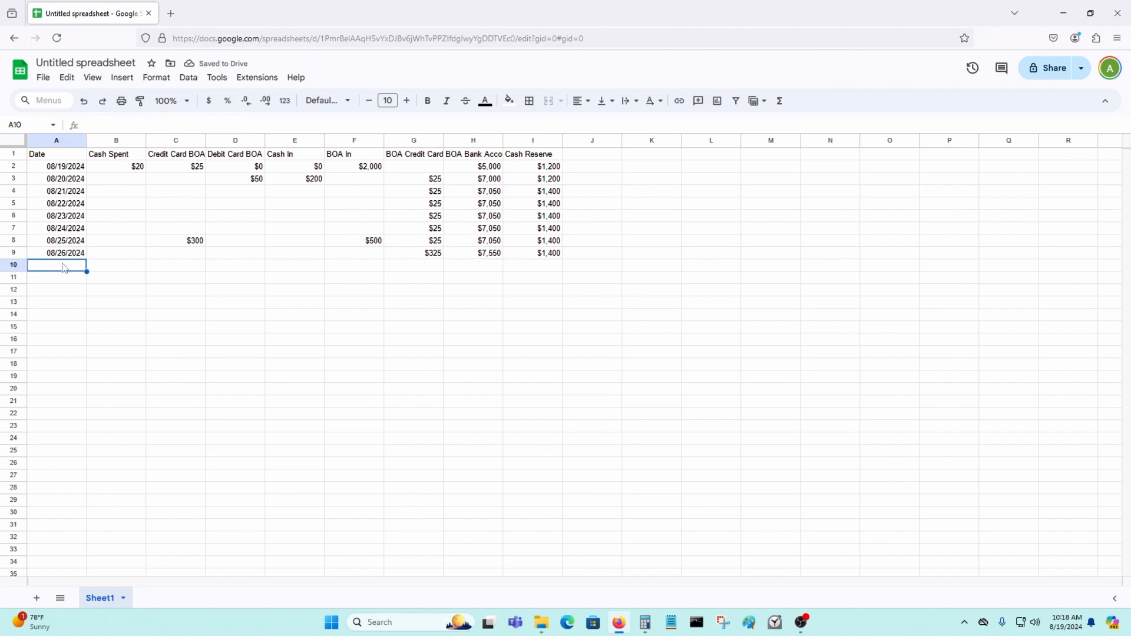
{"action": "left_click", "coordinate": [71, 255]}
{"action": "left_click_drag", "start_coordinate": [86, 255], "coordinate": [83, 266]}
{"action": "left_click", "coordinate": [222, 364]}
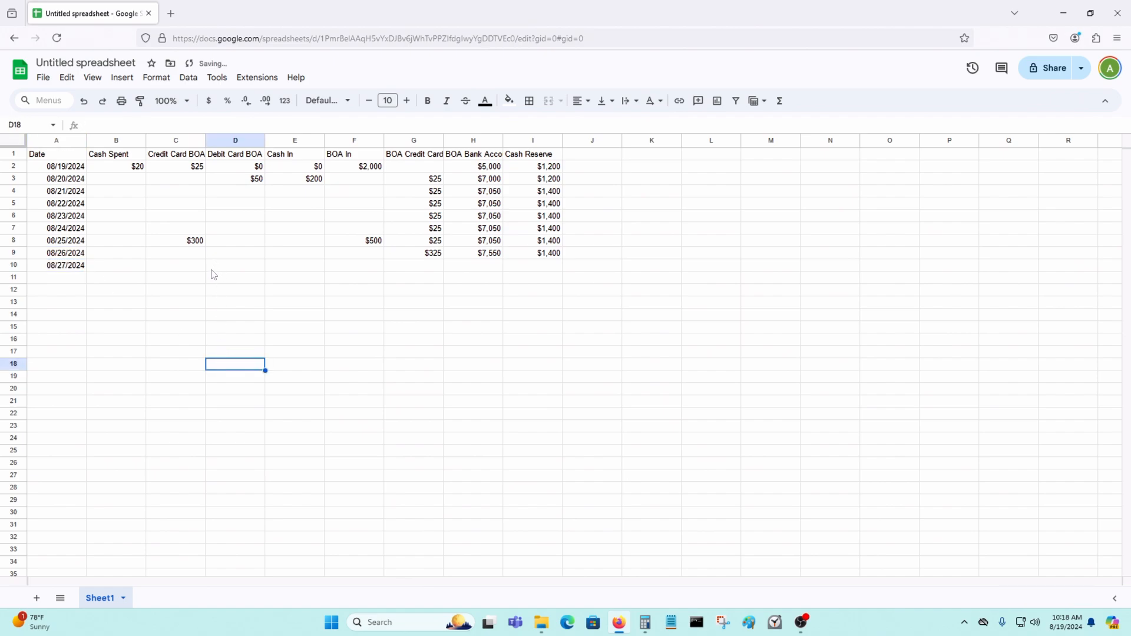
Examine the BOA credit card balance formula in G9 and the 08/25/2024 entries in row 8 that feed it
{"action": "left_click", "coordinate": [173, 268]}
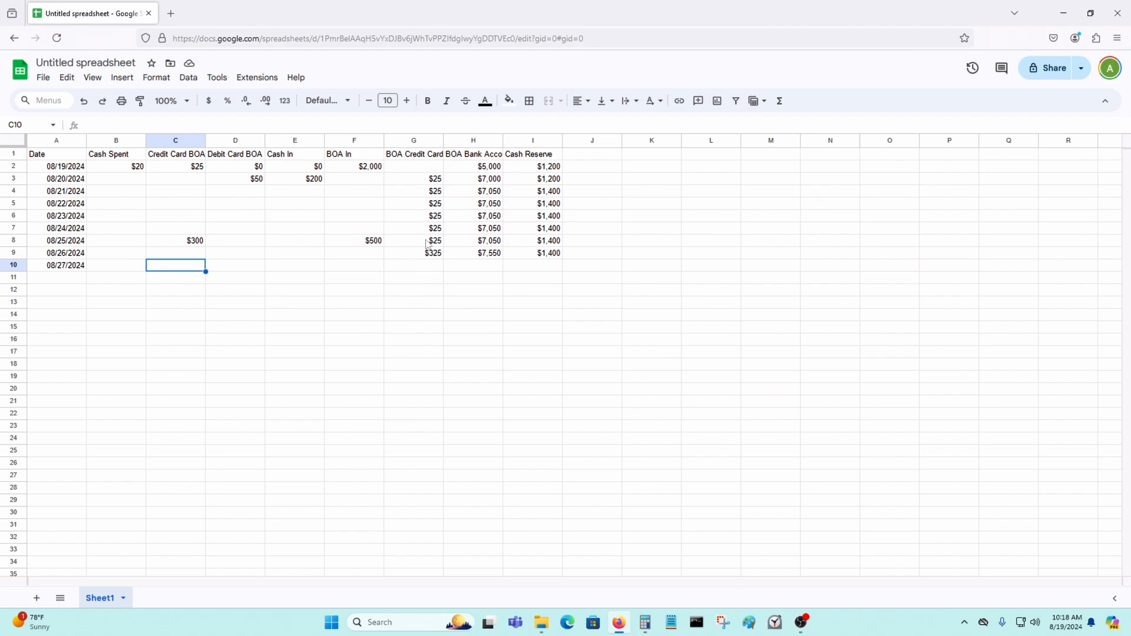
{"action": "left_click", "coordinate": [421, 257]}
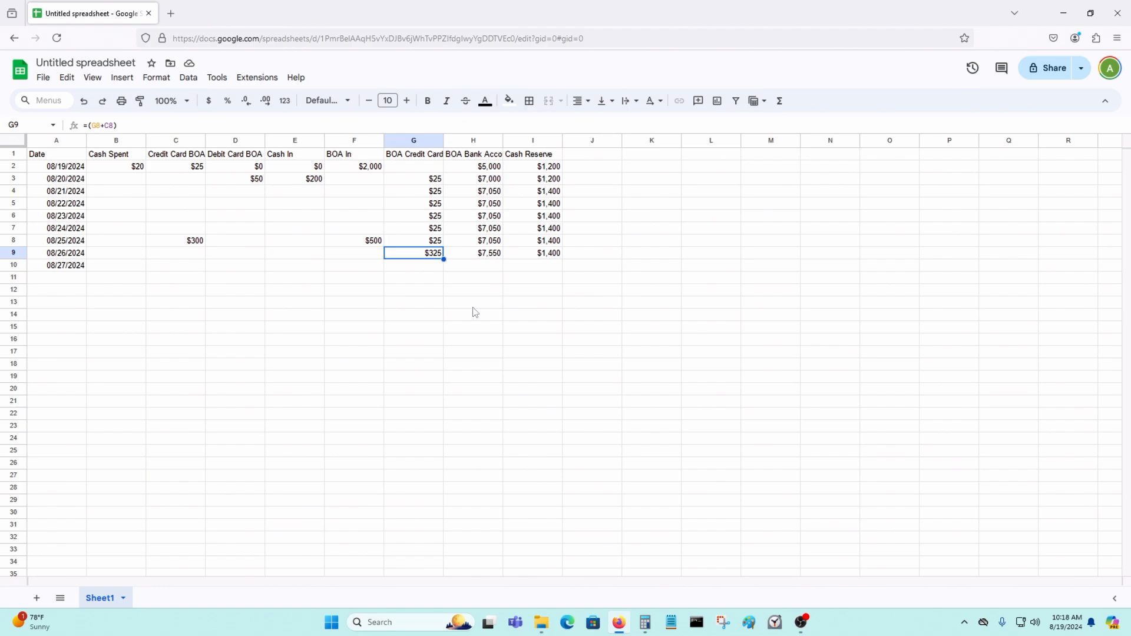
{"action": "key", "text": "Up"}
{"action": "key", "text": "Down"}
{"action": "key", "text": "Up"}
{"action": "key", "text": "Left"}
{"action": "key", "text": "Left"}
{"action": "key", "text": "Left"}
{"action": "key", "text": "Left"}
{"action": "key", "text": "Left"}
{"action": "key", "text": "Left"}
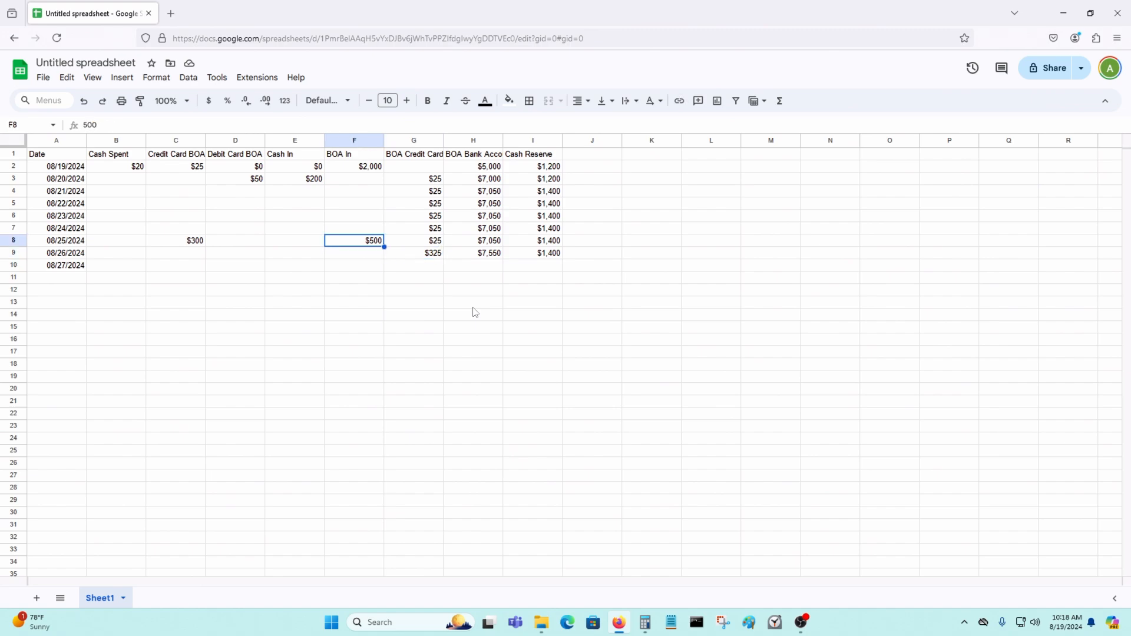
Enter -$325 as a credit card payment in the Credit Card BOA column for 08/27/2024, cell C10
{"action": "key", "text": "Down"}
{"action": "key", "text": "Right"}
{"action": "key", "text": "Right"}
{"action": "key", "text": "Down"}
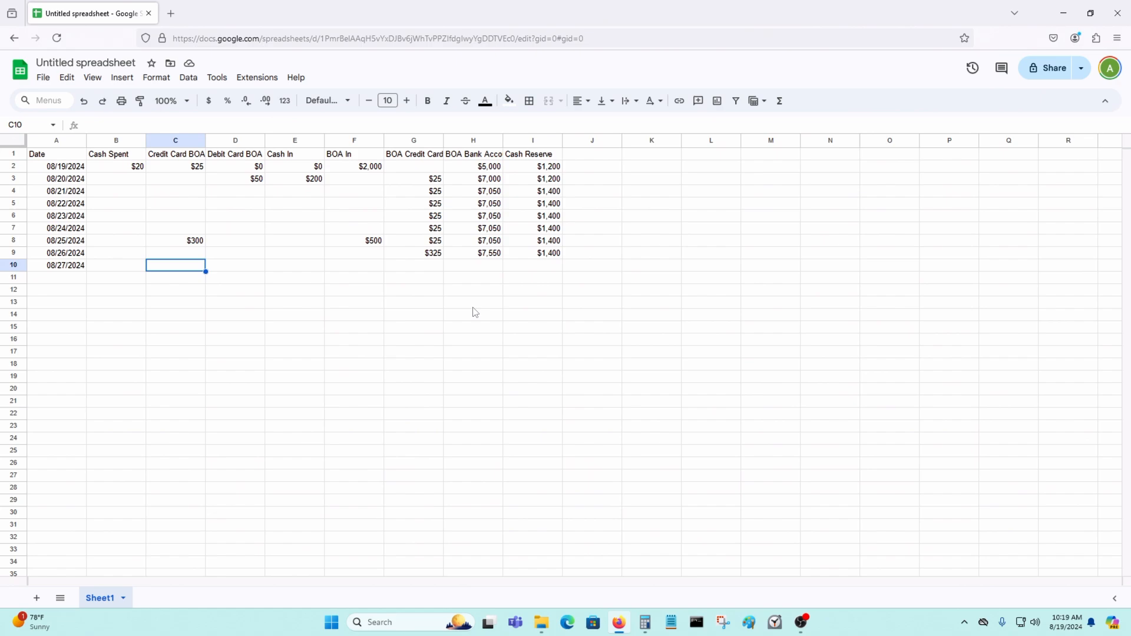
{"action": "type", "text": "-"}
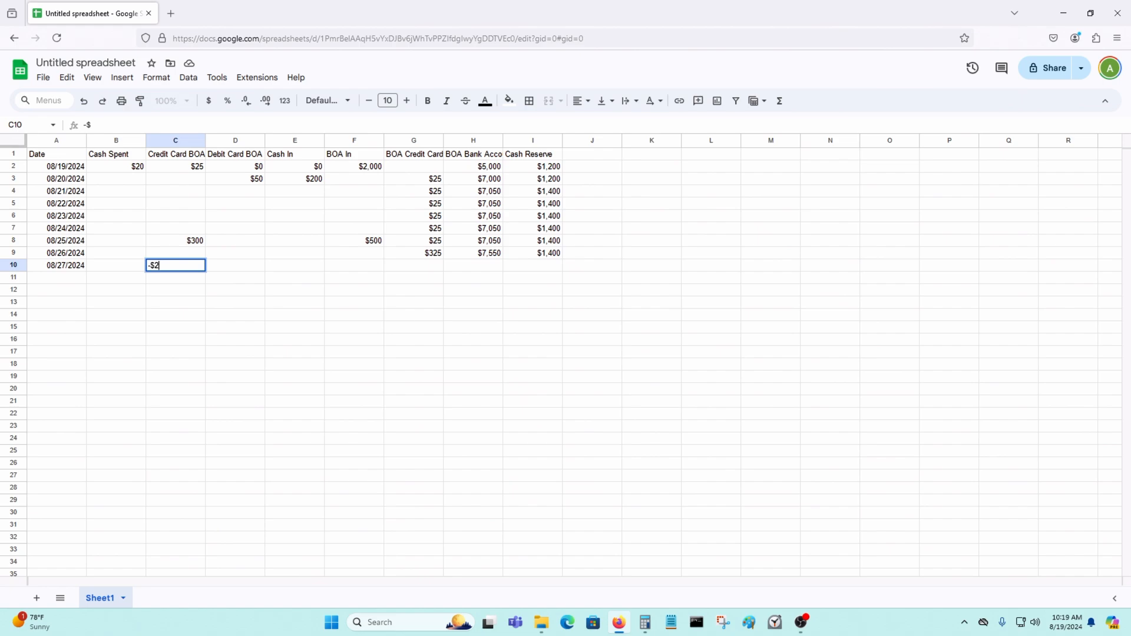
{"action": "type", "text": "$325"}
{"action": "key", "text": "Return"}
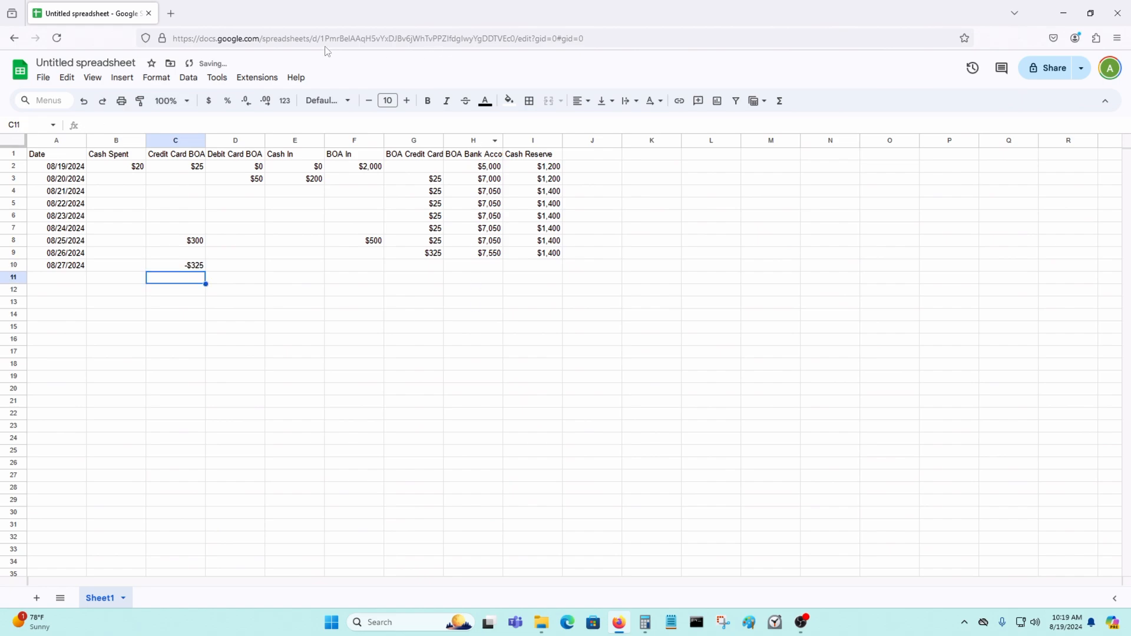
Fill the balance formulas in G9:I9 down through row 11, checking the credit card formula in G10
{"action": "left_click_drag", "start_coordinate": [422, 253], "coordinate": [564, 270]}
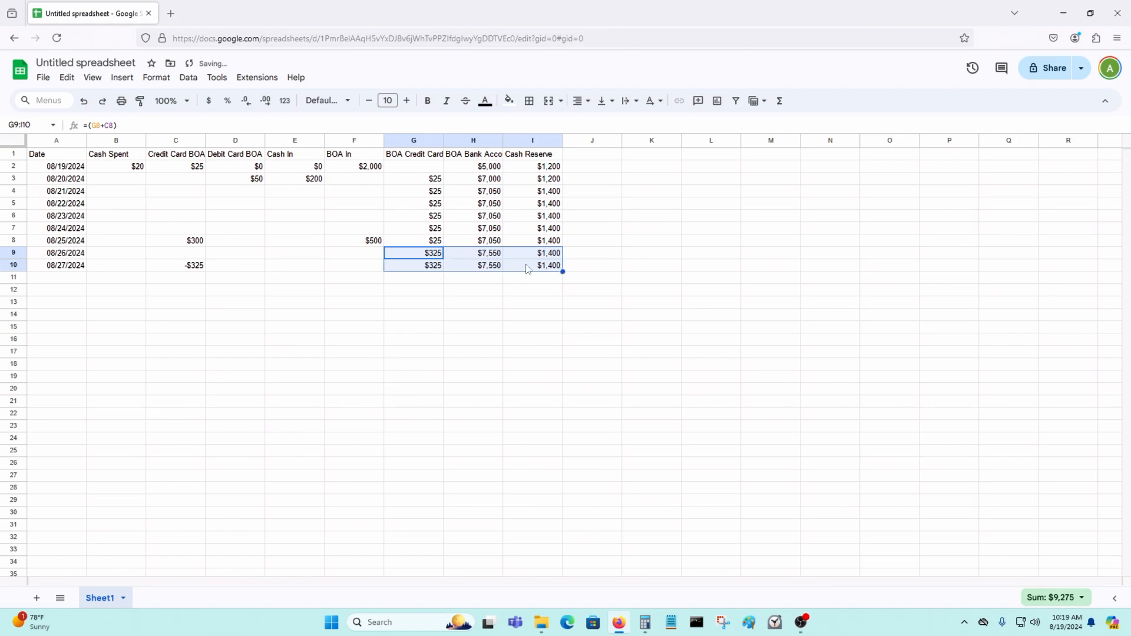
{"action": "left_click", "coordinate": [433, 268]}
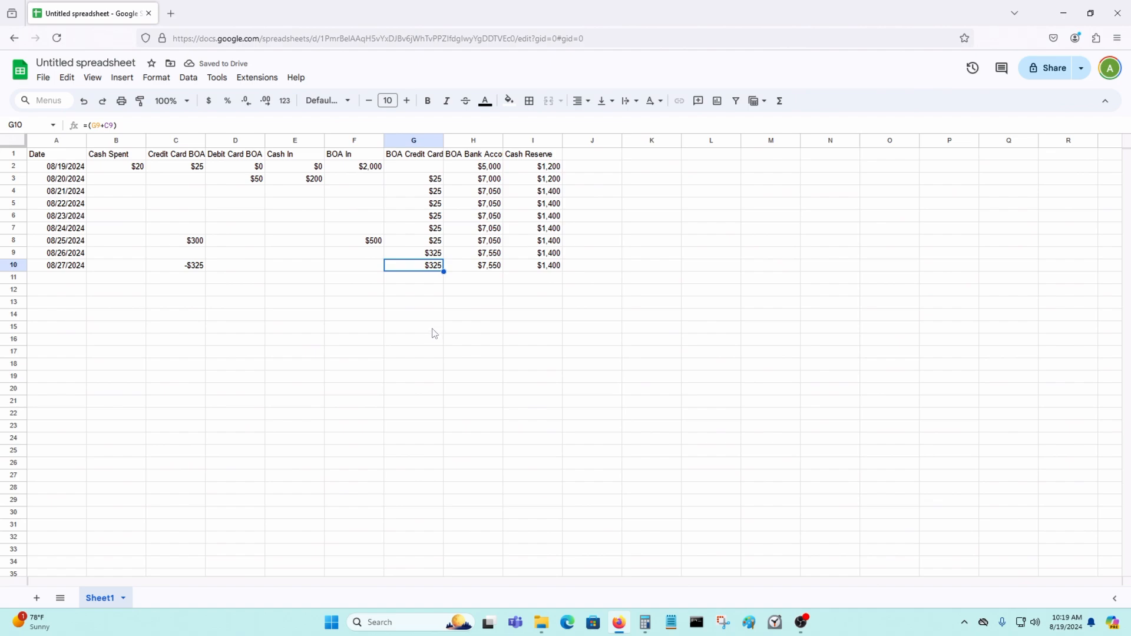
{"action": "left_click", "coordinate": [419, 316]}
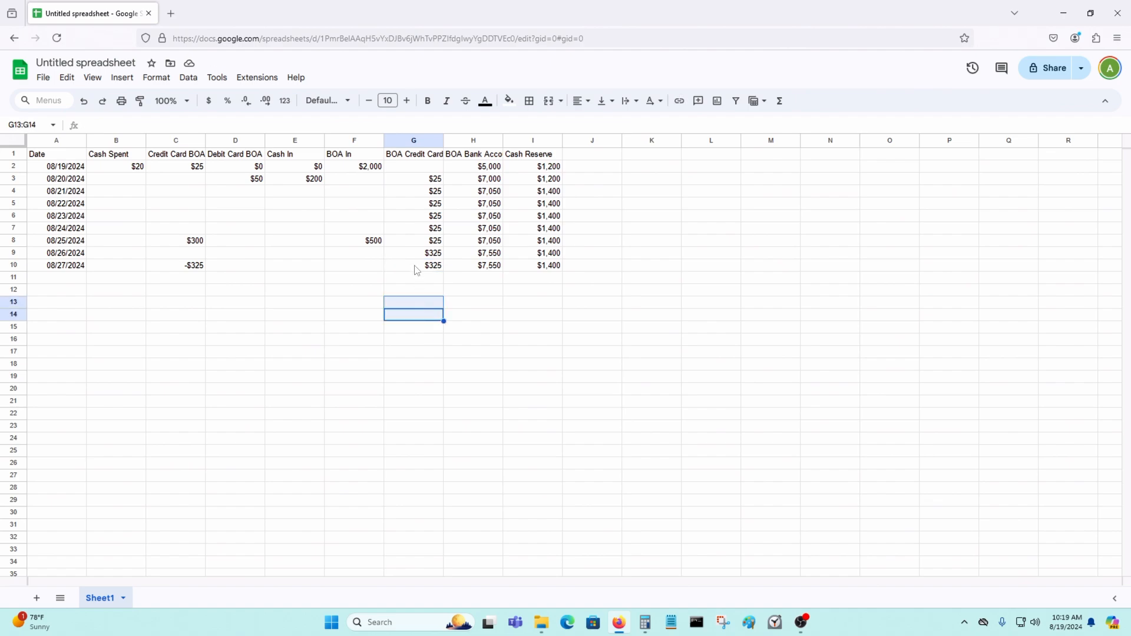
{"action": "left_click_drag", "start_coordinate": [417, 267], "coordinate": [561, 281]}
{"action": "left_click", "coordinate": [472, 375]}
Extend the date series from cell A10 down to 09/01/2024 in A15, checking the credit card formula in G11
{"action": "left_click", "coordinate": [69, 266]}
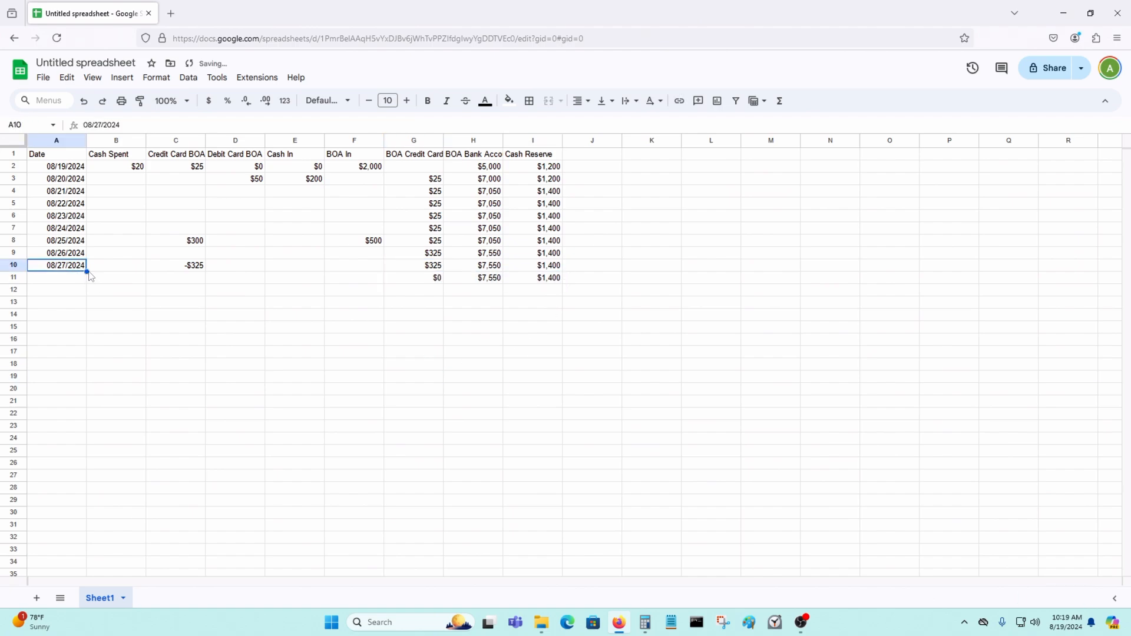
{"action": "left_click_drag", "start_coordinate": [89, 274], "coordinate": [90, 283]}
{"action": "left_click", "coordinate": [430, 288]}
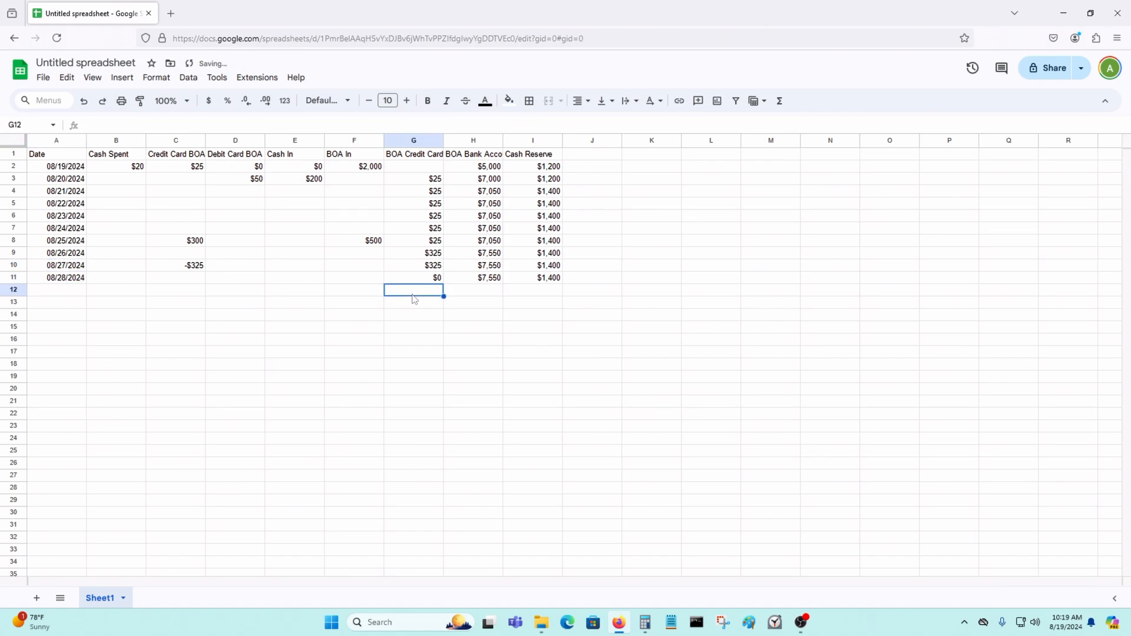
{"action": "left_click", "coordinate": [422, 280]}
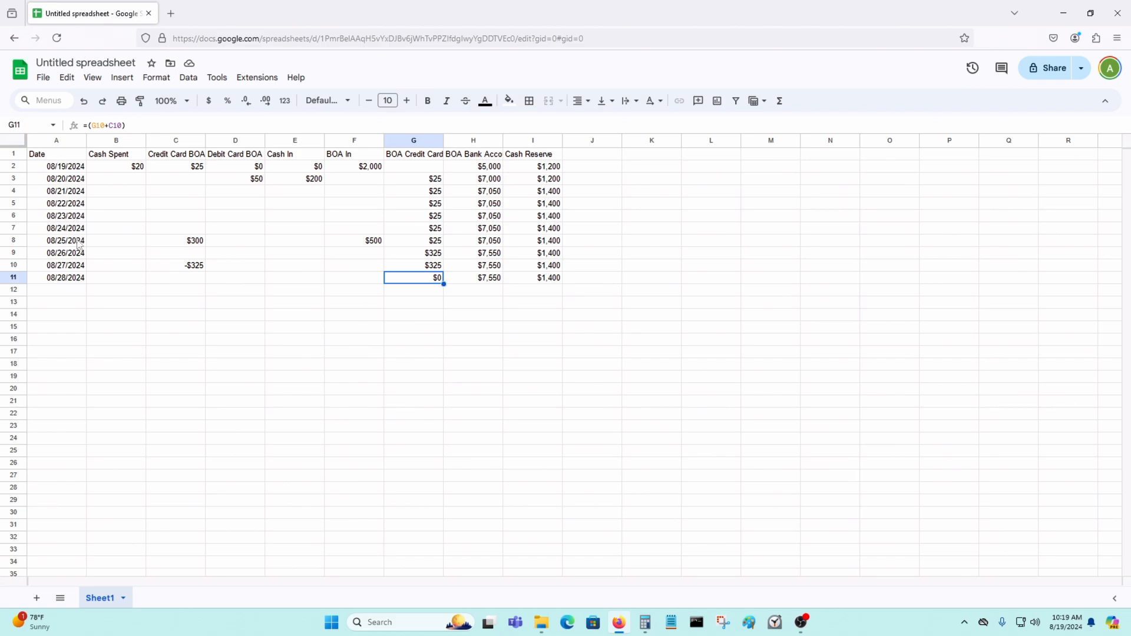
{"action": "left_click", "coordinate": [85, 280]}
{"action": "left_click_drag", "start_coordinate": [86, 284], "coordinate": [85, 333]}
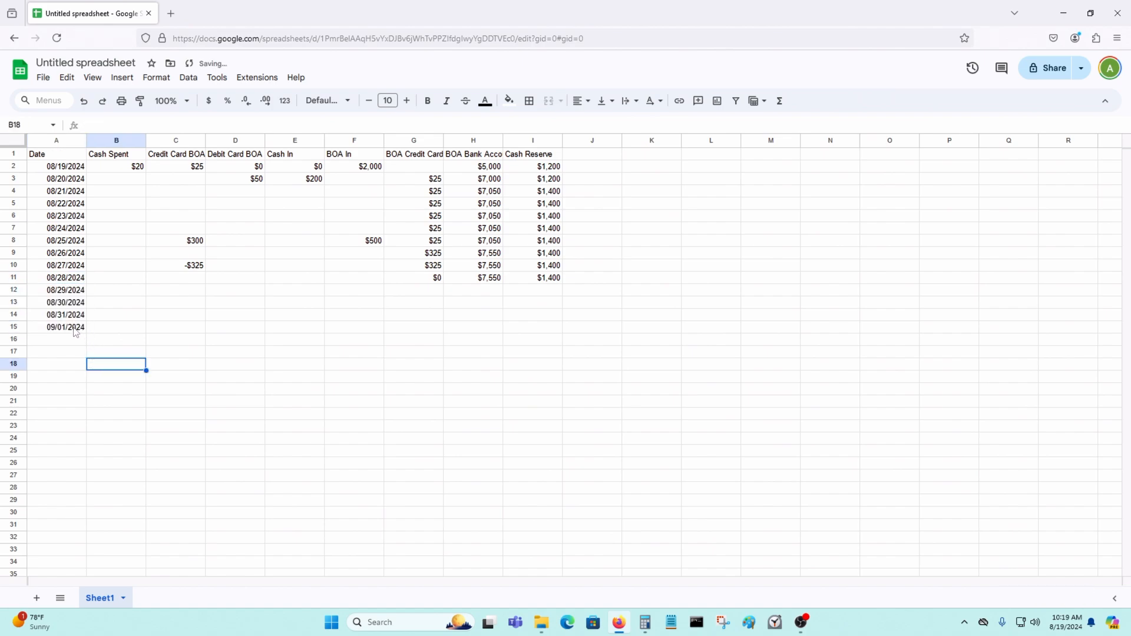
Enter $2,000 as the BOA In amount for 08/31/2024 in cell F14
{"action": "left_click", "coordinate": [340, 317]}
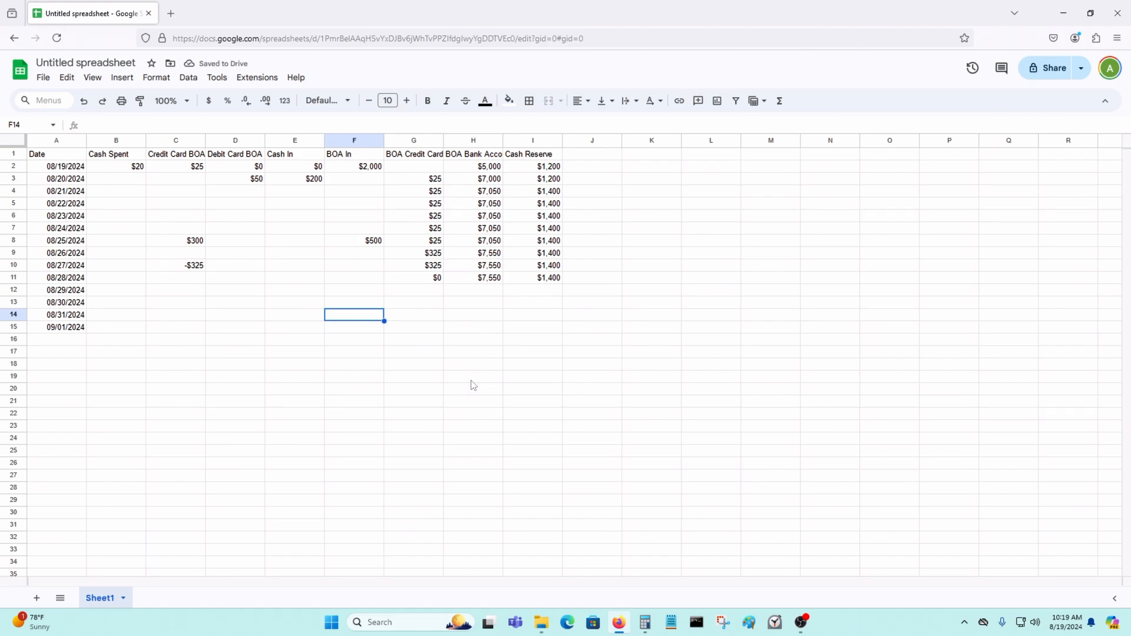
{"action": "type", "text": "2000"}
{"action": "key", "text": "Return"}
Enter $100 as the Cash Spent amount for 08/31/2024 in cell B14
{"action": "key", "text": "Up"}
{"action": "key", "text": "Left"}
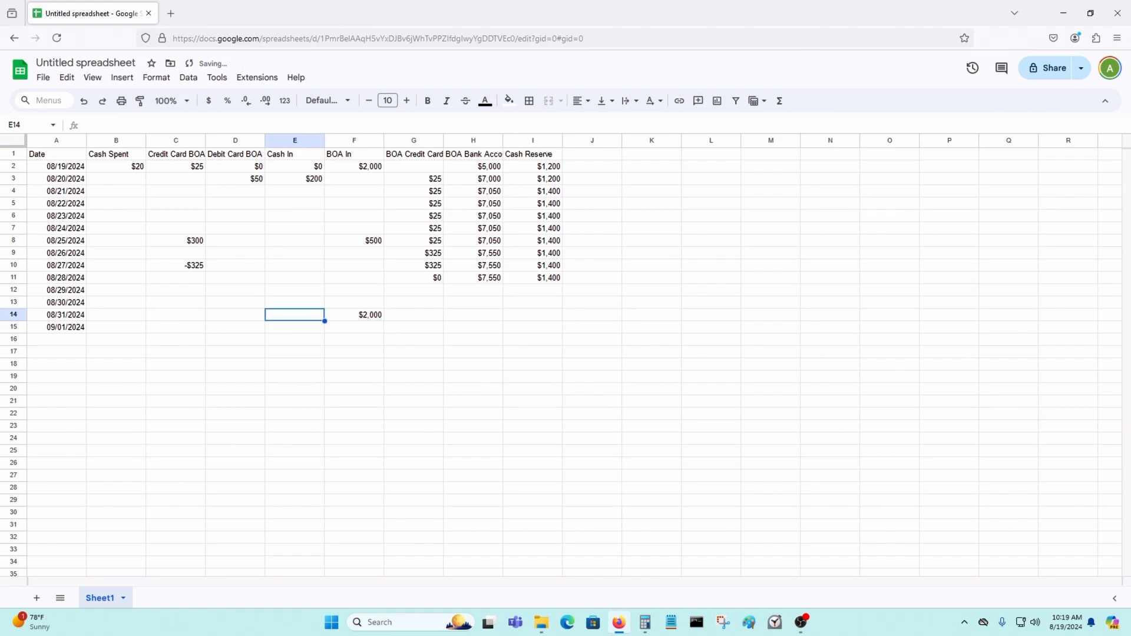
{"action": "key", "text": "Left"}
{"action": "key", "text": "Left"}
{"action": "key", "text": "Left"}
{"action": "key", "text": "Left"}
{"action": "key", "text": "Right"}
{"action": "type", "text": "100"}
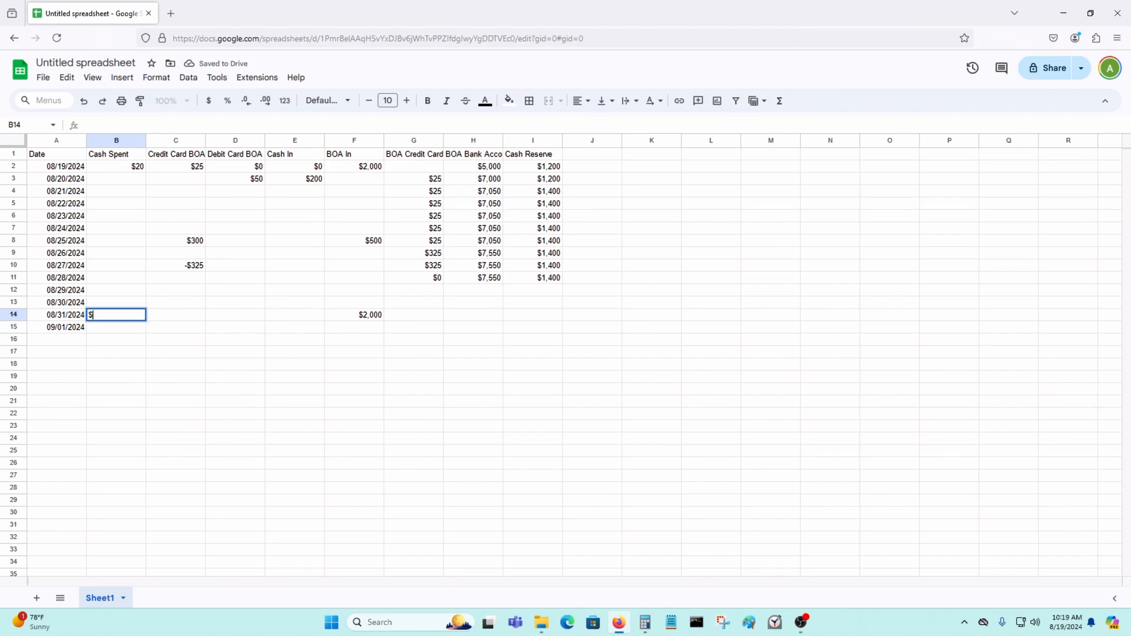
{"action": "key", "text": "Return"}
Enter $900 as the Credit Card BOA amount for 08/31/2024 in cell C14
{"action": "key", "text": "Up"}
{"action": "key", "text": "Right"}
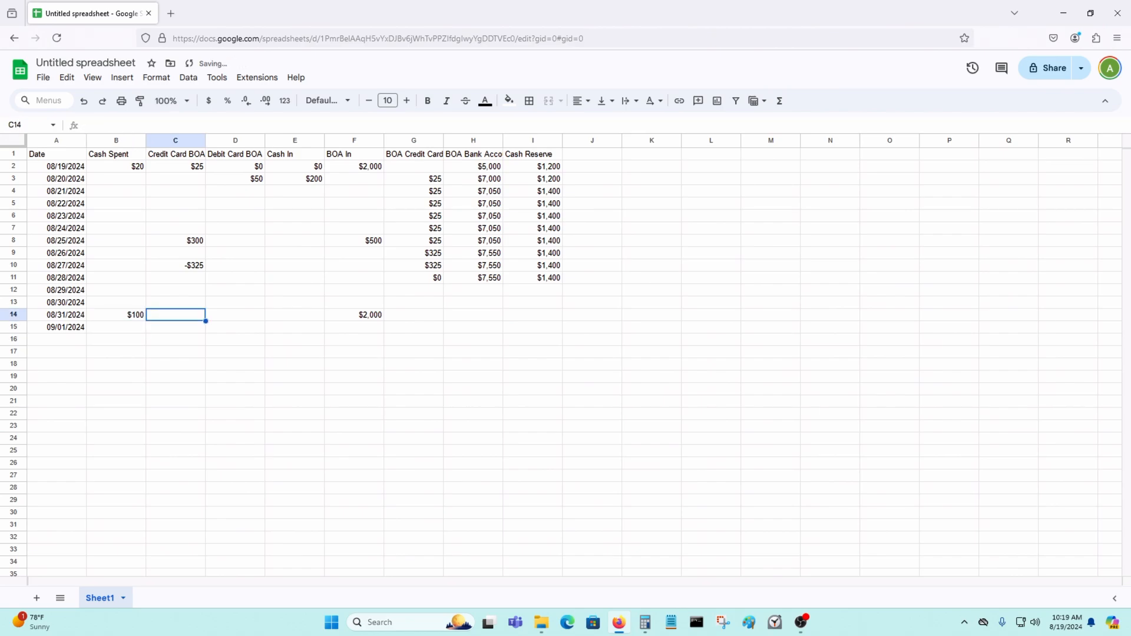
{"action": "type", "text": "$"}
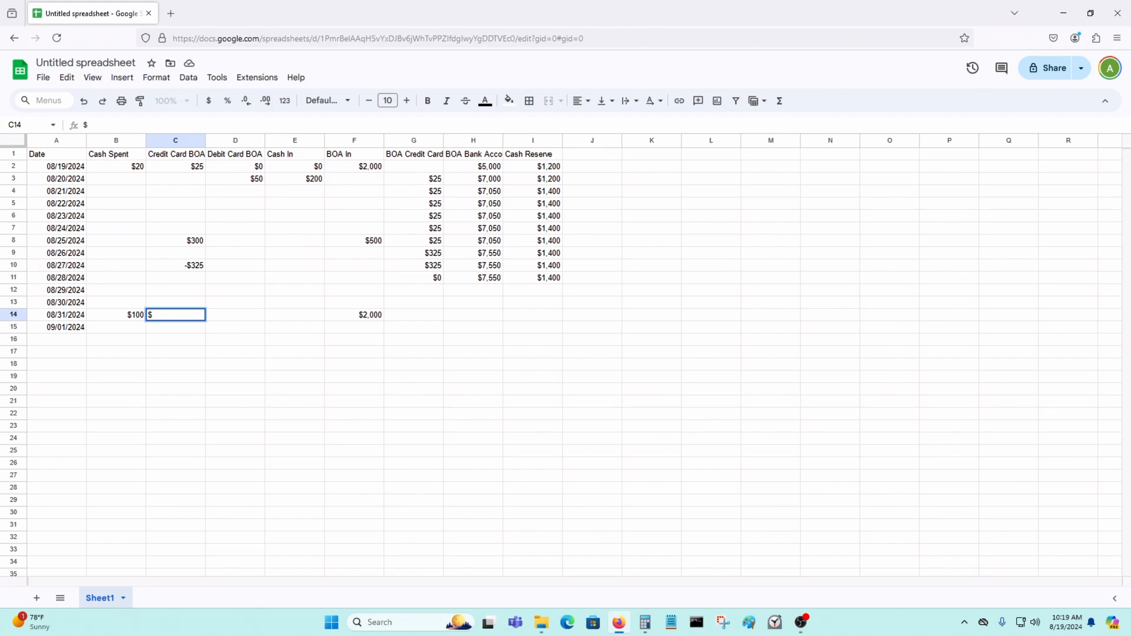
{"action": "type", "text": "900"}
{"action": "key", "text": "Return"}
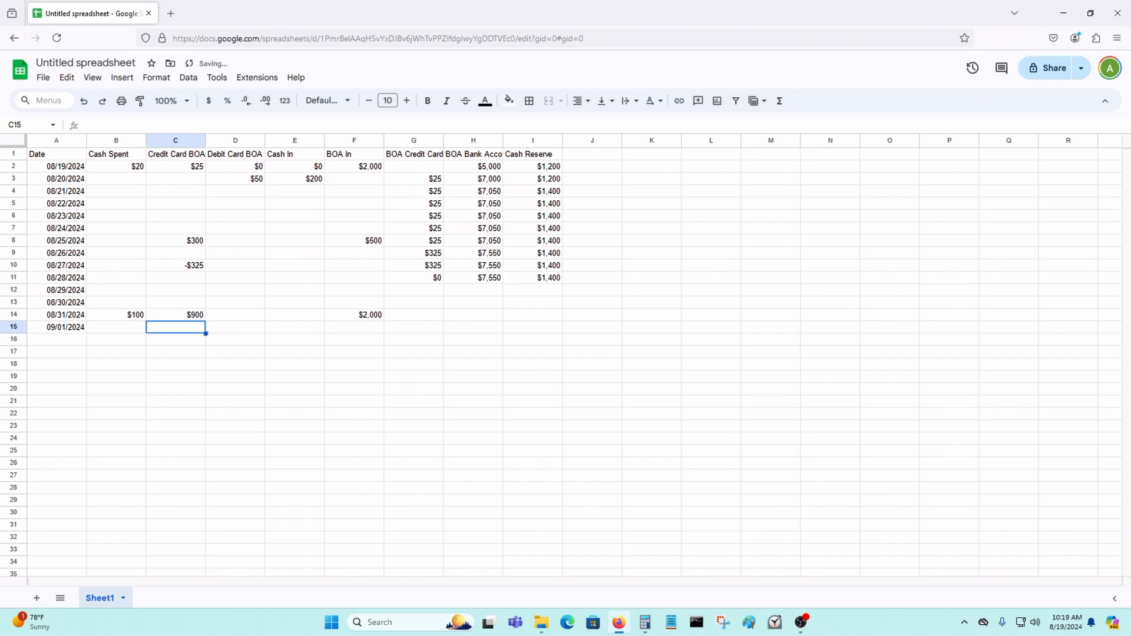
Fill the credit card, bank account and cash reserve formulas from G11:I11 down through row 15
{"action": "key", "text": "Up"}
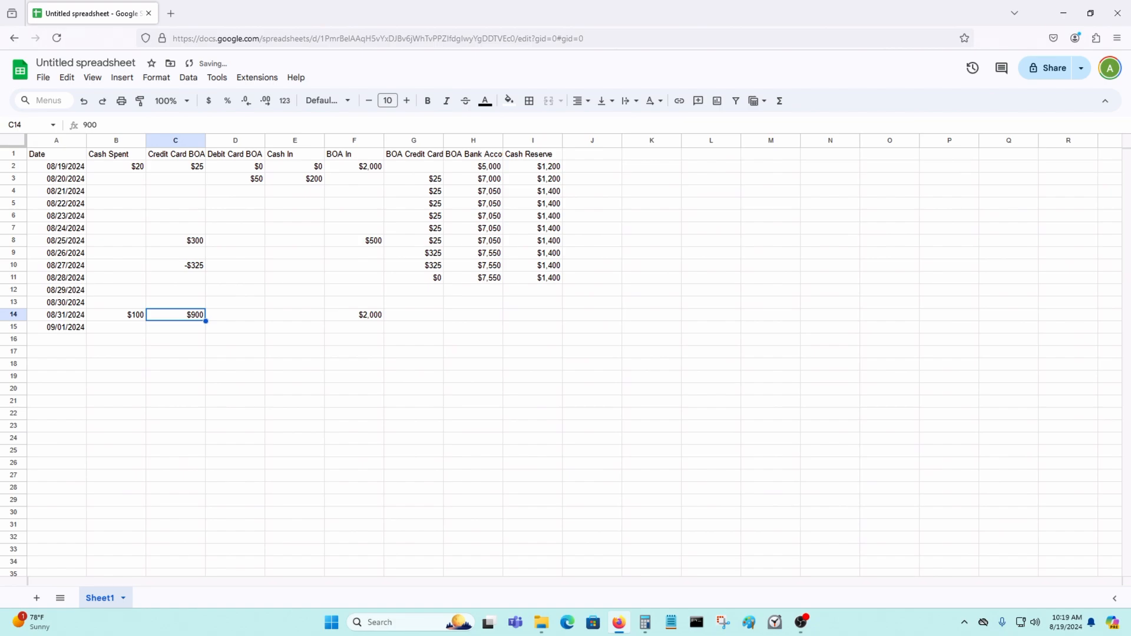
{"action": "key", "text": "Right"}
{"action": "key", "text": "Right"}
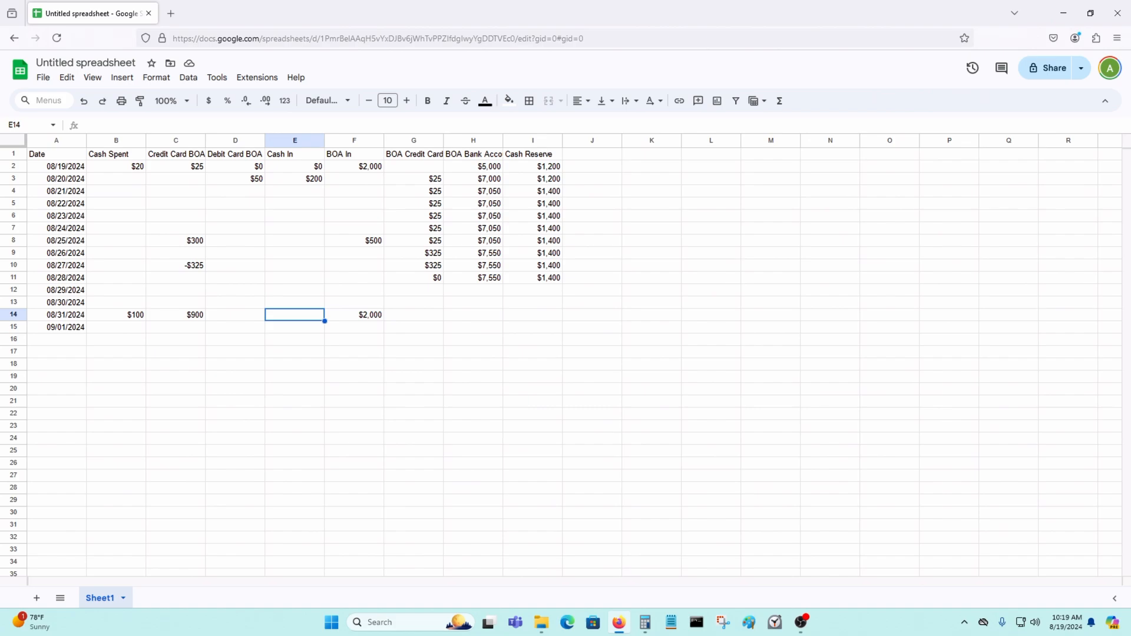
{"action": "left_click_drag", "start_coordinate": [511, 402], "coordinate": [471, 389]}
{"action": "left_click_drag", "start_coordinate": [435, 277], "coordinate": [563, 319]}
{"action": "left_click", "coordinate": [380, 383]}
{"action": "left_click_drag", "start_coordinate": [425, 314], "coordinate": [564, 333]}
{"action": "left_click", "coordinate": [447, 354]}
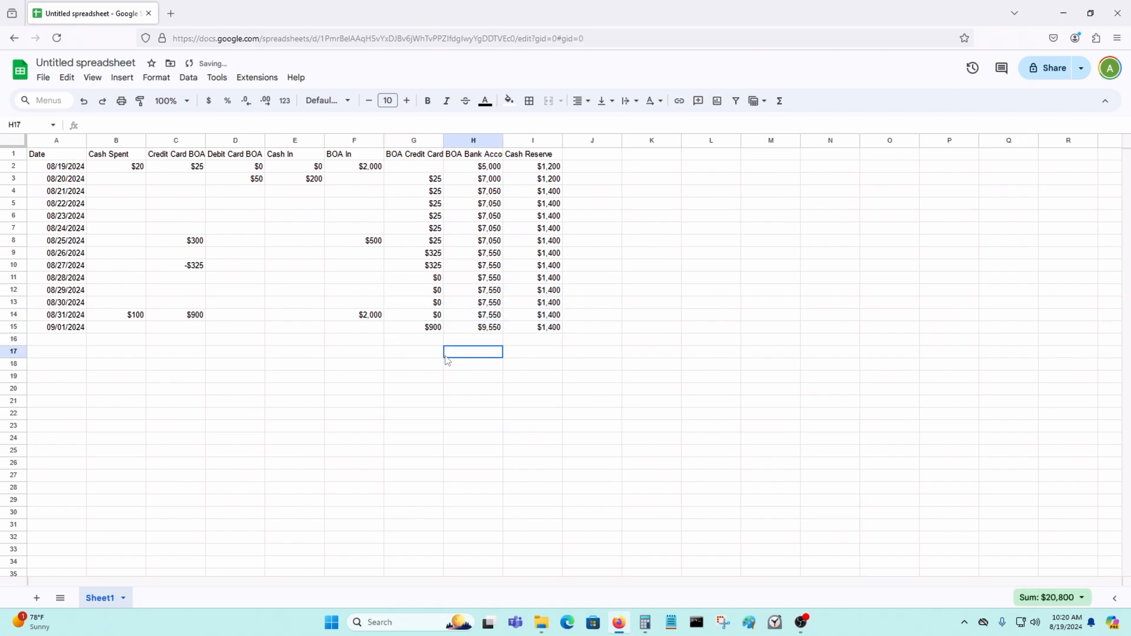
Extend the date series from A15 by one day to 09/02/2024 in A16
{"action": "left_click", "coordinate": [80, 328]}
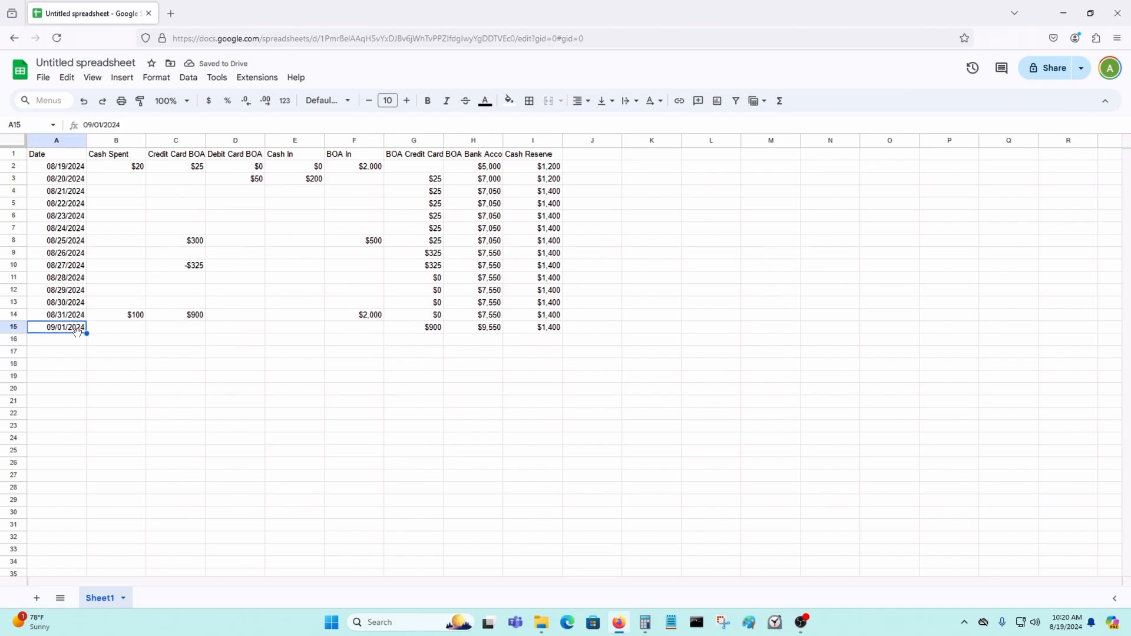
{"action": "left_click_drag", "start_coordinate": [86, 334], "coordinate": [83, 341]}
{"action": "left_click", "coordinate": [253, 395]}
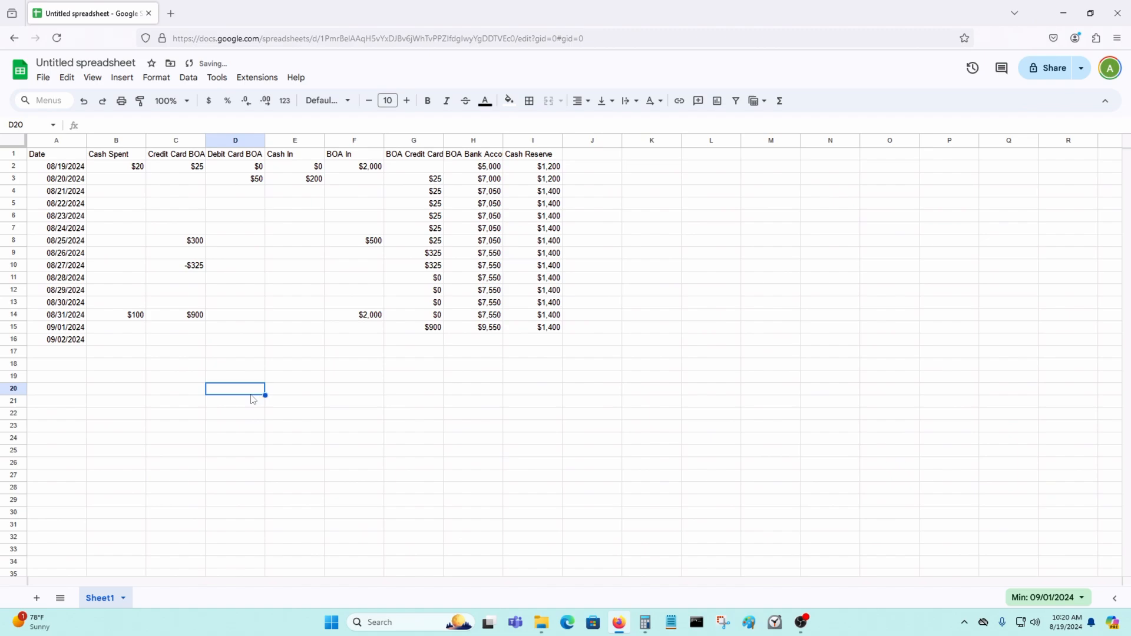
Check the balance formulas in row 15 against the 08/31/2024 entries and trace the Cash Reserve formulas back up to I2
{"action": "left_click", "coordinate": [433, 329]}
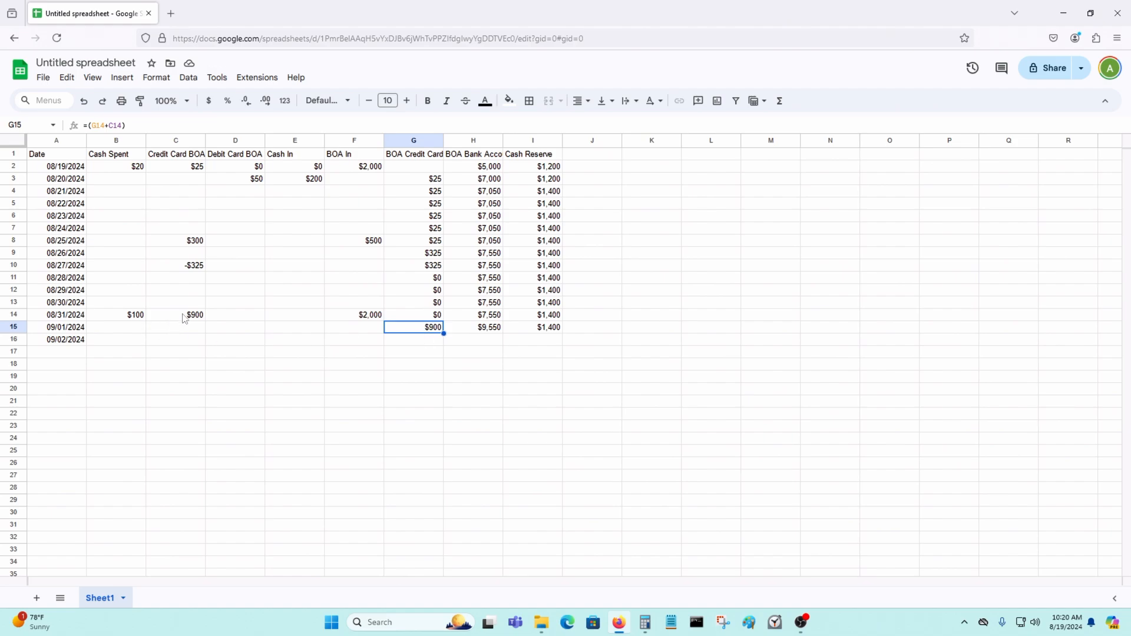
{"action": "left_click", "coordinate": [493, 330]}
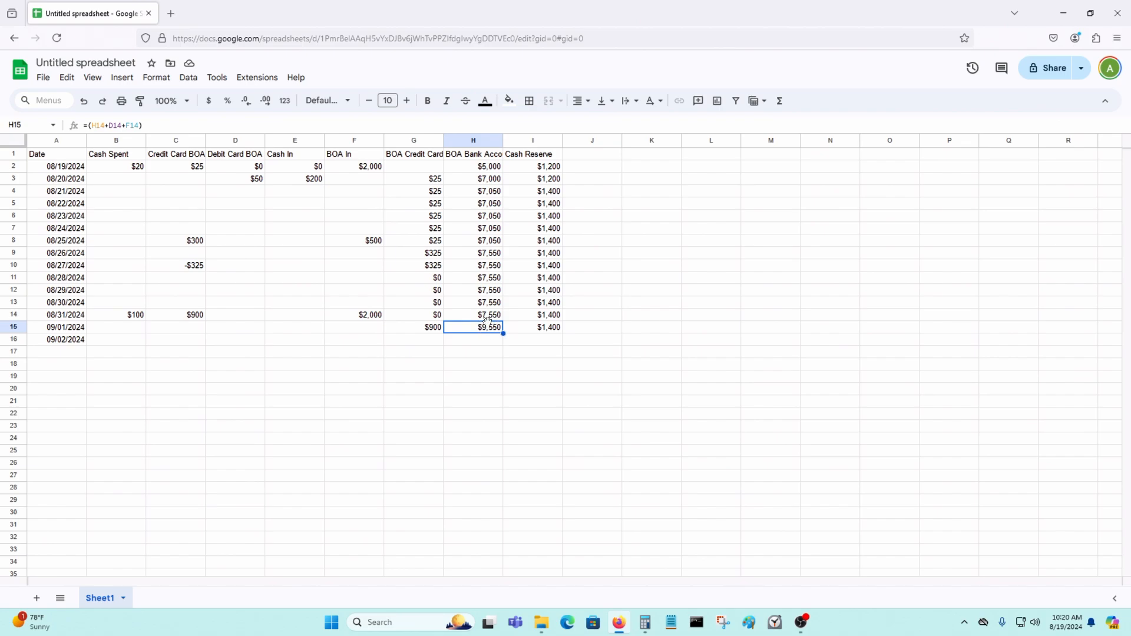
{"action": "left_click", "coordinate": [374, 317]}
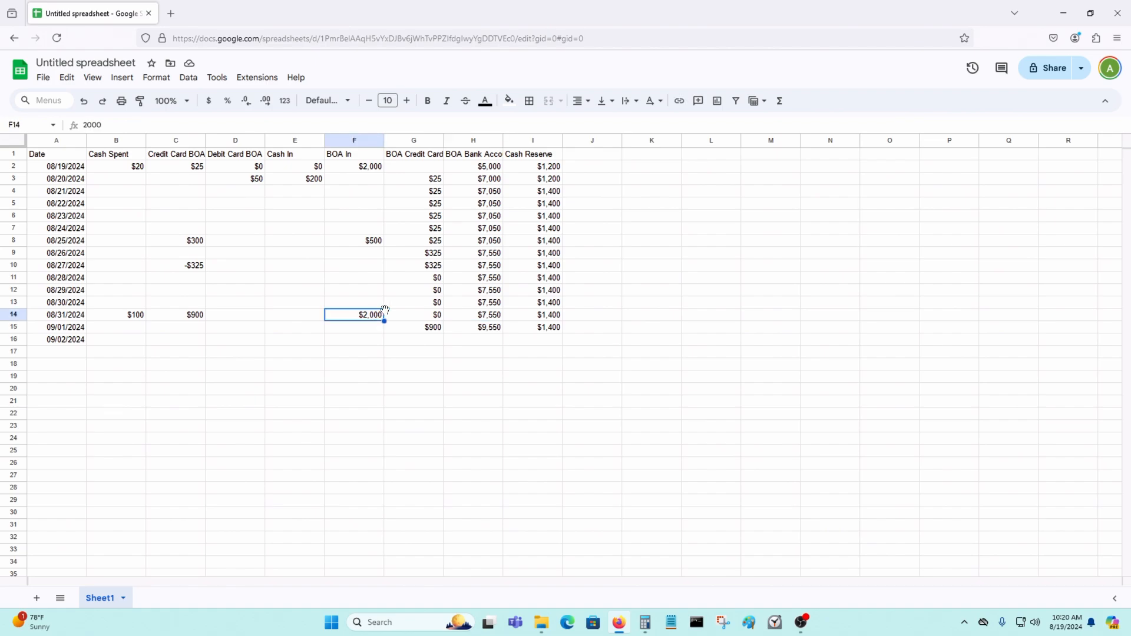
{"action": "left_click", "coordinate": [551, 330]}
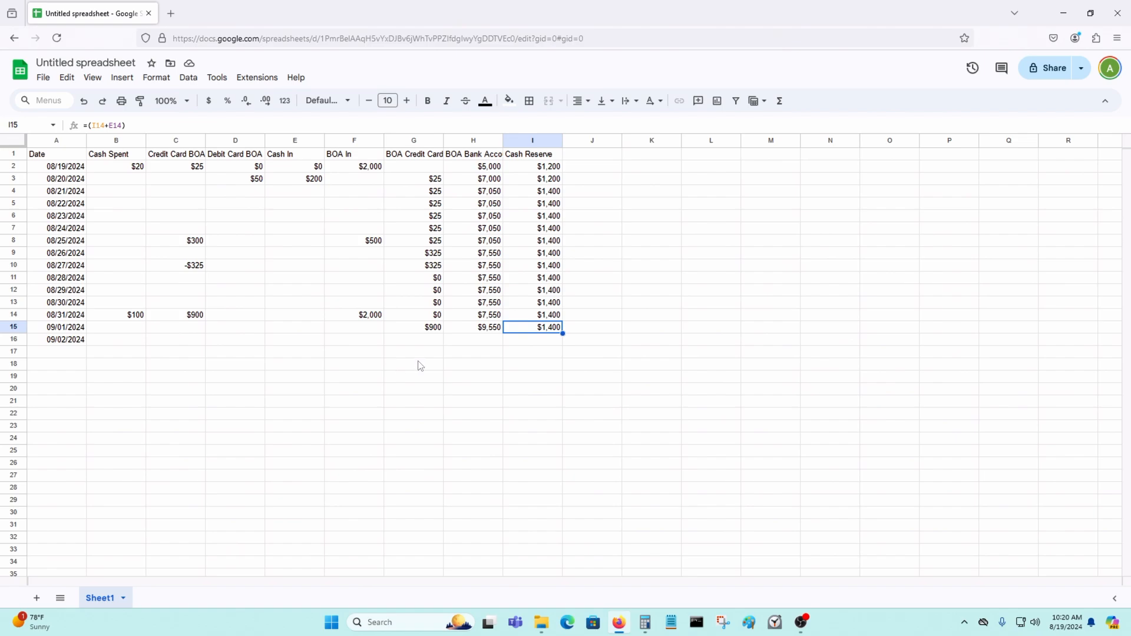
{"action": "left_click", "coordinate": [144, 330]}
{"action": "left_click", "coordinate": [145, 318]}
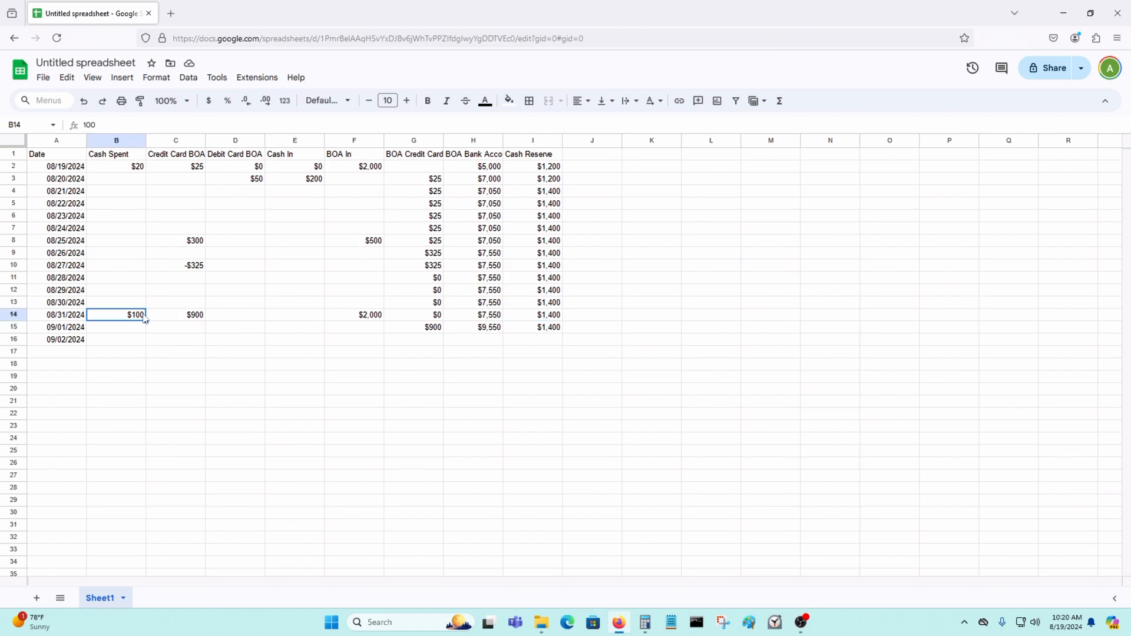
{"action": "left_click", "coordinate": [544, 306]}
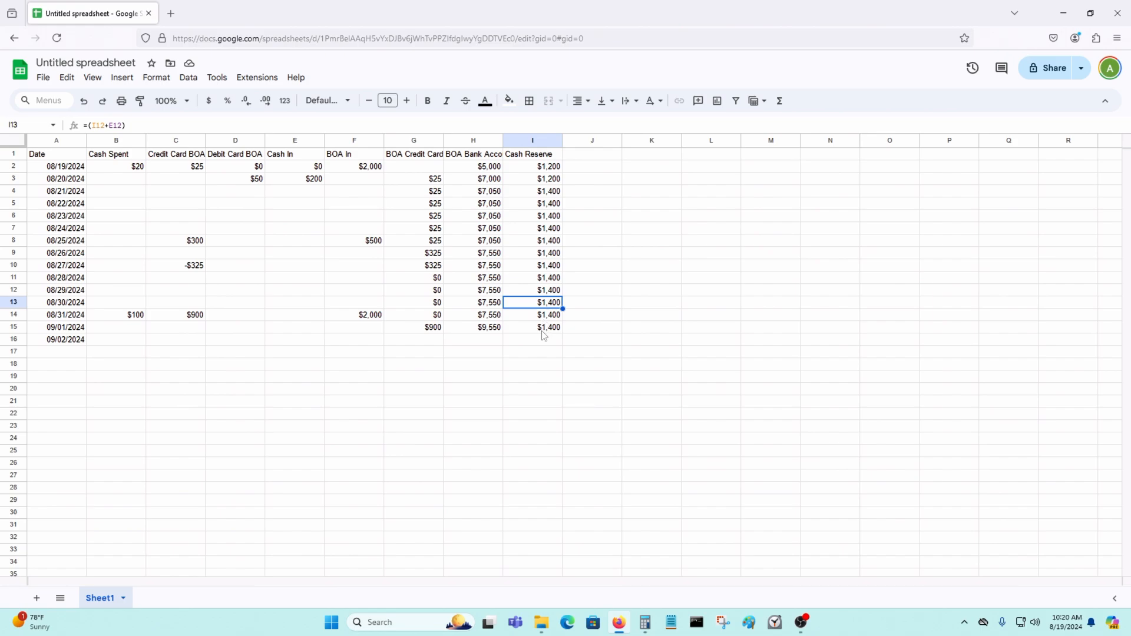
{"action": "left_click", "coordinate": [554, 242]}
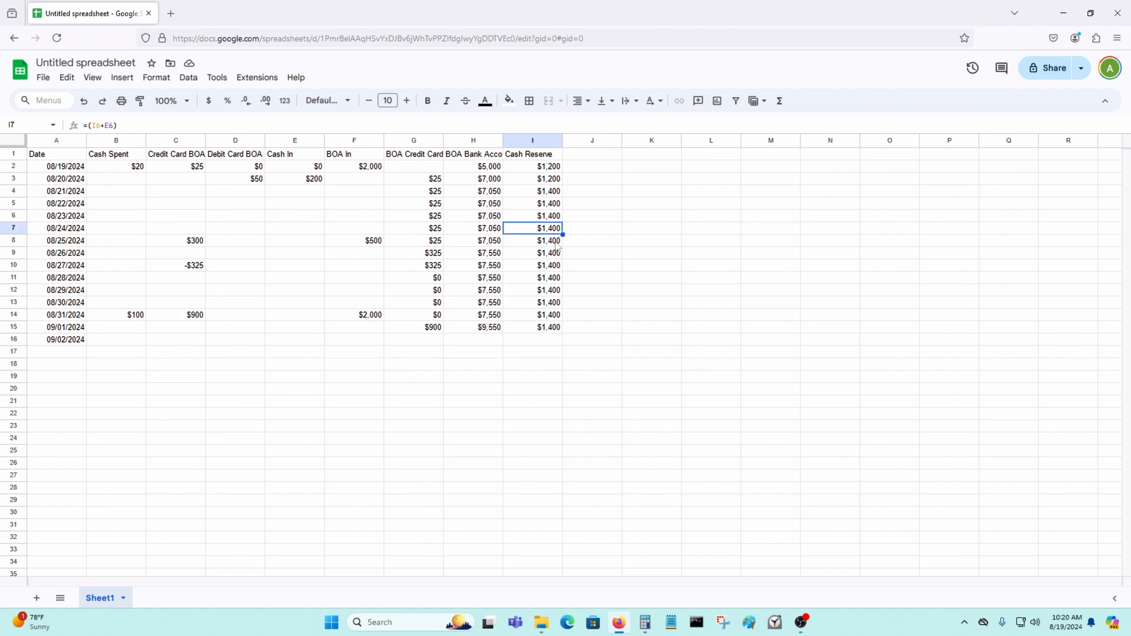
{"action": "left_click", "coordinate": [555, 180]}
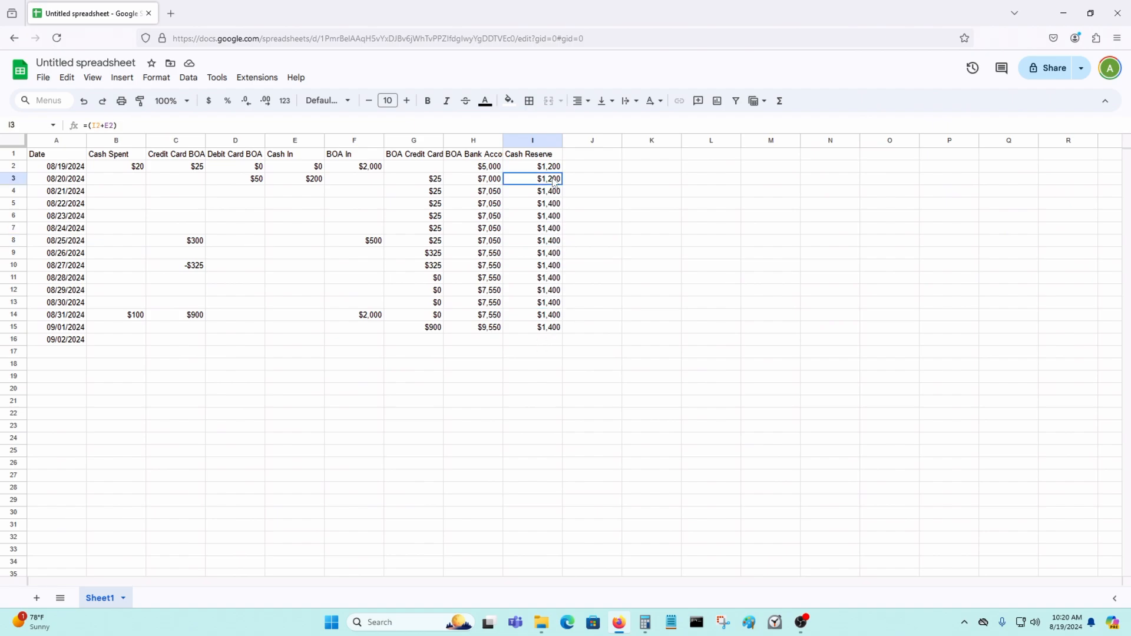
{"action": "left_click", "coordinate": [555, 169]}
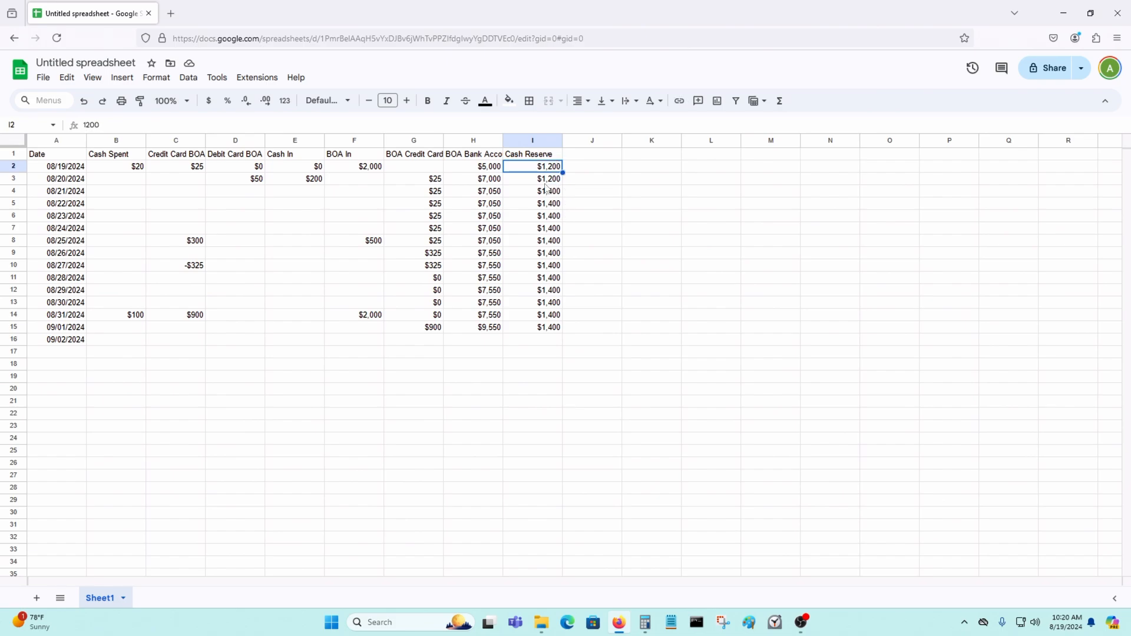
Add the Cash Spent cell to the Cash Reserve formula in I3, making it =(I2+E2+B2)
{"action": "key", "text": "Down"}
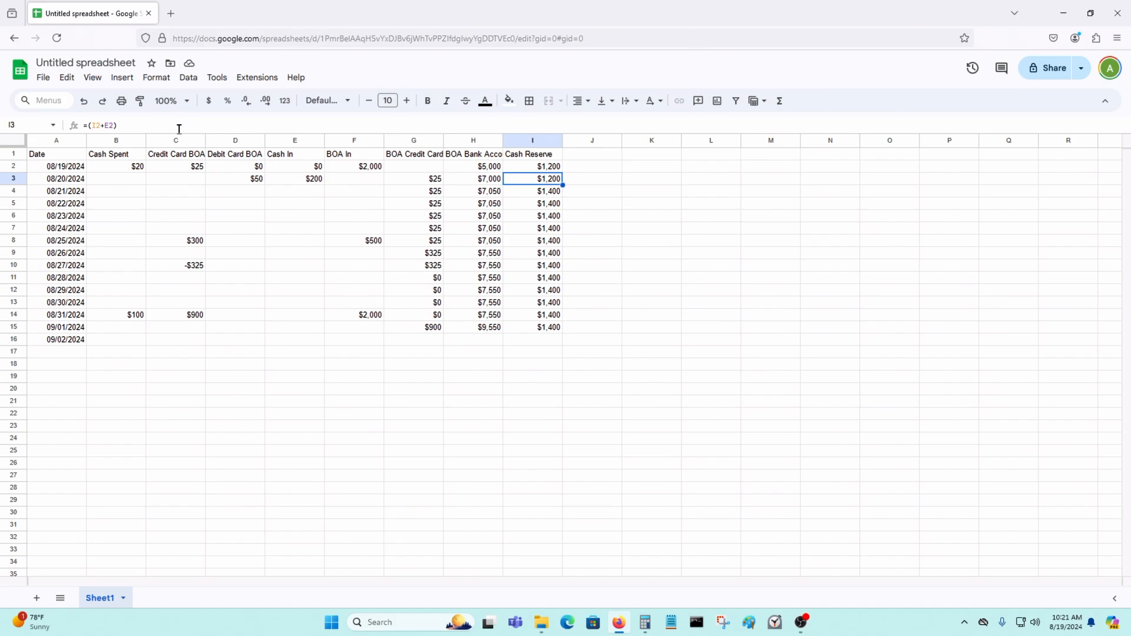
{"action": "left_click", "coordinate": [207, 126]}
{"action": "key", "text": "BackSpace"}
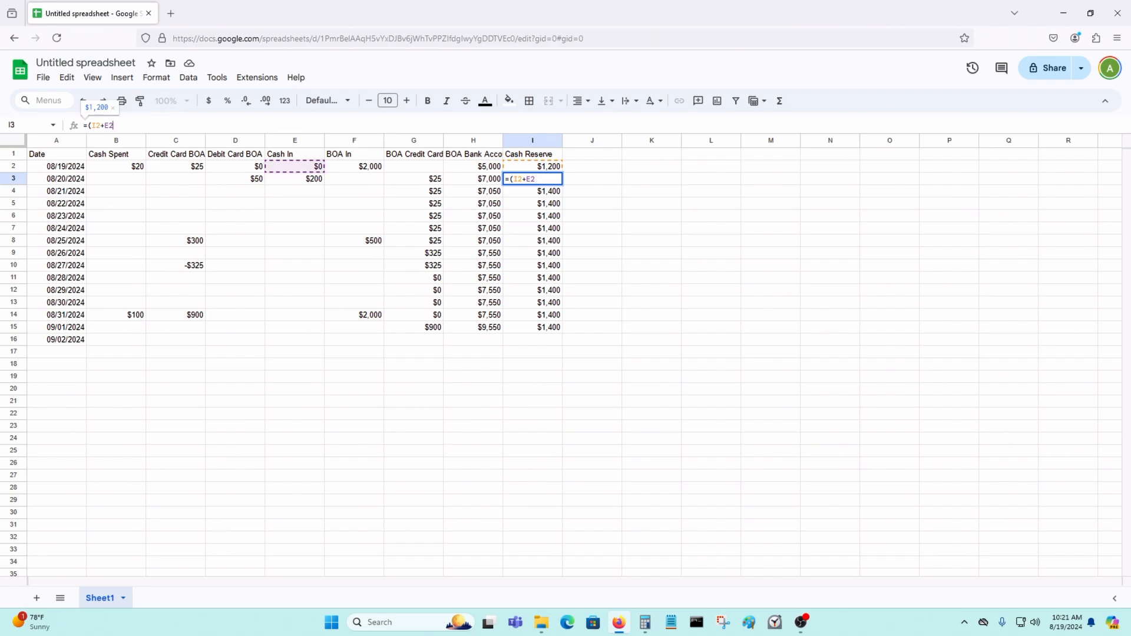
{"action": "type", "text": "+"}
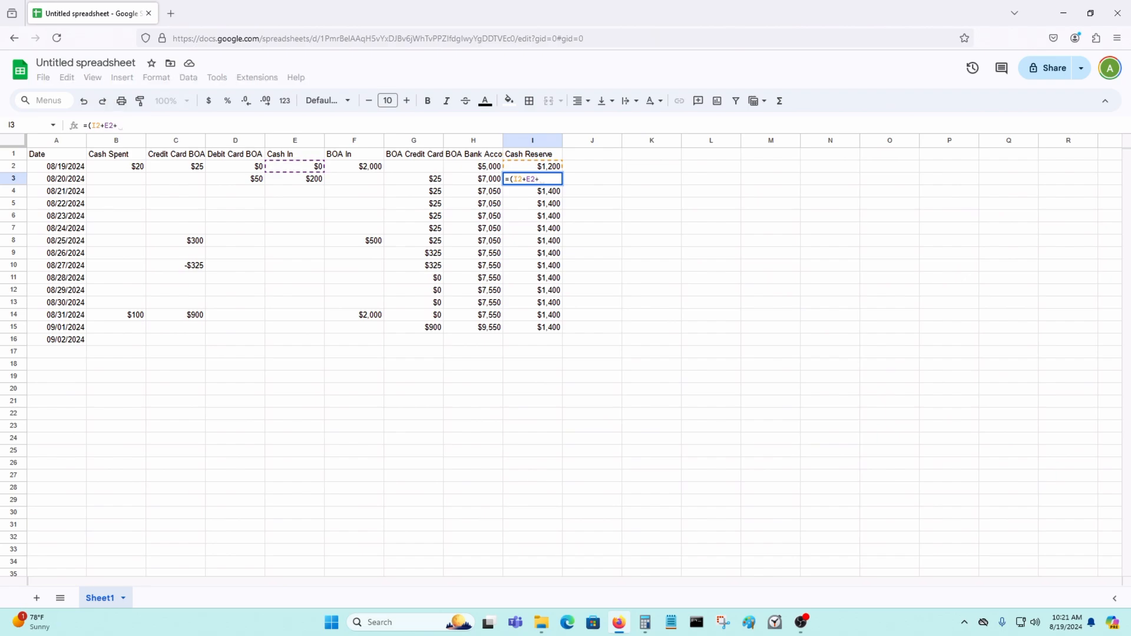
{"action": "left_click", "coordinate": [126, 166]}
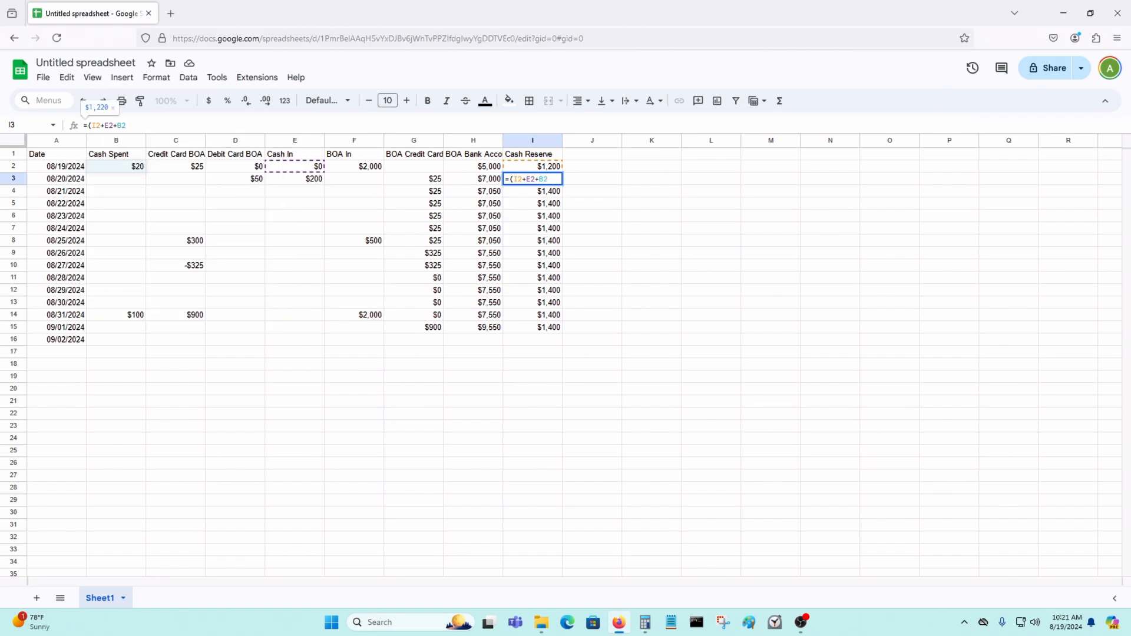
{"action": "type", "text": ")"}
{"action": "key", "text": "Return"}
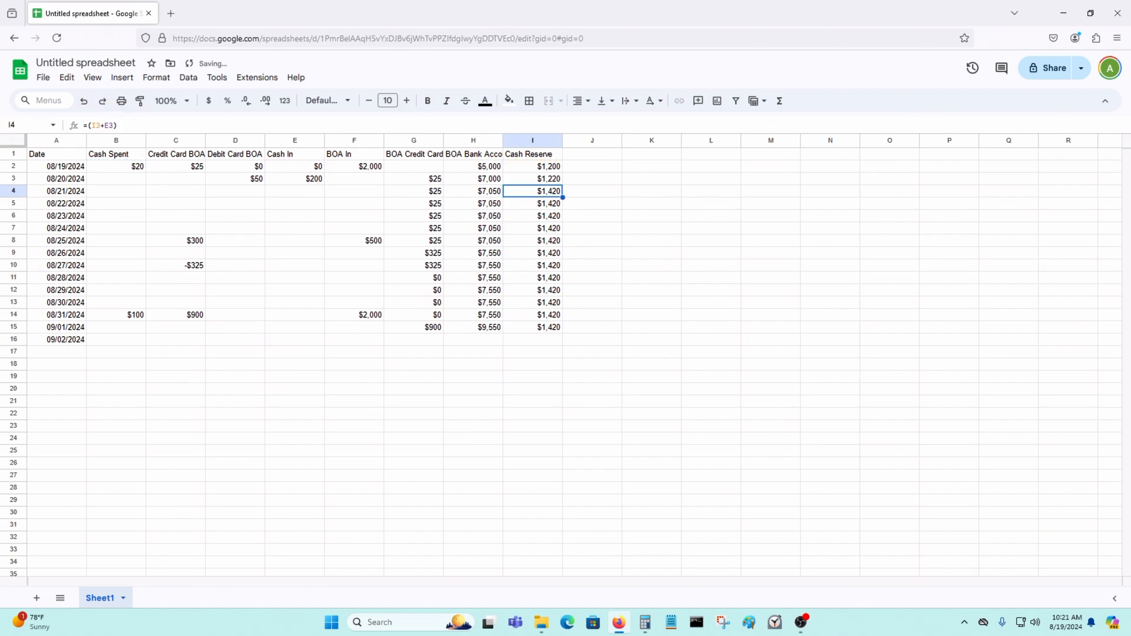
Change the Cash Spent amount for 08/19/2024 in B2 to -$20
{"action": "left_click", "coordinate": [132, 167]}
{"action": "left_click", "coordinate": [103, 129]}
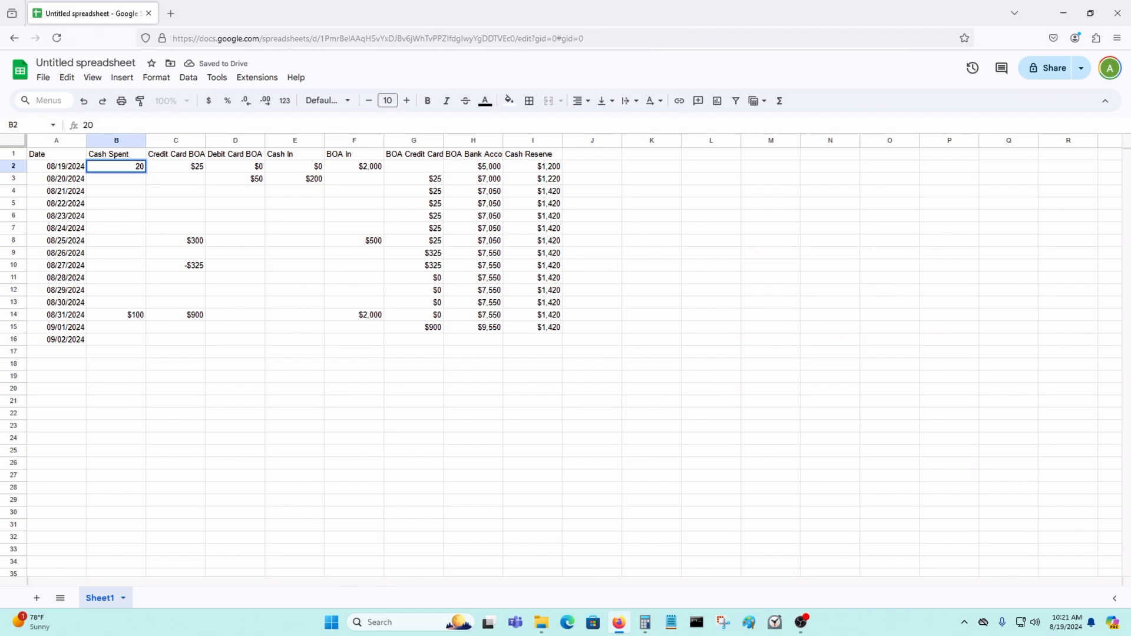
{"action": "type", "text": "$"}
{"action": "key", "text": "Return"}
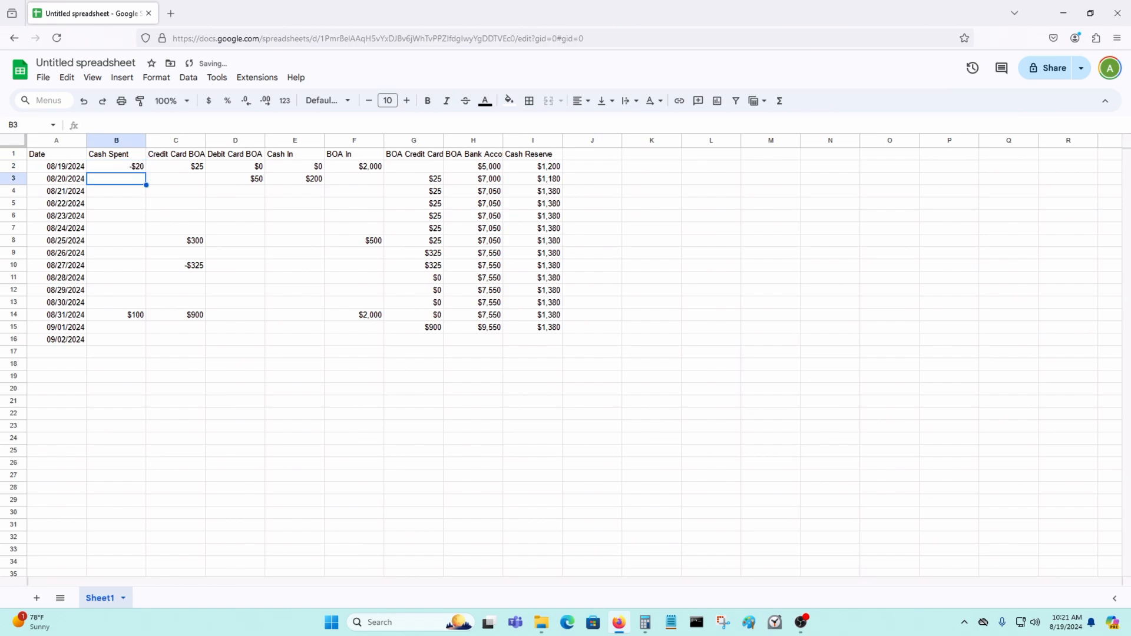
Change the Cash Spent amount for 08/31/2024 in B14 to -$100
{"action": "key", "text": "Down"}
{"action": "key", "text": "Down"}
{"action": "key", "text": "Down"}
{"action": "key", "text": "Down"}
{"action": "key", "text": "Down"}
{"action": "key", "text": "Down"}
{"action": "key", "text": "Down"}
{"action": "key", "text": "Down"}
{"action": "key", "text": "Down"}
{"action": "key", "text": "Down"}
{"action": "key", "text": "Down"}
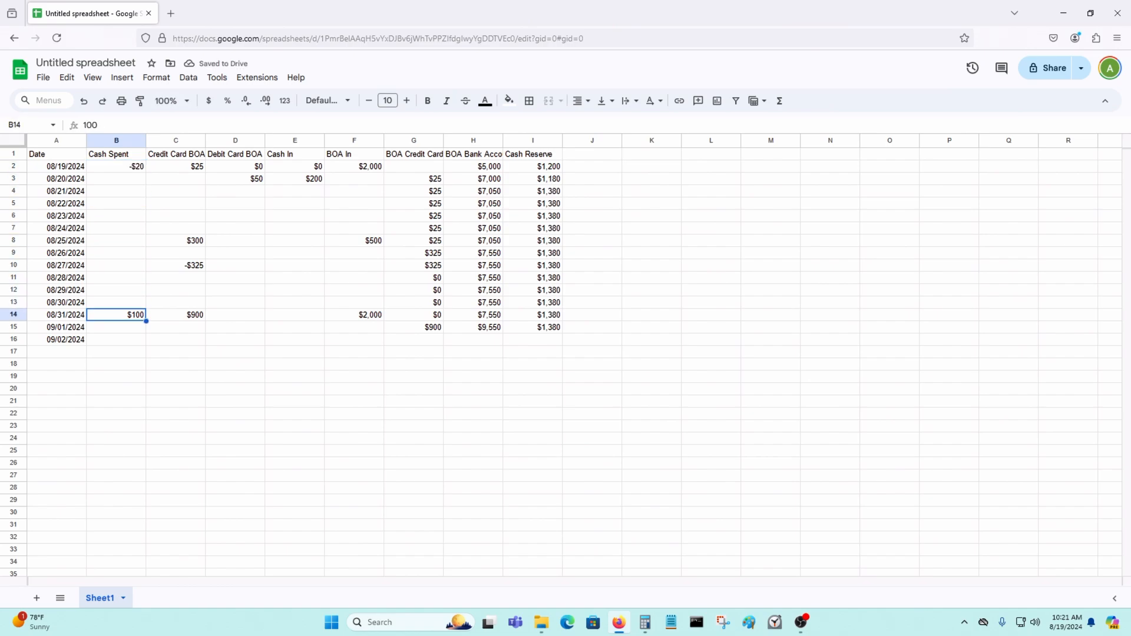
{"action": "type", "text": "-"}
{"action": "type", "text": "100"}
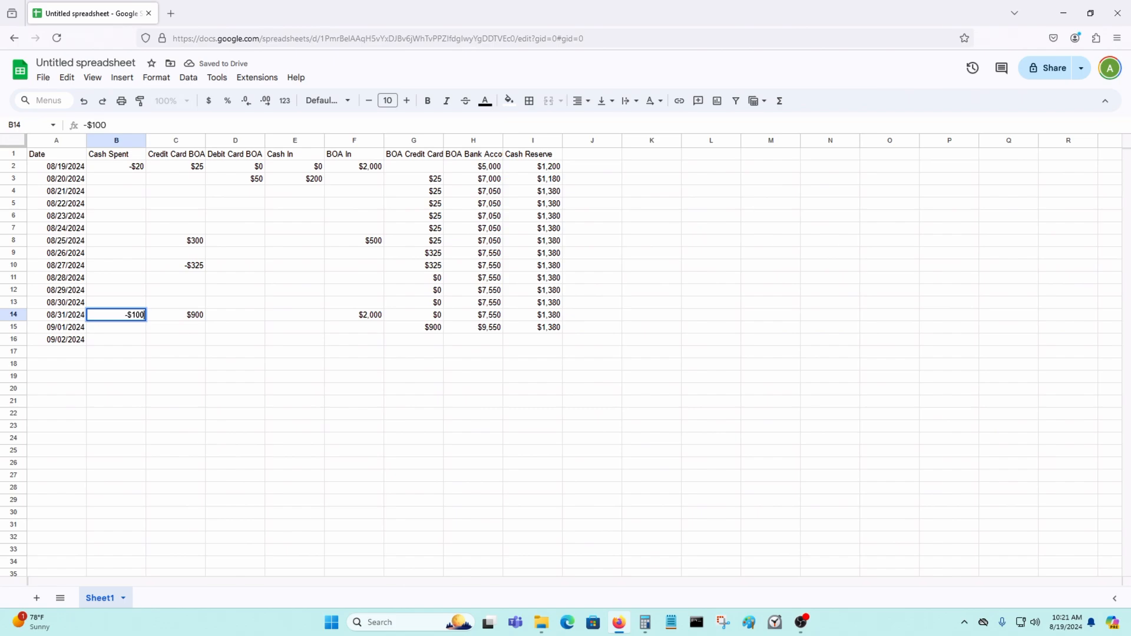
{"action": "key", "text": "Return"}
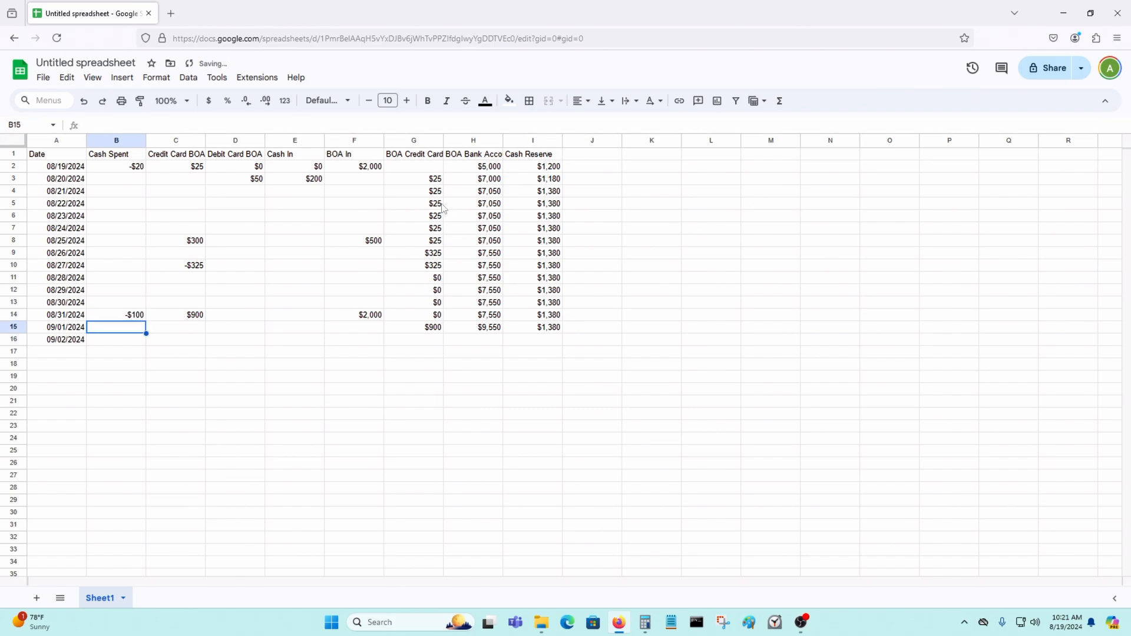
Edit the Cash Reserve formula in I3 so that it subtracts the Cash Spent amount in B2 instead of adding it
{"action": "left_click", "coordinate": [122, 158]}
{"action": "left_click", "coordinate": [123, 169]}
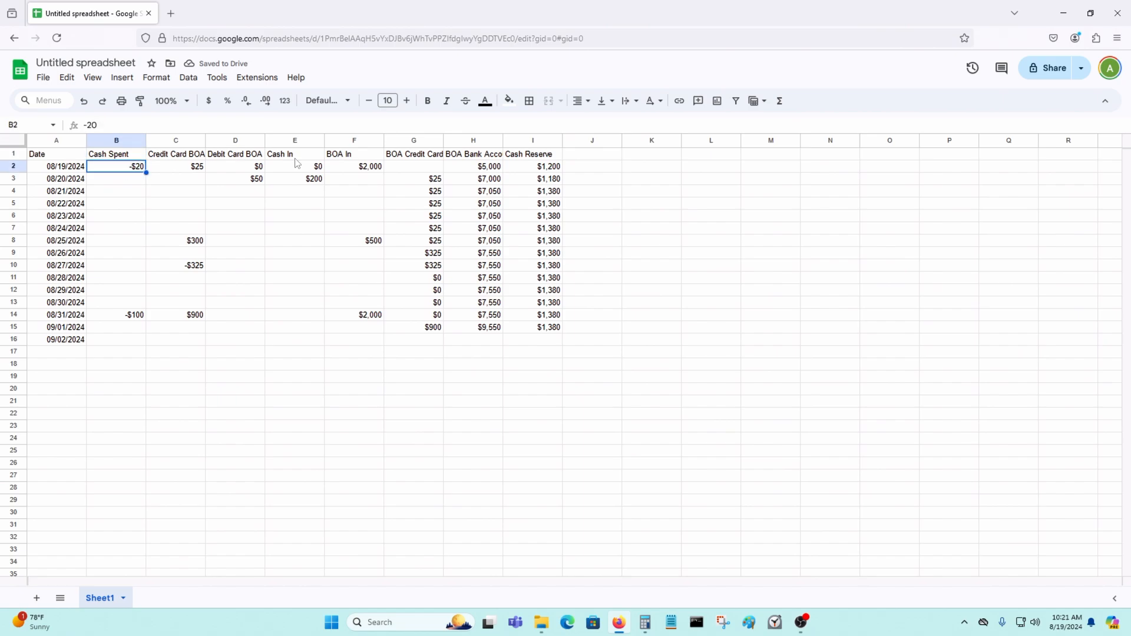
{"action": "left_click", "coordinate": [552, 180]}
{"action": "left_click", "coordinate": [552, 158]}
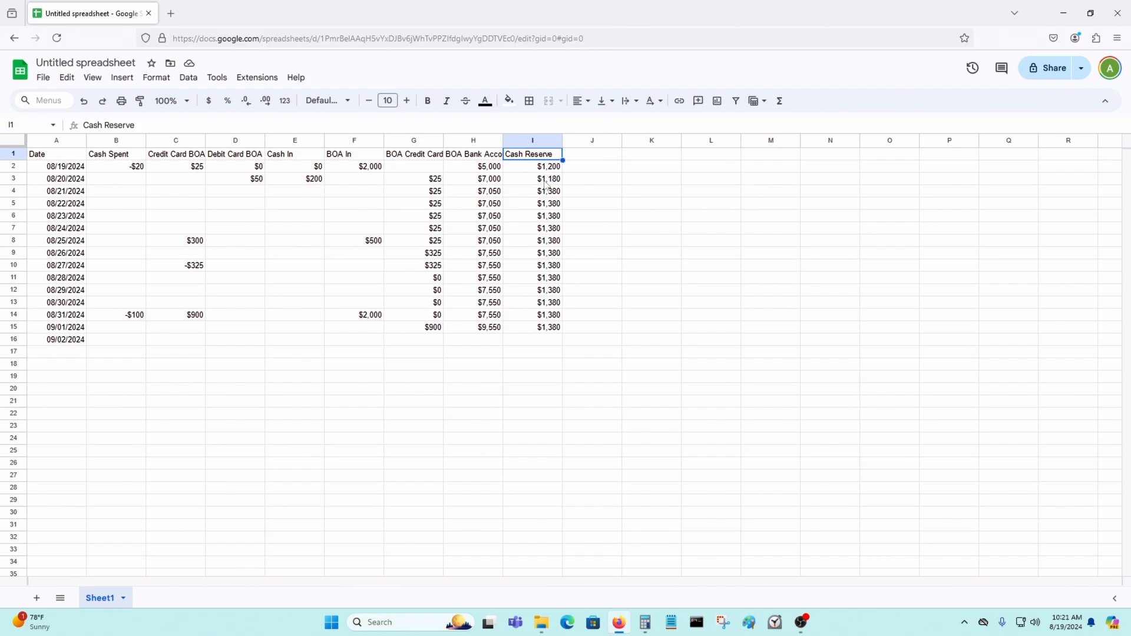
{"action": "left_click", "coordinate": [548, 182]}
{"action": "left_click", "coordinate": [124, 131]}
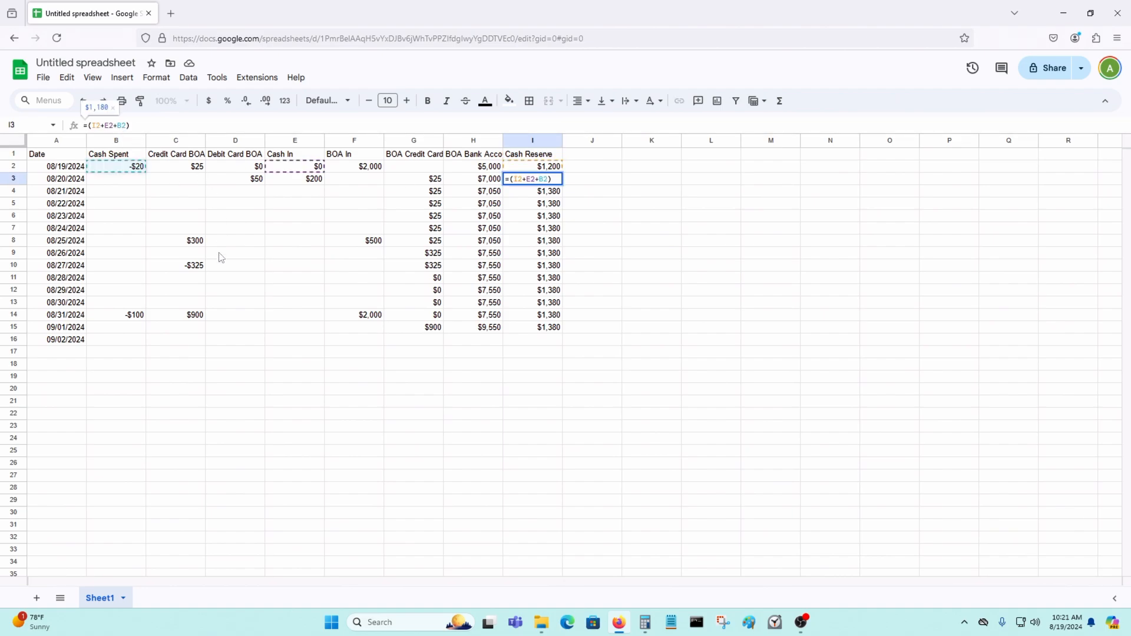
{"action": "key", "text": "BackSpace"}
{"action": "type", "text": "-"}
{"action": "key", "text": "Return"}
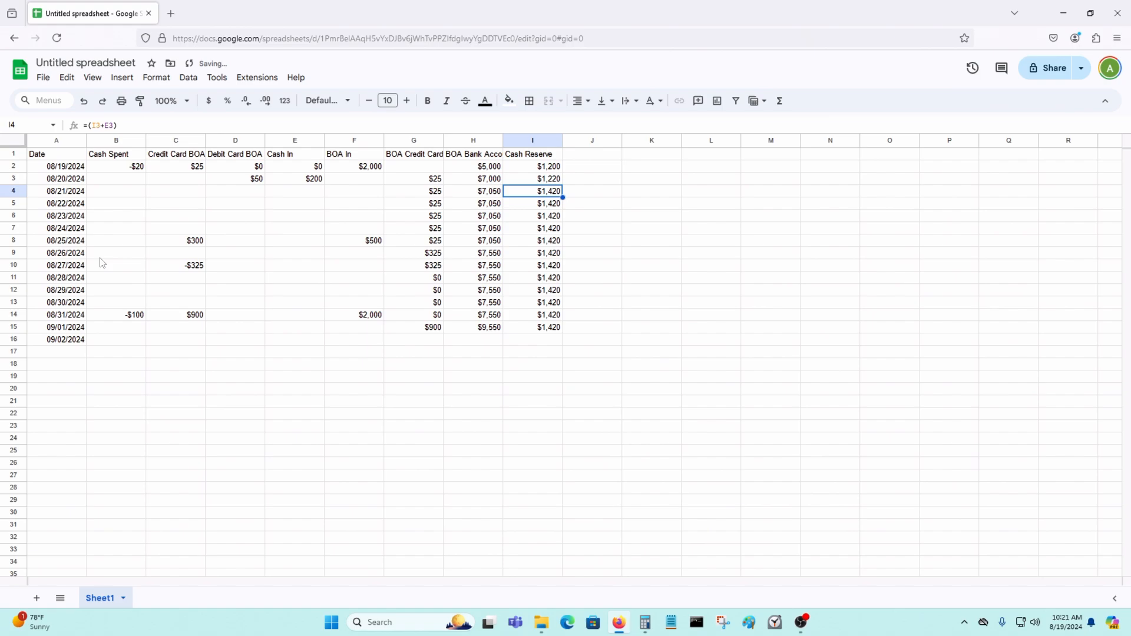
Move the $1,200 starting Cash Reserve value from I2 down to I3
{"action": "left_click", "coordinate": [559, 169]}
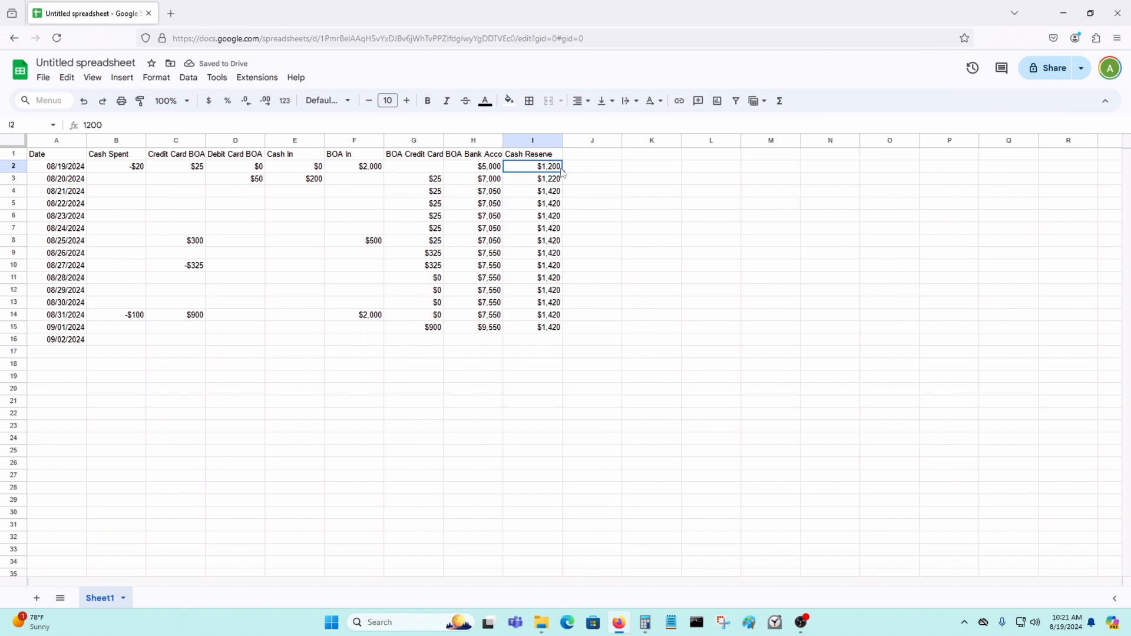
{"action": "left_click_drag", "start_coordinate": [560, 168], "coordinate": [558, 181]}
{"action": "left_click", "coordinate": [552, 169]}
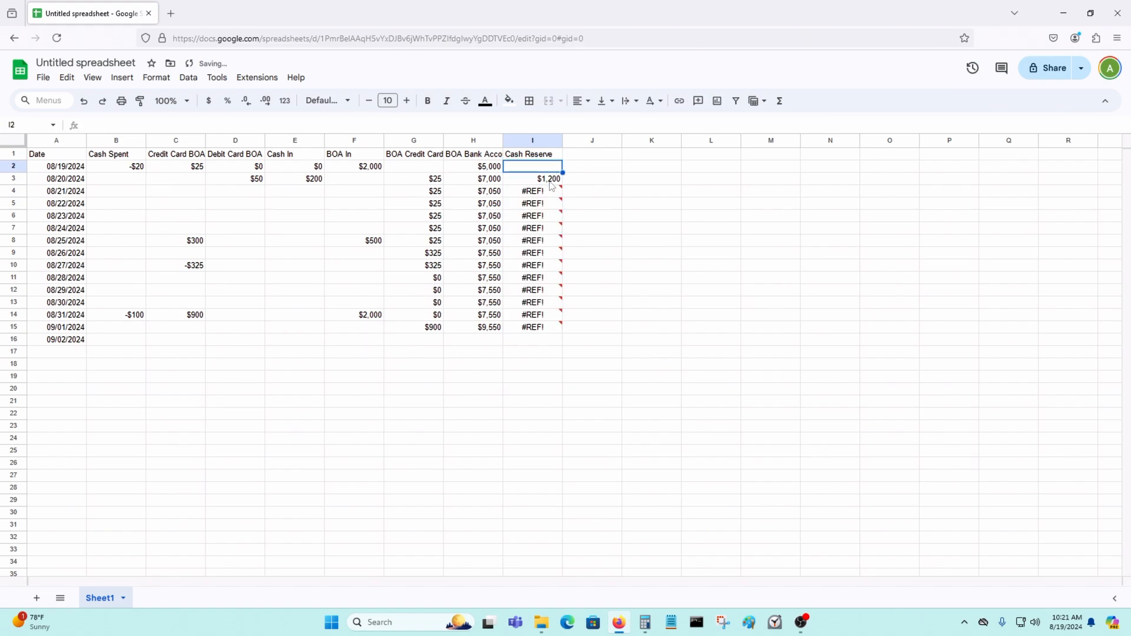
Clear the Cash Reserve formulas from I4 through I15
{"action": "left_click", "coordinate": [551, 181]}
{"action": "left_click", "coordinate": [549, 190]}
{"action": "left_click_drag", "start_coordinate": [547, 319], "coordinate": [548, 190]}
{"action": "left_click", "coordinate": [553, 339]}
{"action": "key", "text": "Delete"}
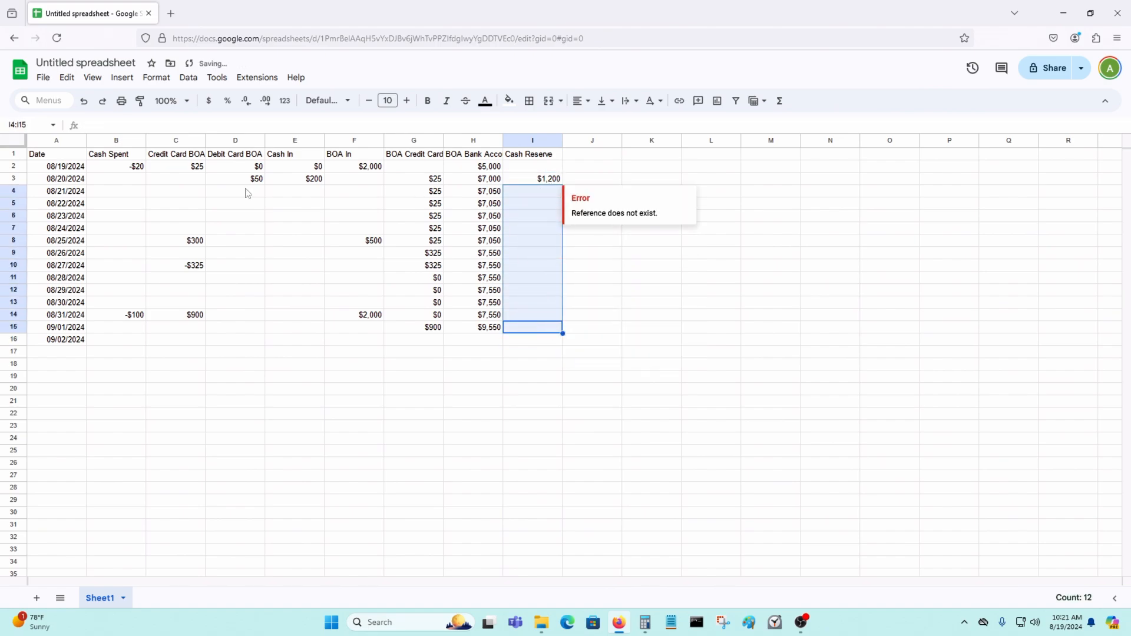
Set the Cash Spent amount for 08/19/2024 in B2 to $20
{"action": "left_click", "coordinate": [142, 167]}
{"action": "type", "text": "$@0"}
{"action": "key", "text": "Return"}
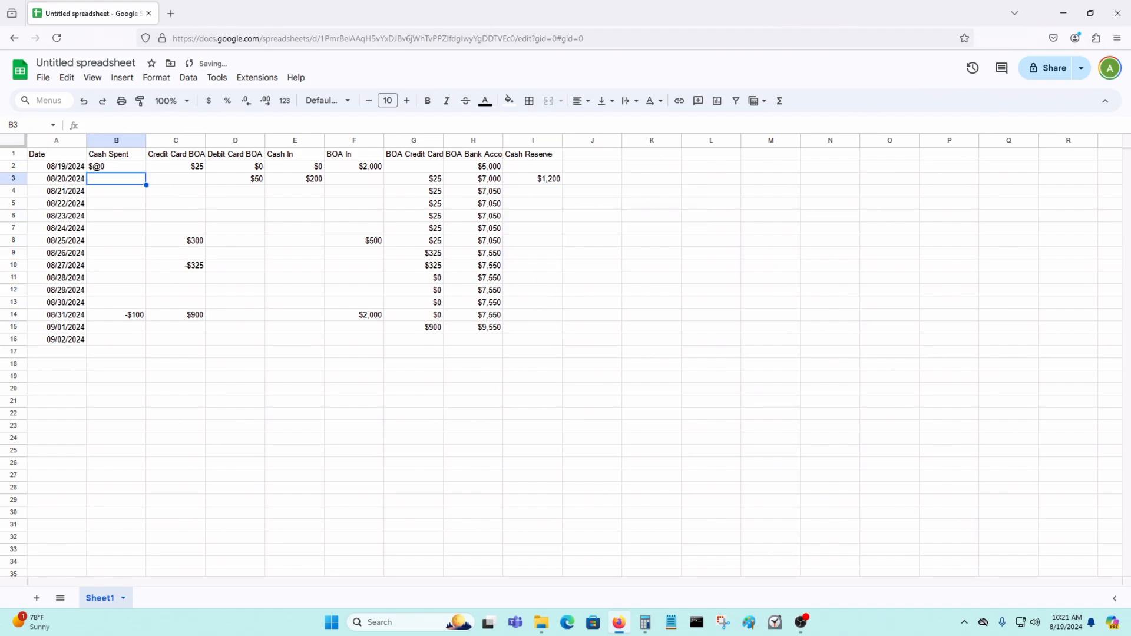
{"action": "key", "text": "Up"}
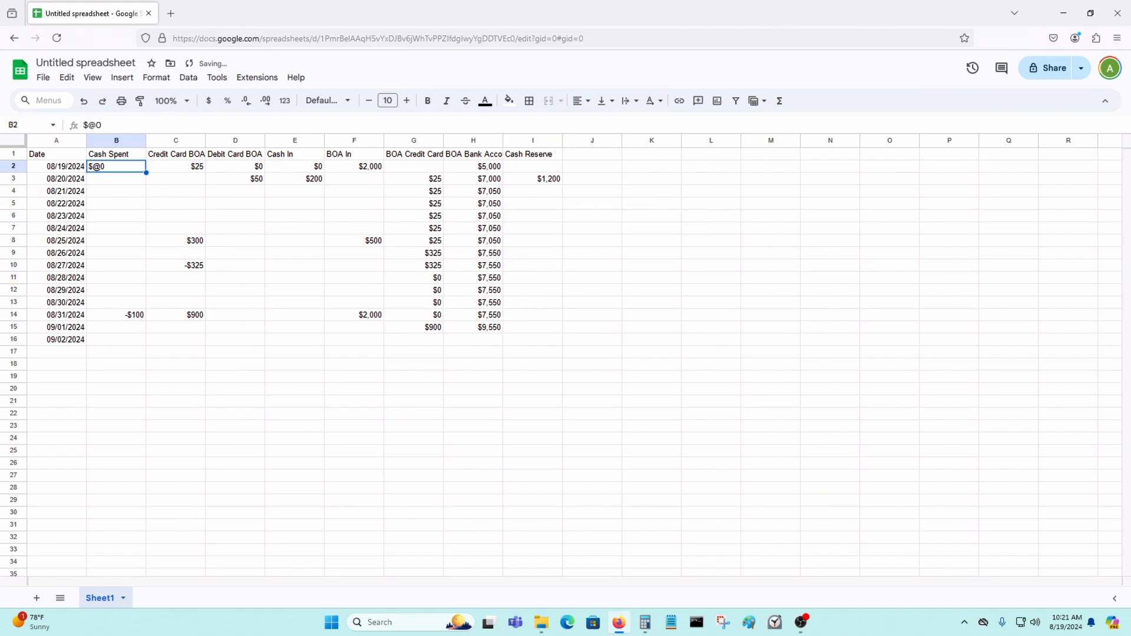
{"action": "type", "text": "20"}
{"action": "key", "text": "Return"}
Check the Cash Reserve value in I3 and the bank account formula in H3
{"action": "key", "text": "Up"}
{"action": "key", "text": "Down"}
{"action": "key", "text": "Right"}
{"action": "key", "text": "Right"}
{"action": "key", "text": "Right"}
{"action": "key", "text": "Right"}
{"action": "key", "text": "Right"}
{"action": "key", "text": "Right"}
{"action": "key", "text": "Right"}
{"action": "key", "text": "Right"}
{"action": "key", "text": "Right"}
{"action": "key", "text": "Right"}
{"action": "key", "text": "Left"}
{"action": "key", "text": "Left"}
{"action": "key", "text": "Left"}
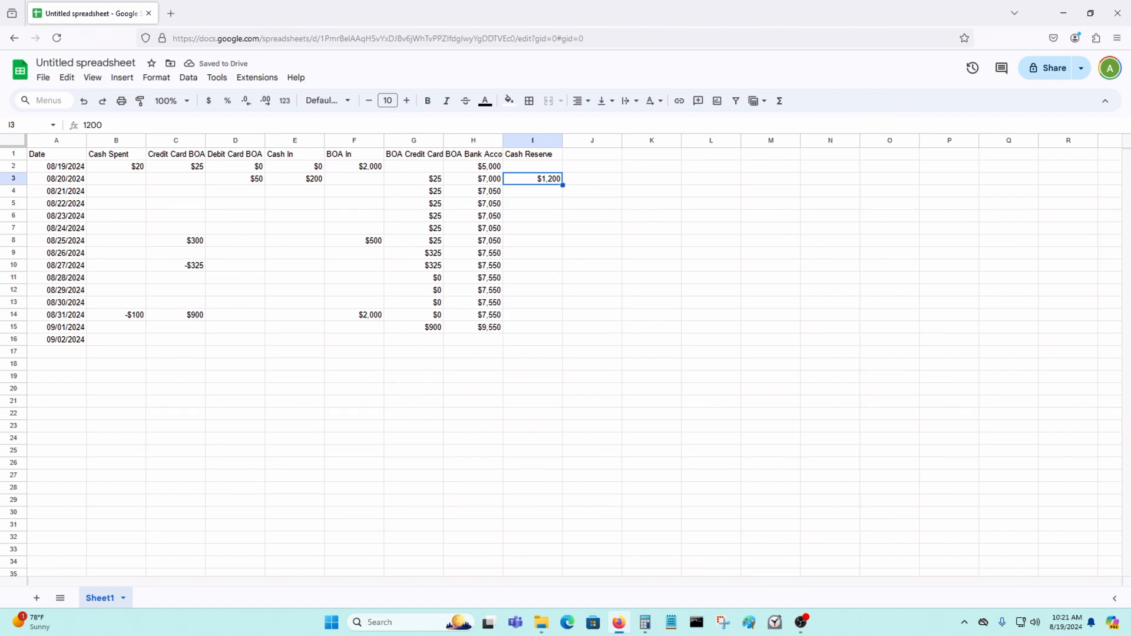
{"action": "key", "text": "Left"}
{"action": "key", "text": "Right"}
{"action": "key", "text": "Left"}
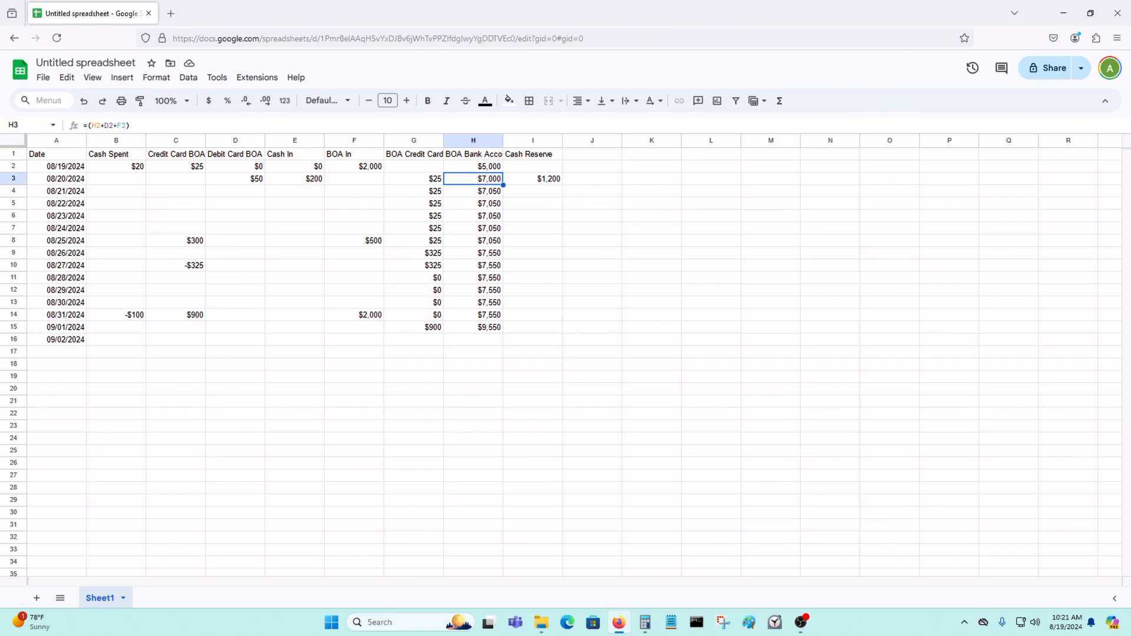
Clear the Cash Reserve value in I3
{"action": "key", "text": "Right"}
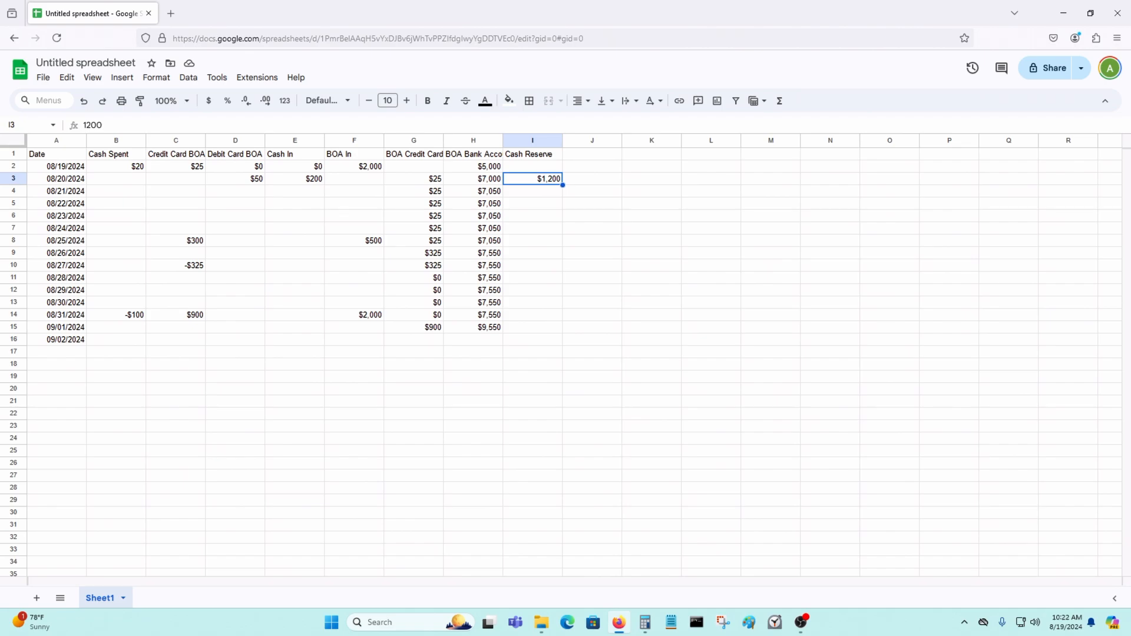
{"action": "key", "text": "Delete"}
{"action": "key", "text": "Up"}
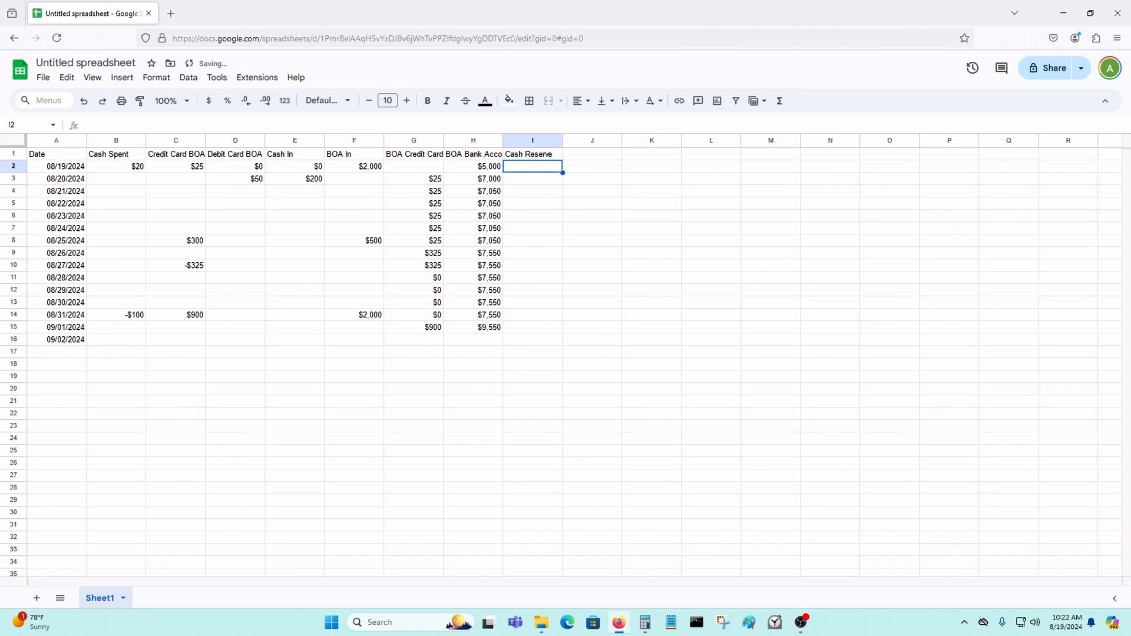
{"action": "key", "text": "Down"}
{"action": "type", "text": "=("}
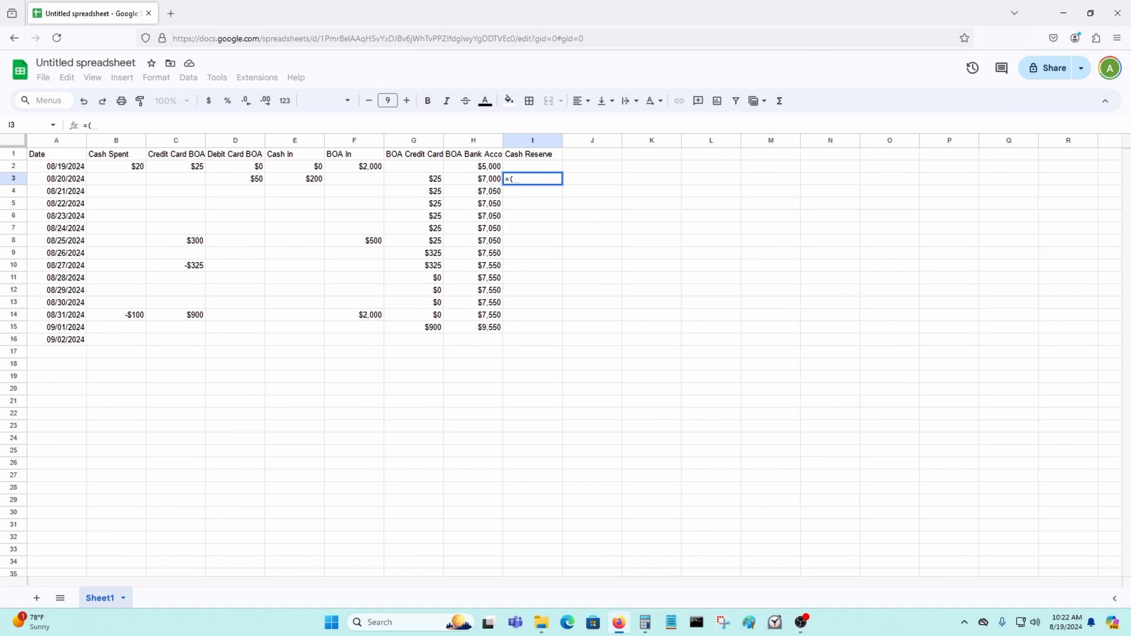
{"action": "key", "text": "Escape"}
Set the starting Cash Reserve for 08/19/2024 in I2 to $1,000
{"action": "left_click", "coordinate": [532, 167]}
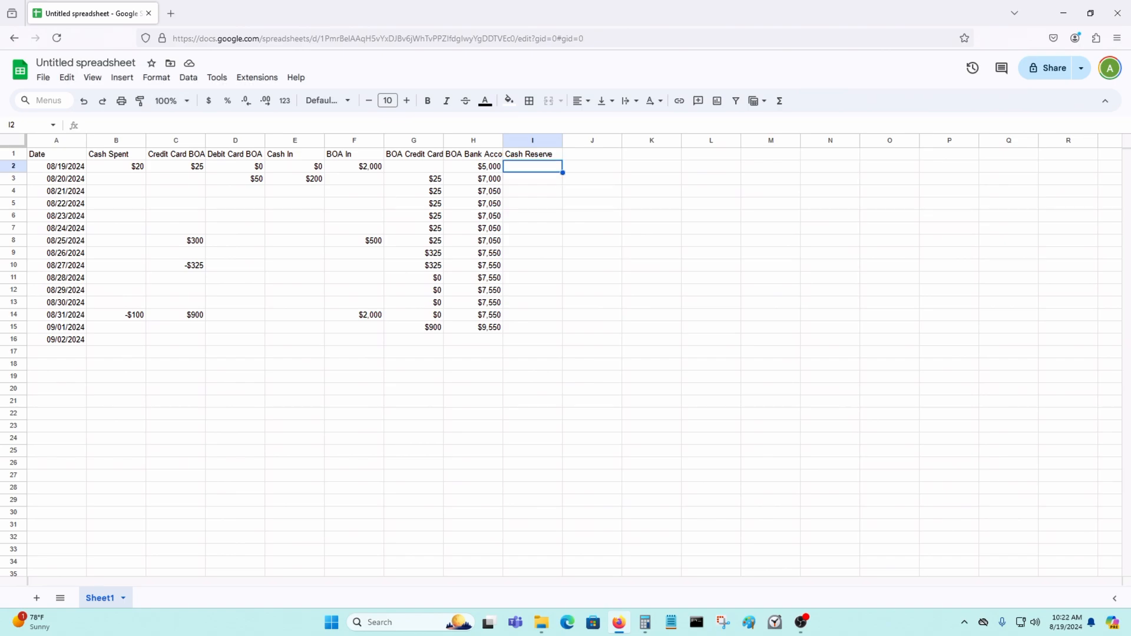
{"action": "type", "text": "$1000"}
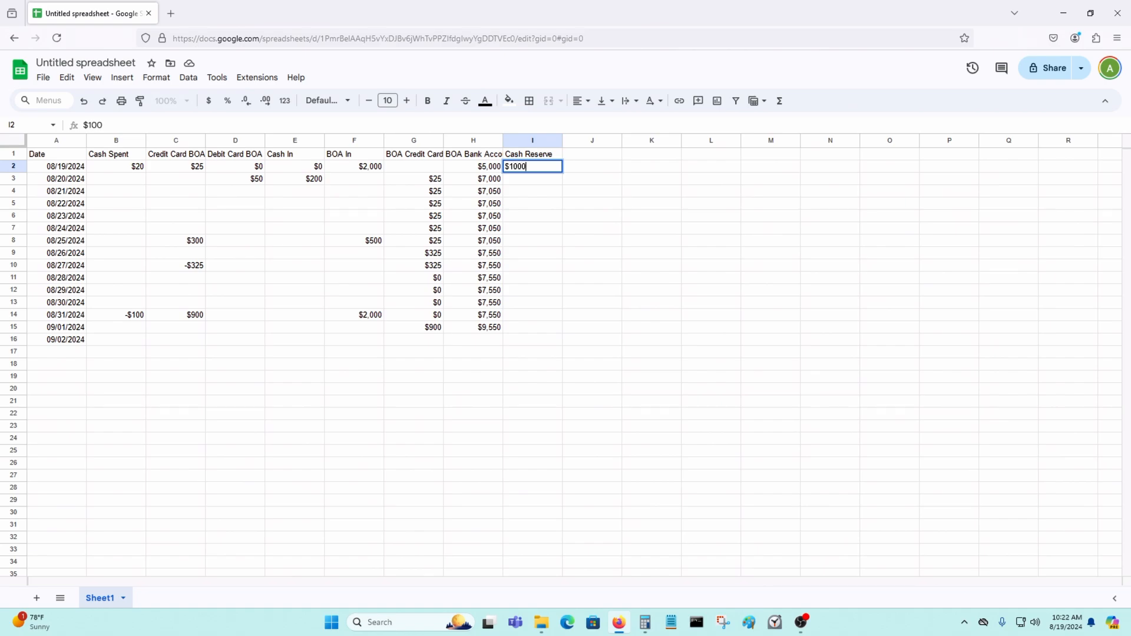
{"action": "key", "text": "Return"}
Enter the formula =(I2+E2-B2) in I3 to calculate the Cash Reserve for 08/20/2024
{"action": "type", "text": "=(I"}
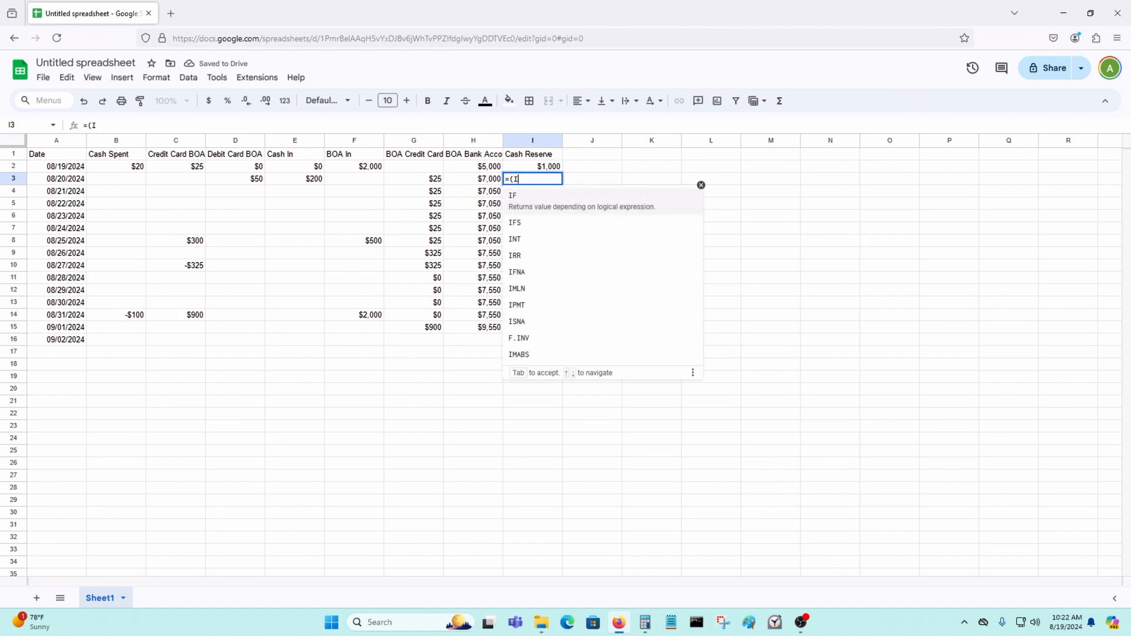
{"action": "type", "text": "2+"}
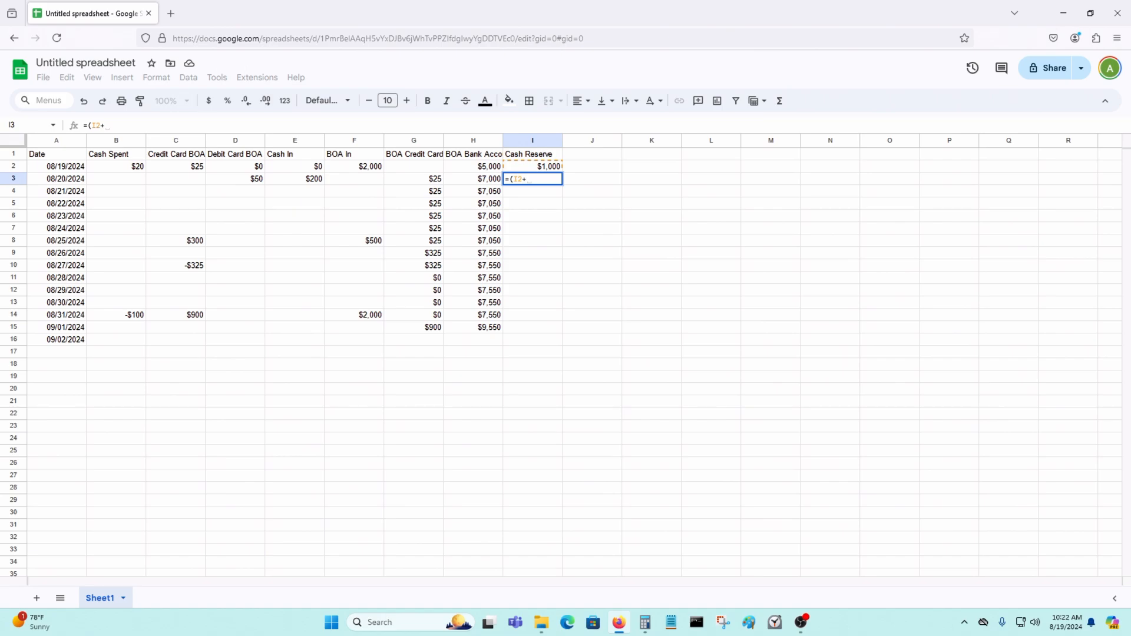
{"action": "type", "text": "B"}
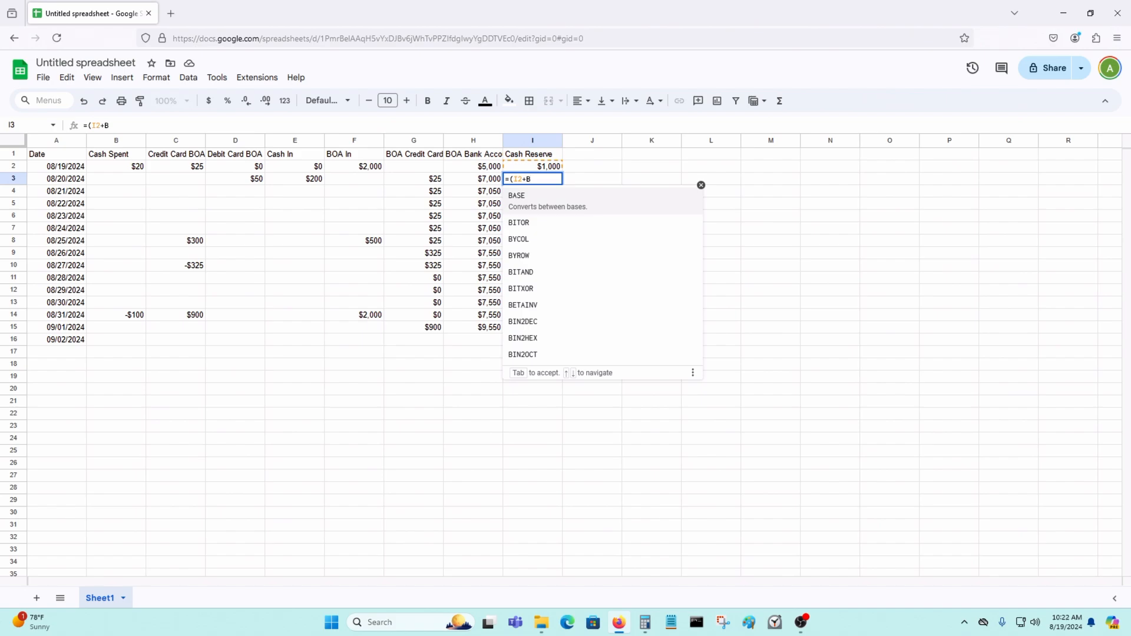
{"action": "key", "text": "BackSpace"}
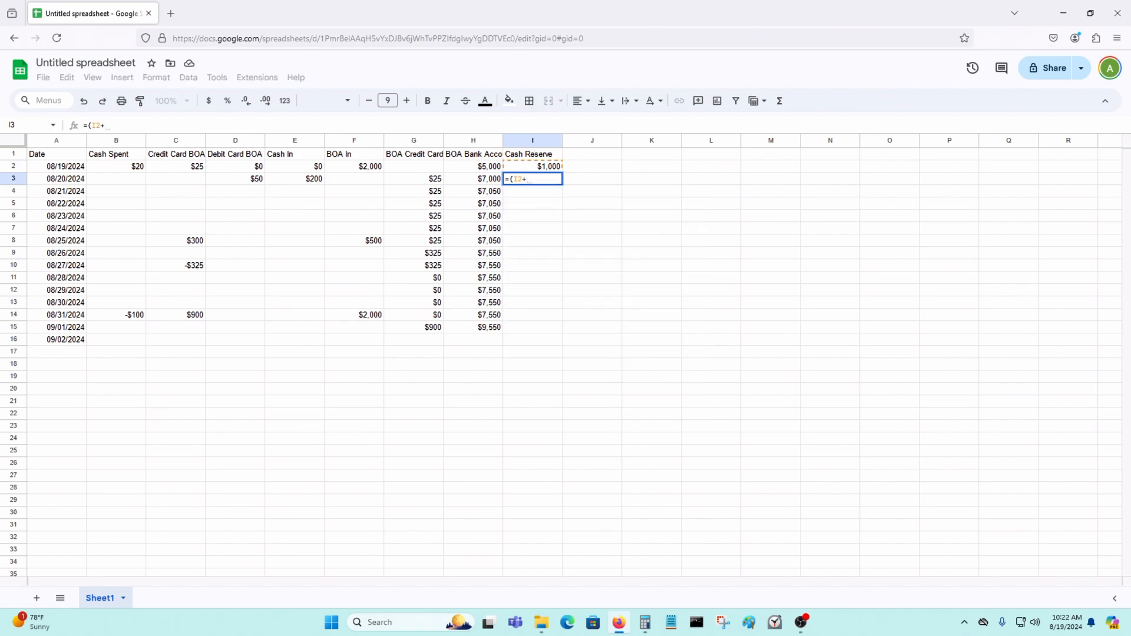
{"action": "type", "text": "E2-B2)"}
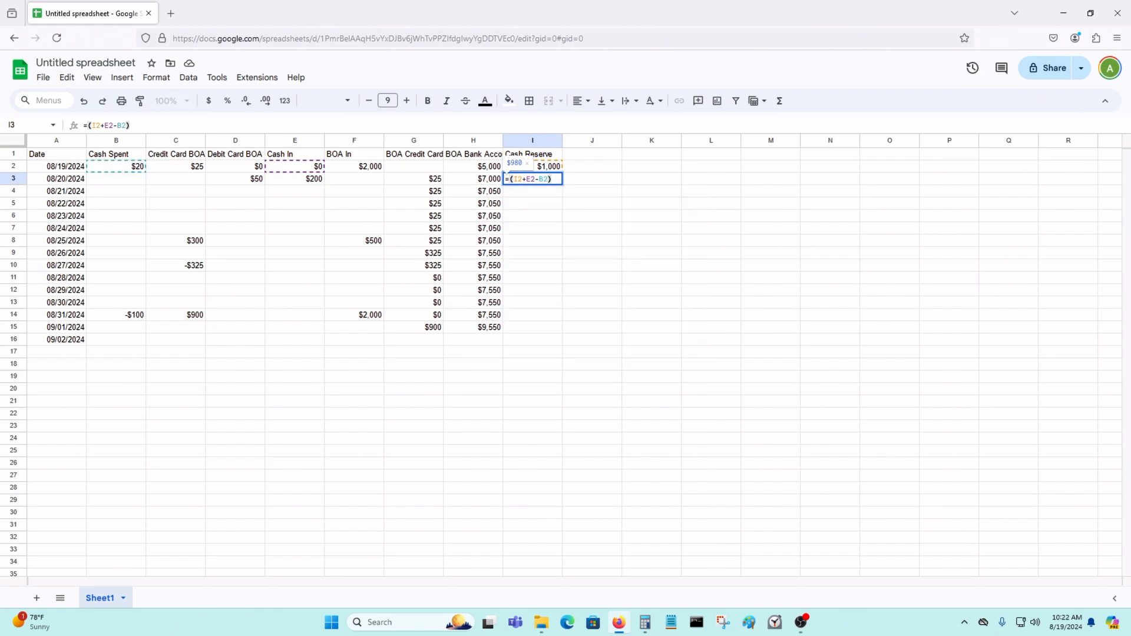
{"action": "key", "text": "Return"}
{"action": "key", "text": "Up"}
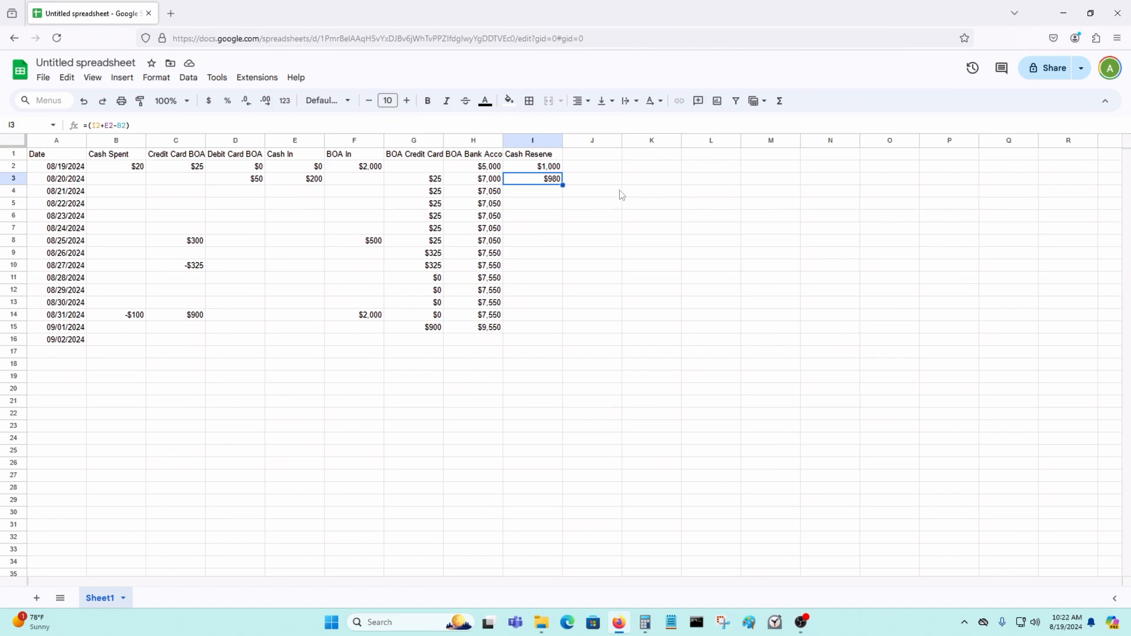
Fill the Cash Reserve formula from I3 down through I15
{"action": "left_click_drag", "start_coordinate": [586, 446], "coordinate": [584, 434]}
{"action": "left_click", "coordinate": [551, 171]}
{"action": "left_click", "coordinate": [558, 181]}
{"action": "left_click_drag", "start_coordinate": [560, 184], "coordinate": [552, 324]}
{"action": "left_click", "coordinate": [543, 345]}
Examine the Cash Reserve formulas in I15 and I14 against the 08/31/2024 Cash Spent entry in B14
{"action": "key", "text": "Up"}
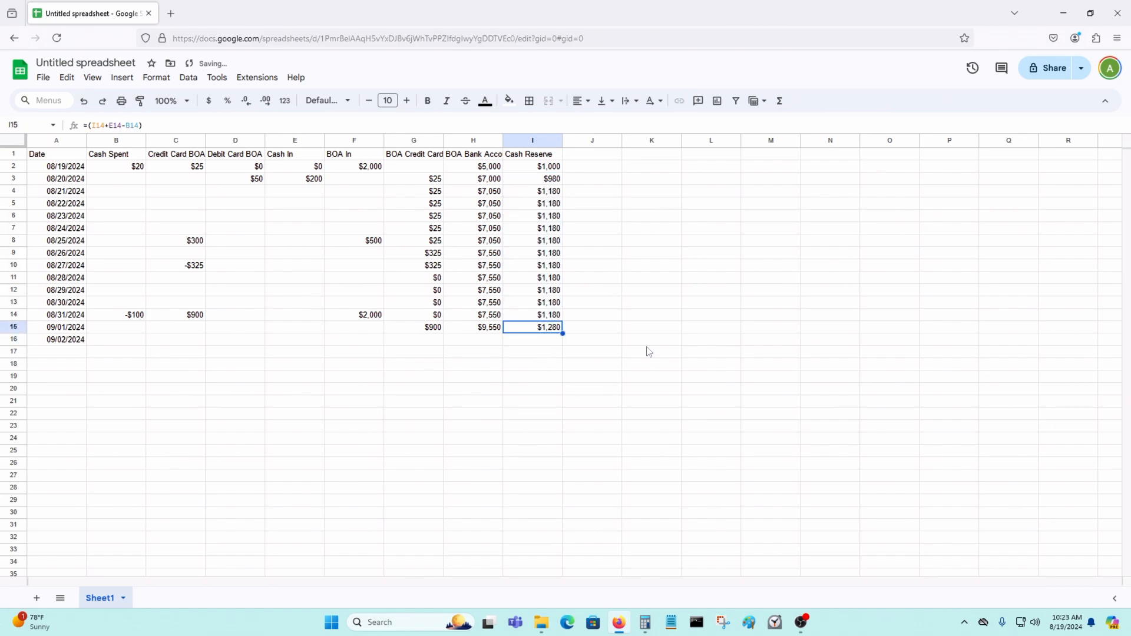
{"action": "key", "text": "Left"}
{"action": "key", "text": "Left"}
{"action": "key", "text": "Left"}
{"action": "key", "text": "Left"}
{"action": "key", "text": "Left"}
{"action": "key", "text": "Left"}
{"action": "key", "text": "Left"}
{"action": "key", "text": "Left"}
{"action": "key", "text": "Up"}
{"action": "key", "text": "Right"}
{"action": "key", "text": "Right"}
{"action": "key", "text": "Right"}
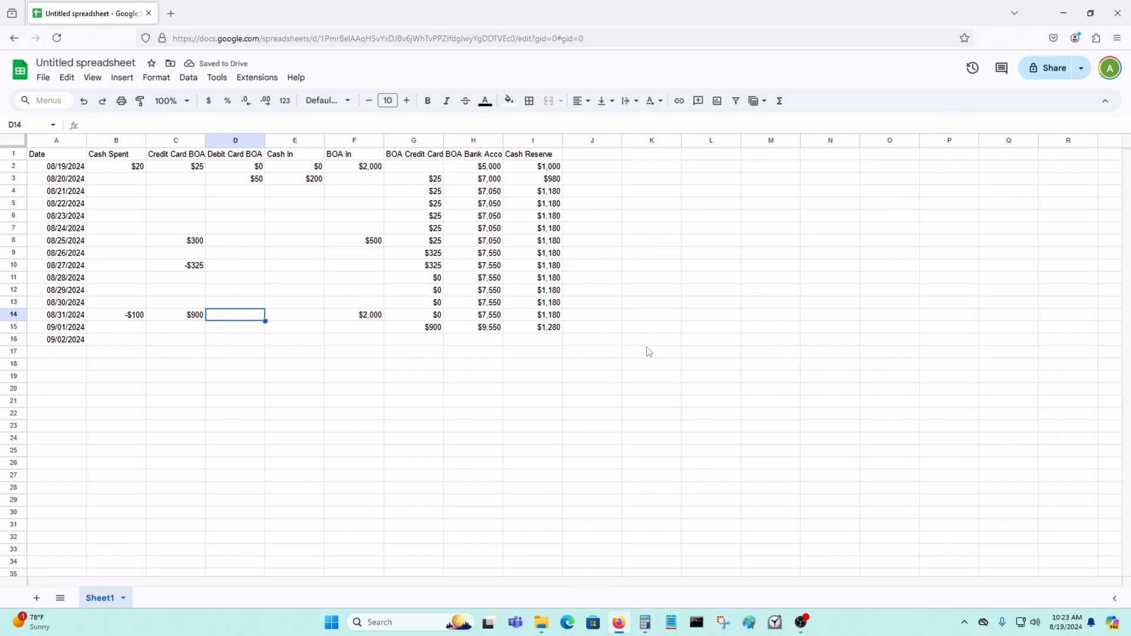
{"action": "key", "text": "Left"}
{"action": "key", "text": "Left"}
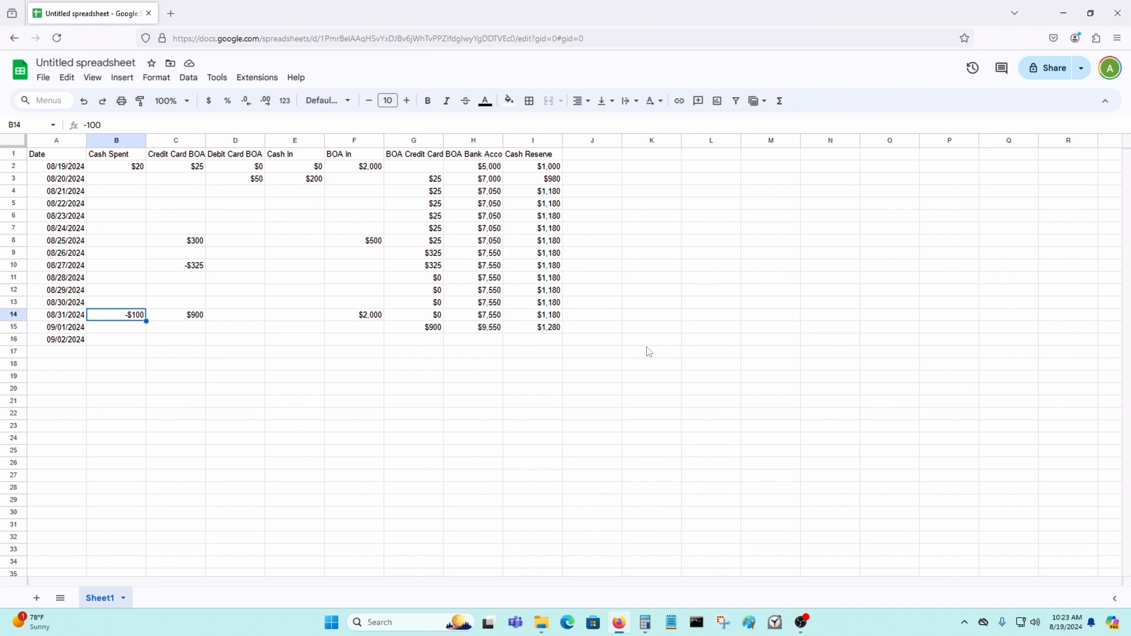
{"action": "key", "text": "Right"}
{"action": "key", "text": "Right"}
{"action": "key", "text": "Right"}
{"action": "key", "text": "Right"}
{"action": "key", "text": "Right"}
{"action": "key", "text": "Right"}
{"action": "key", "text": "Right"}
{"action": "key", "text": "Right"}
{"action": "key", "text": "Left"}
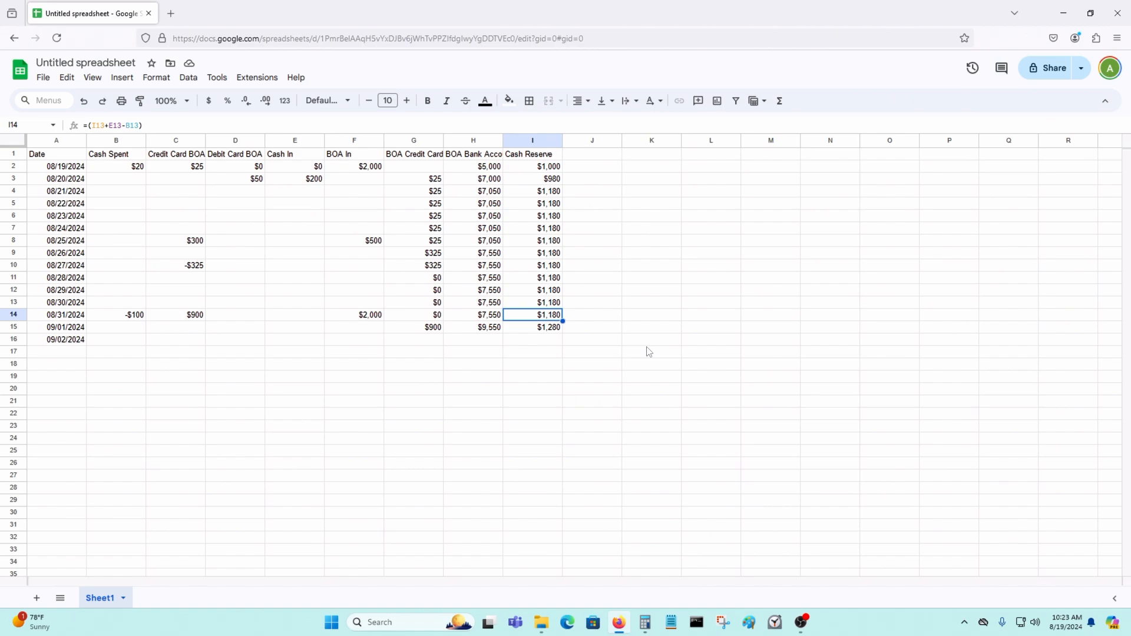
Set the Cash Spent amount for 08/31/2024 in B14 to $100
{"action": "key", "text": "Left"}
{"action": "key", "text": "Left"}
{"action": "key", "text": "Left"}
{"action": "key", "text": "Left"}
{"action": "key", "text": "Left"}
{"action": "key", "text": "Left"}
{"action": "key", "text": "Left"}
{"action": "key", "text": "Left"}
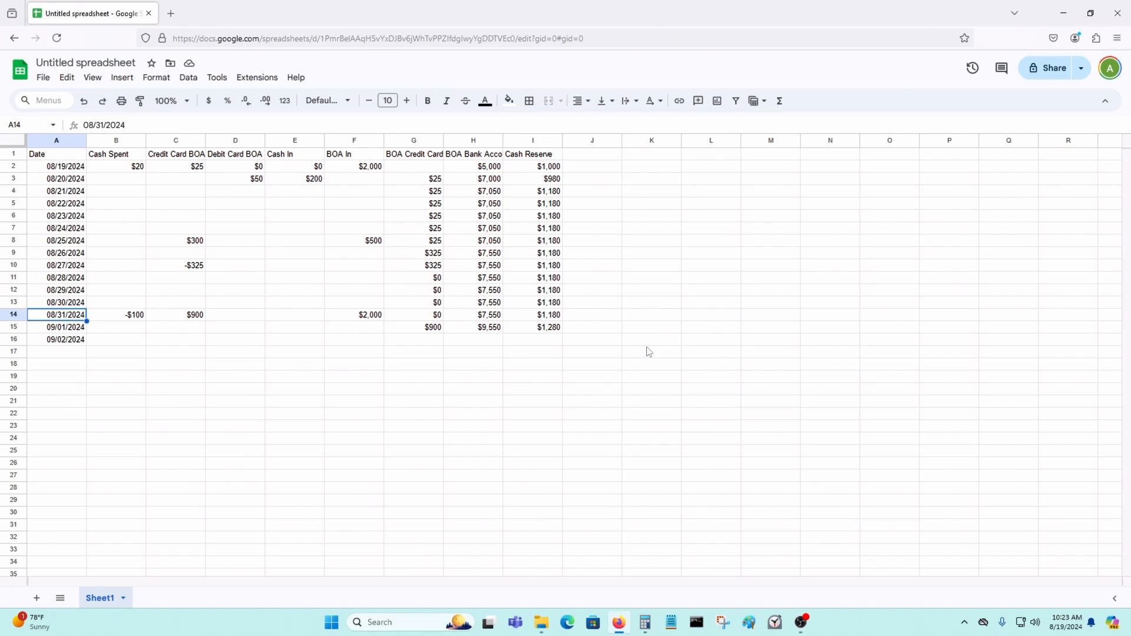
{"action": "key", "text": "Right"}
{"action": "type", "text": "100"}
{"action": "key", "text": "Return"}
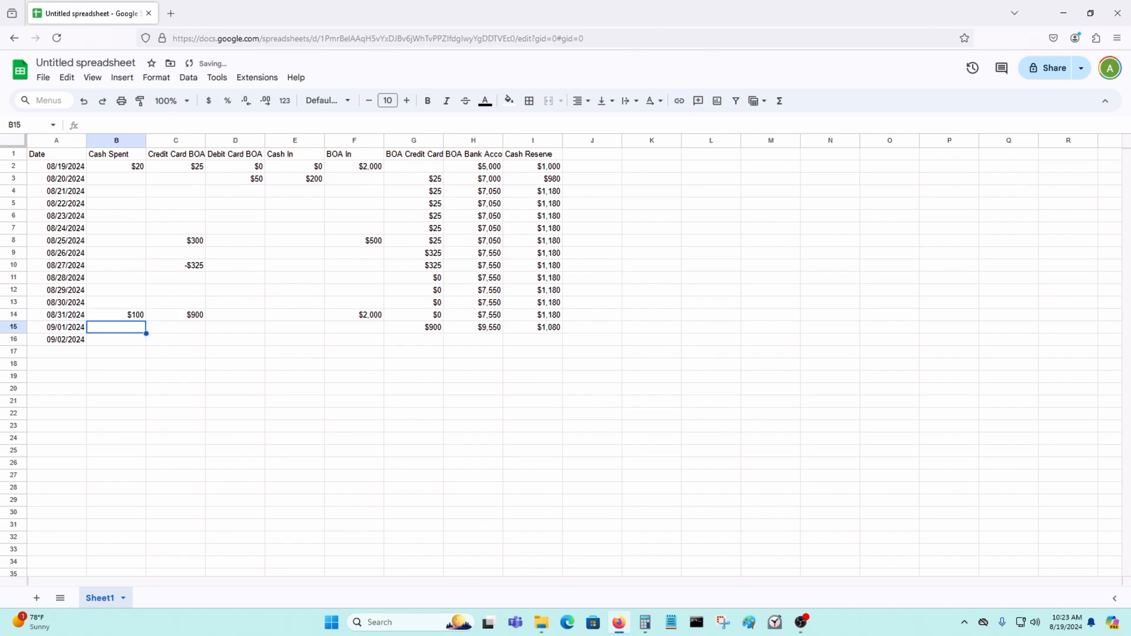
Compare the Cash Reserve formulas and balances for 08/31/2024 in I14 and 09/01/2024 in I15
{"action": "key", "text": "Up"}
{"action": "key", "text": "Right"}
{"action": "key", "text": "Right"}
{"action": "key", "text": "Right"}
{"action": "key", "text": "Right"}
{"action": "key", "text": "Right"}
{"action": "key", "text": "Right"}
{"action": "key", "text": "Right"}
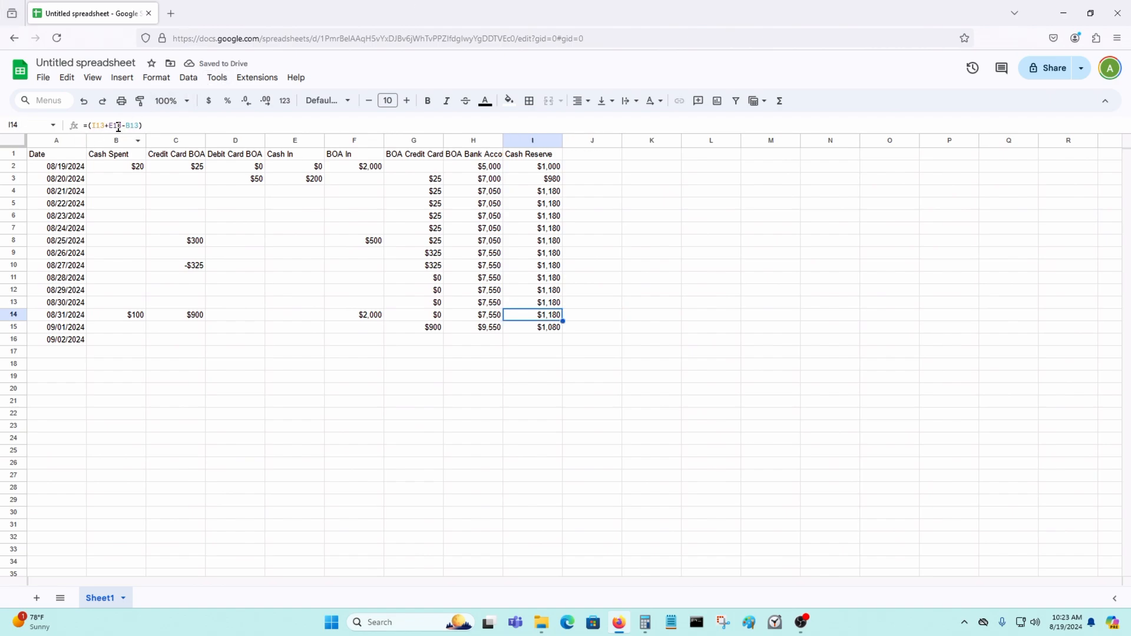
{"action": "left_click", "coordinate": [557, 407]}
{"action": "left_click", "coordinate": [556, 330]}
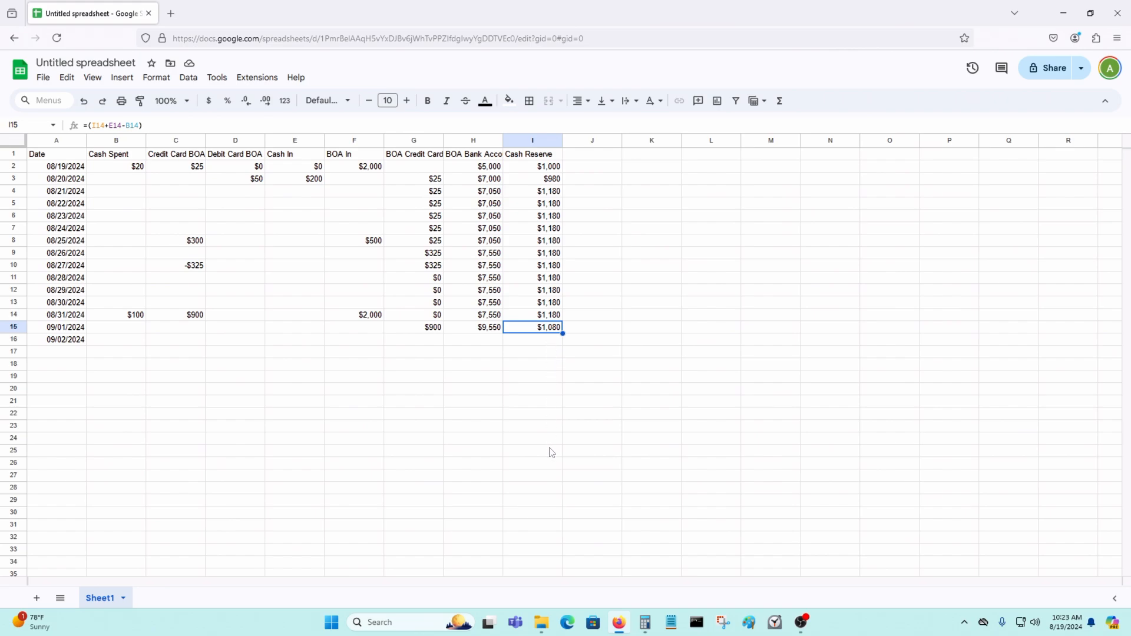
{"action": "key", "text": "Up"}
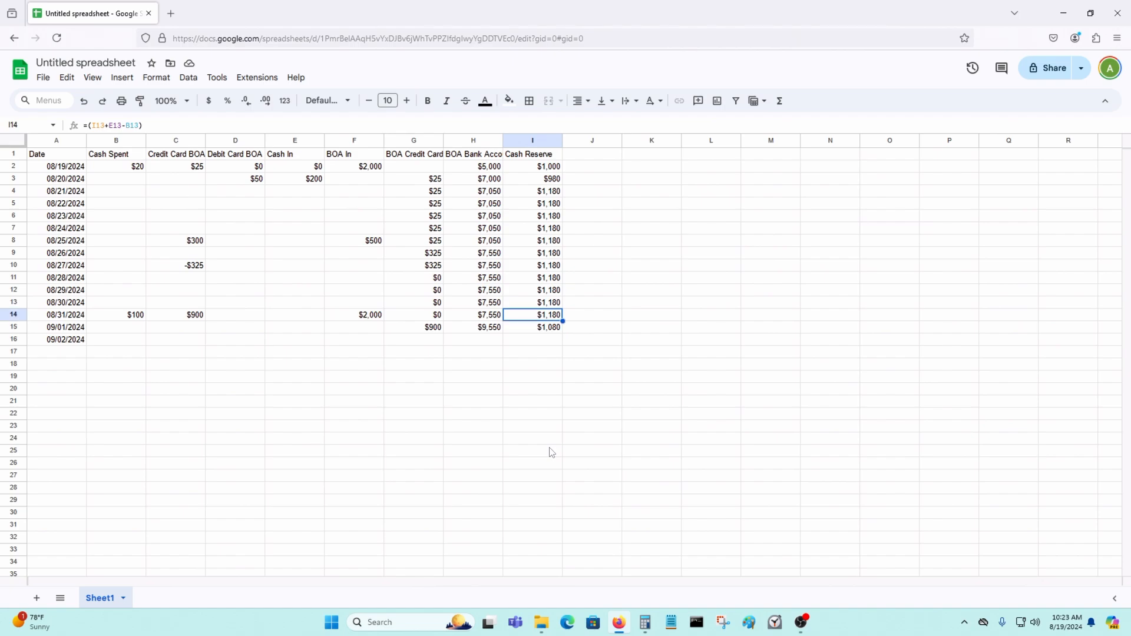
{"action": "key", "text": "Down"}
{"action": "key", "text": "Up"}
{"action": "key", "text": "Down"}
{"action": "key", "text": "Up"}
{"action": "key", "text": "Down"}
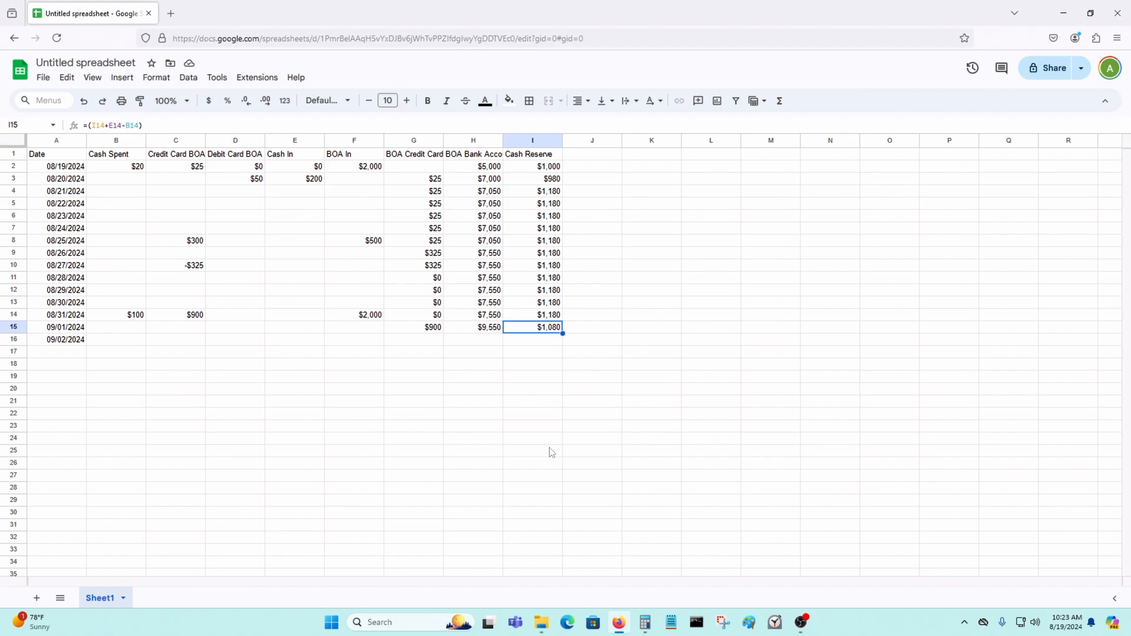
Select the tracker's data range A2:I15, from the first date through the last Cash Reserve balance
{"action": "key", "text": "Left"}
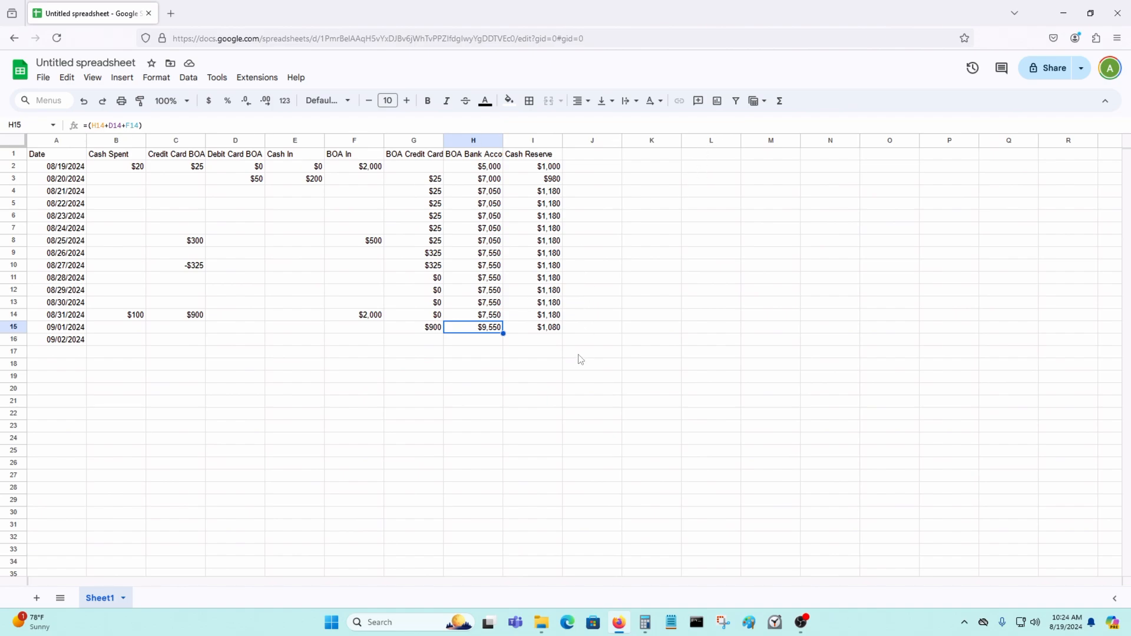
{"action": "left_click_drag", "start_coordinate": [555, 328], "coordinate": [414, 242]}
{"action": "left_click_drag", "start_coordinate": [345, 218], "coordinate": [53, 167]}
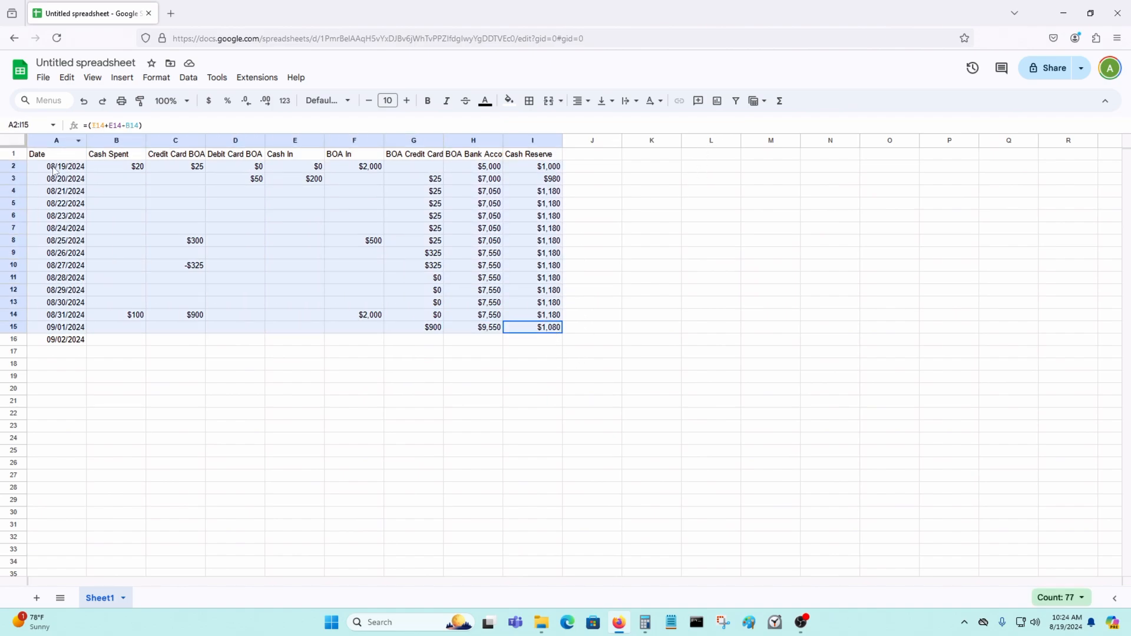